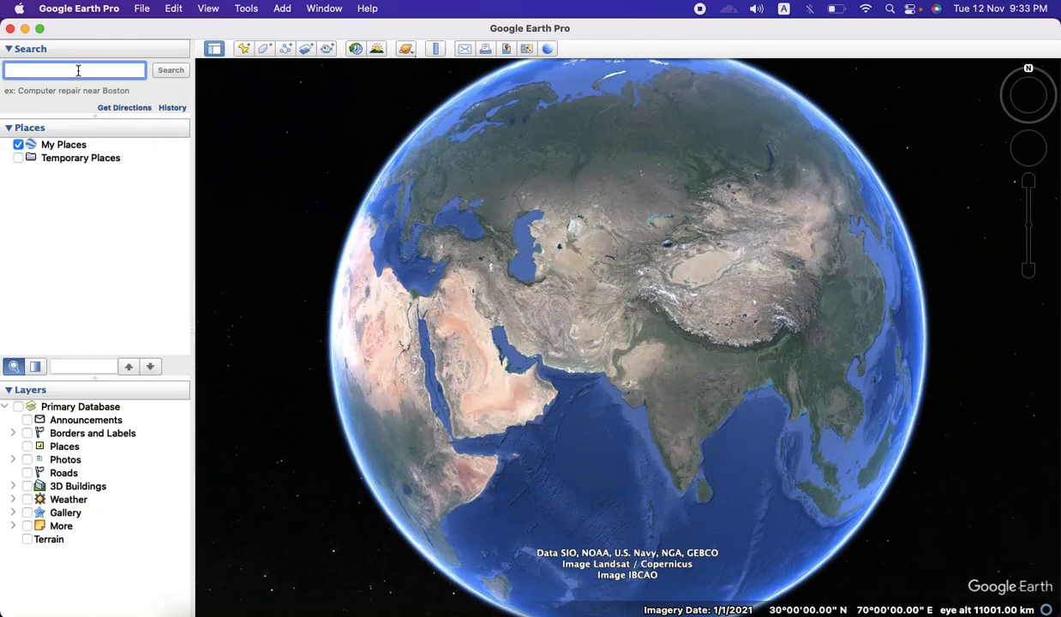
# - Search for Islamabad and fly to the suggested city location
pyautogui.write('Islamabad')
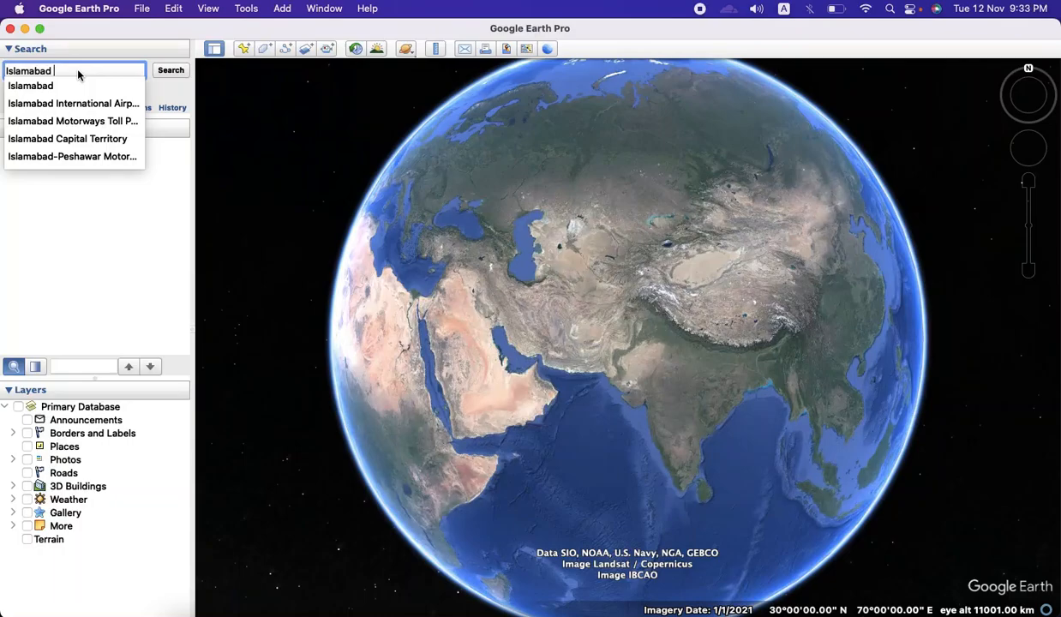
pyautogui.press('Down')
pyautogui.press('Return')
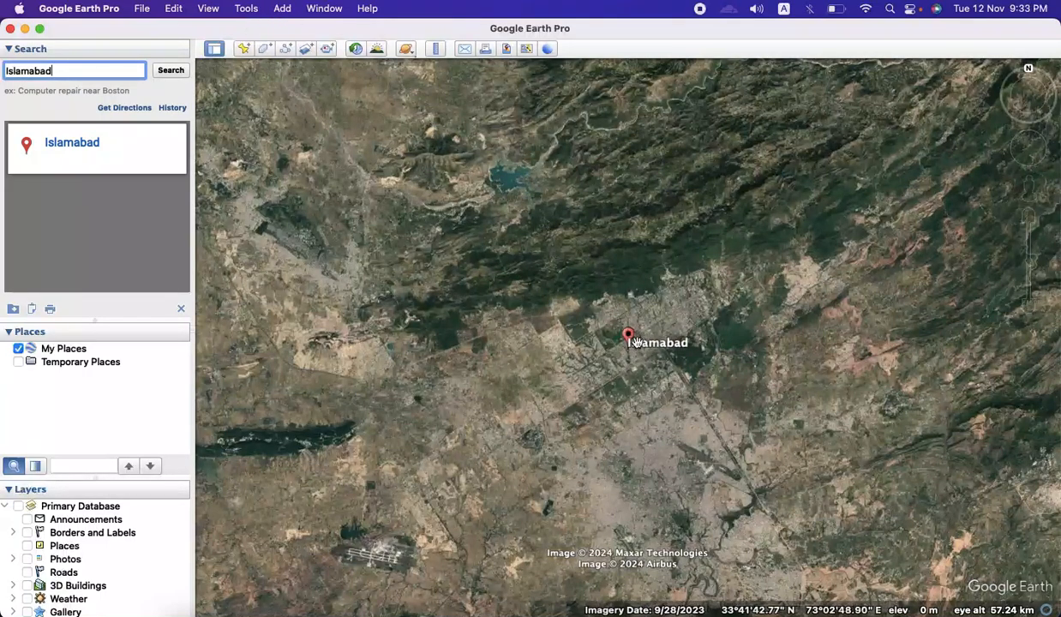
# - Add a placemark named p1 west of the Islamabad marker, at about 33°41'40"N, 72°59'32"E
pyautogui.click(607, 338)
pyautogui.scroll(5, 607, 337)
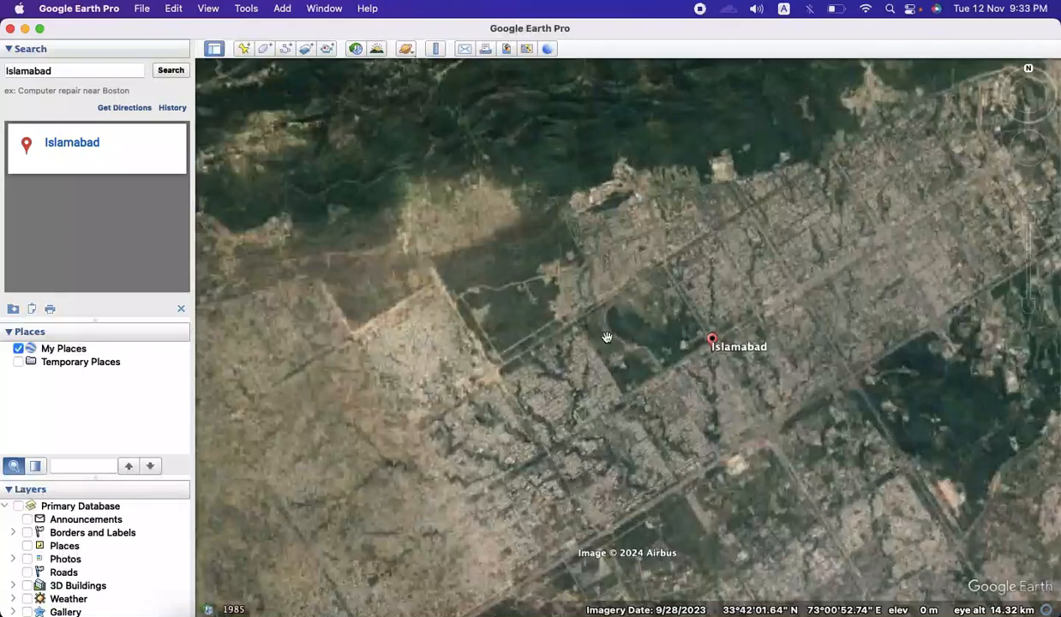
pyautogui.click(793, 437)
pyautogui.moveTo(793, 437); pyautogui.dragTo(687, 372)
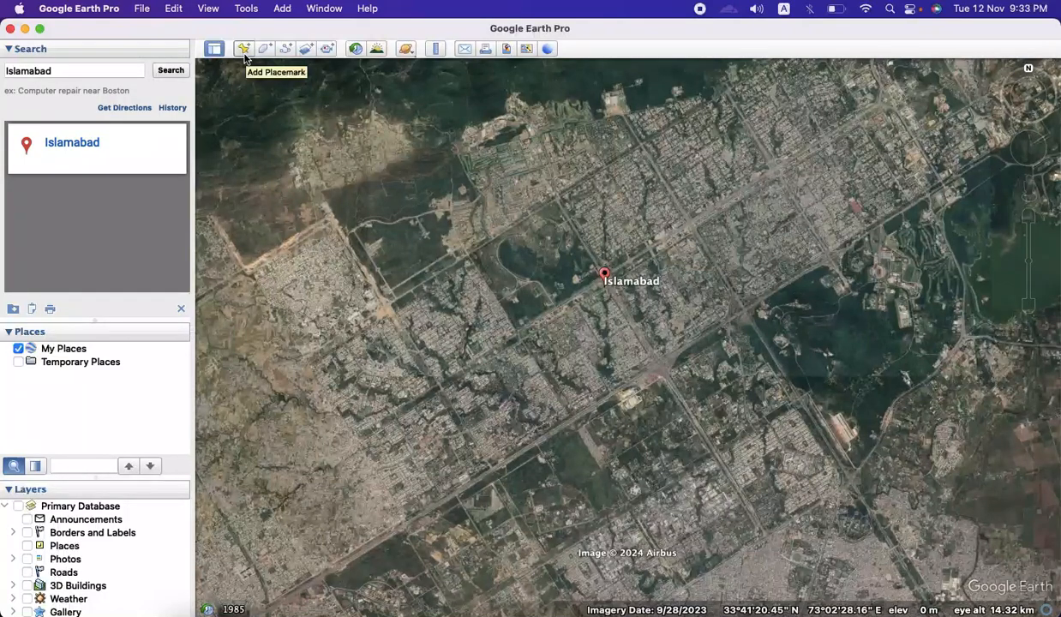
pyautogui.click(245, 52)
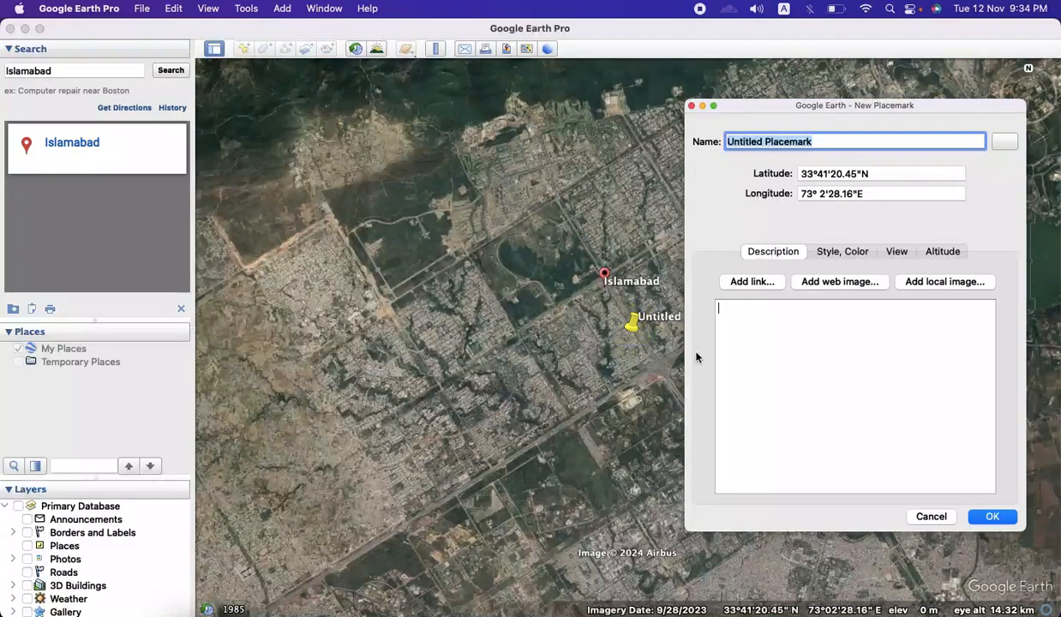
pyautogui.moveTo(632, 324); pyautogui.dragTo(390, 308)
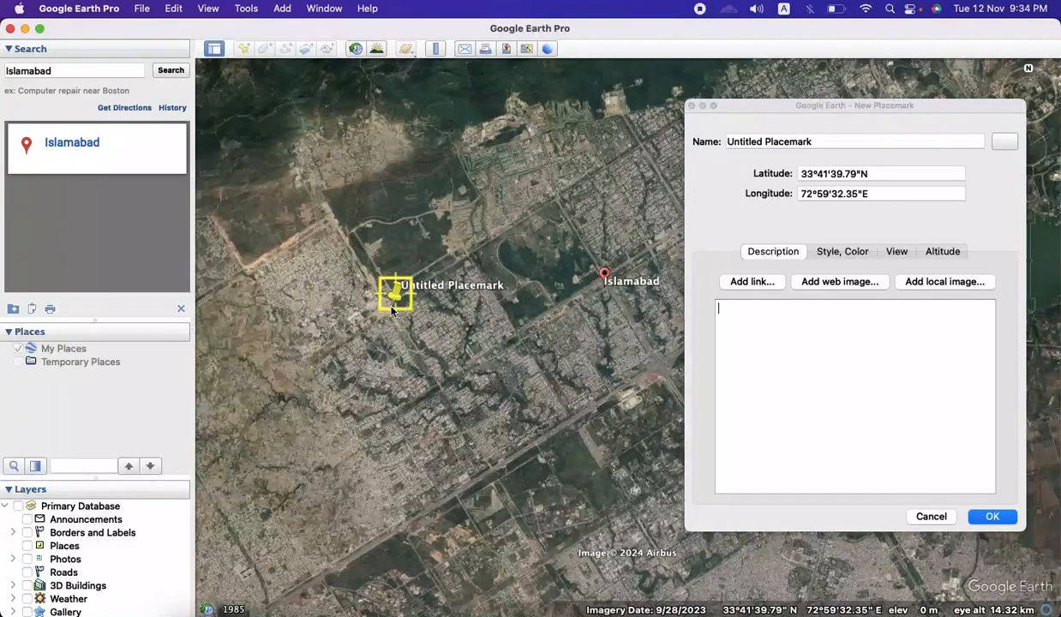
pyautogui.click(861, 144)
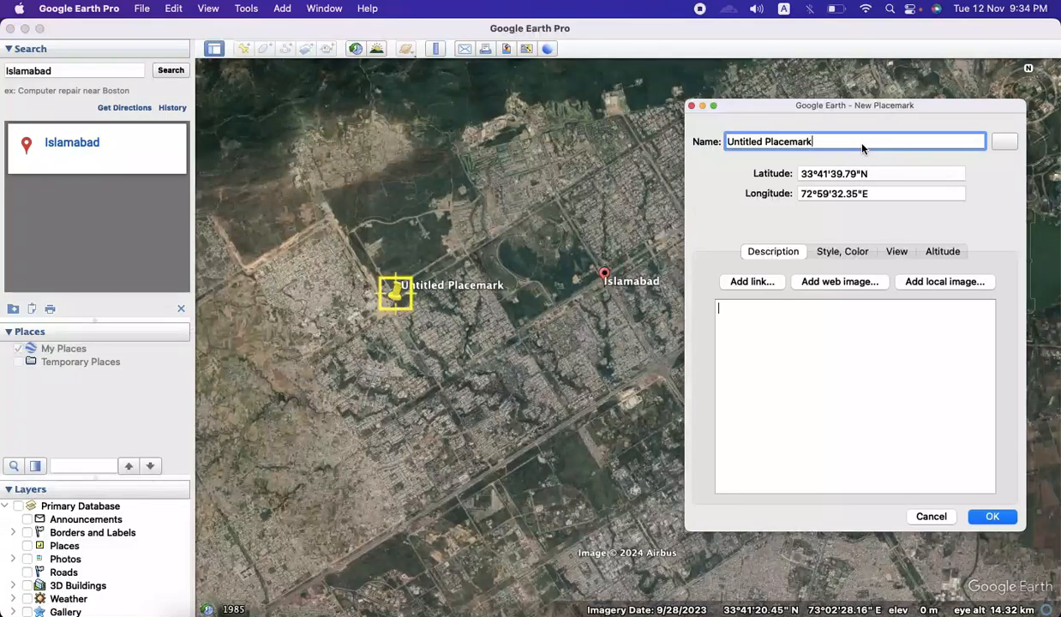
pyautogui.press('BackSpace')
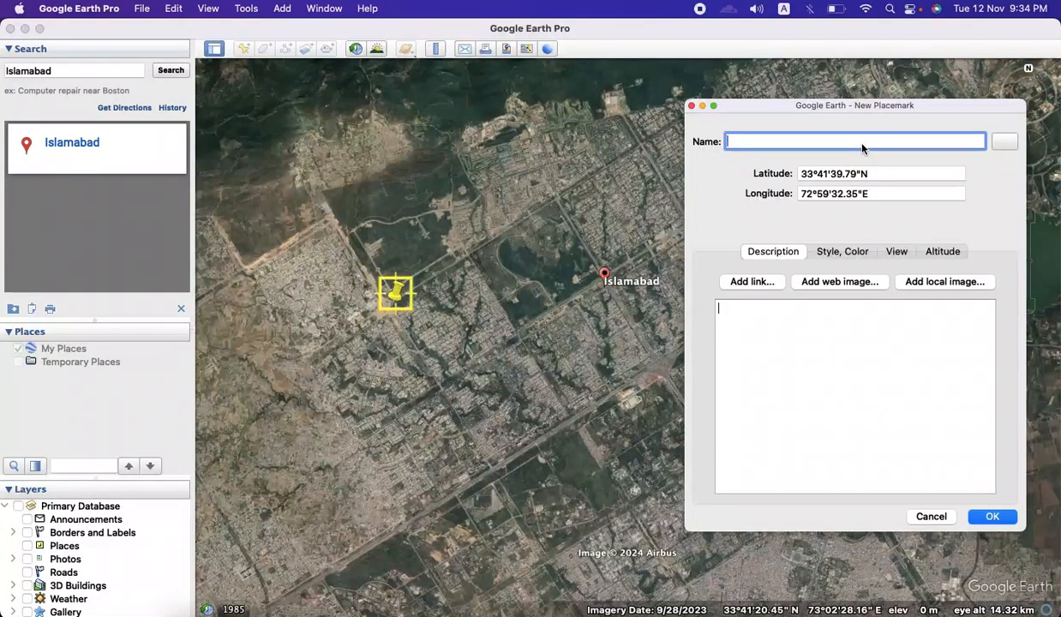
pyautogui.write('p1')
pyautogui.press('Return')
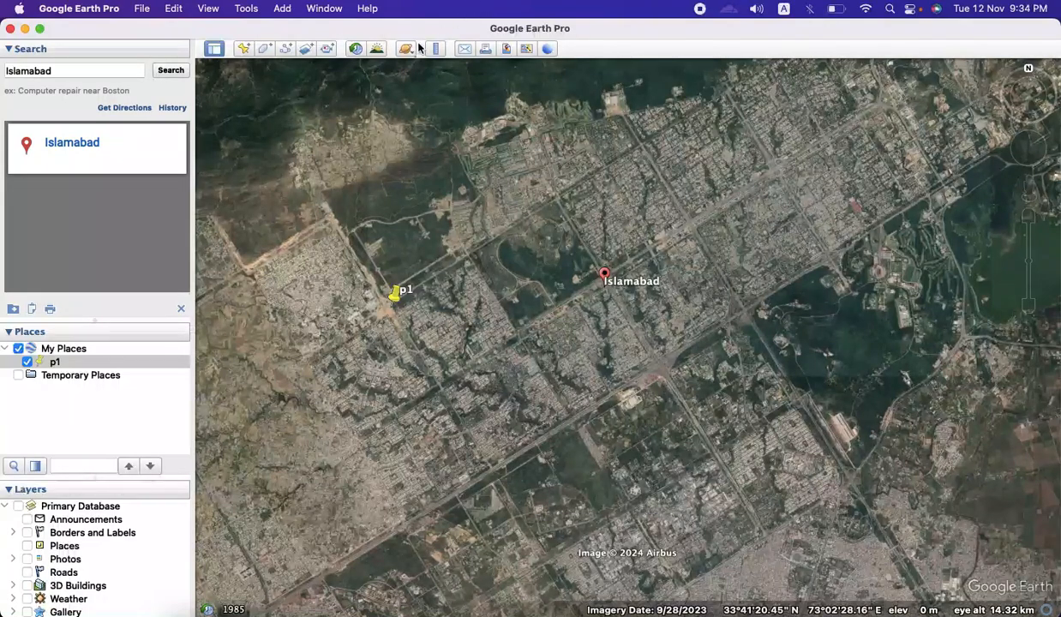
# - Draw a four-point open path along three sides of the green sector just west of the Islamabad marker, keeping the default name
pyautogui.click(287, 49)
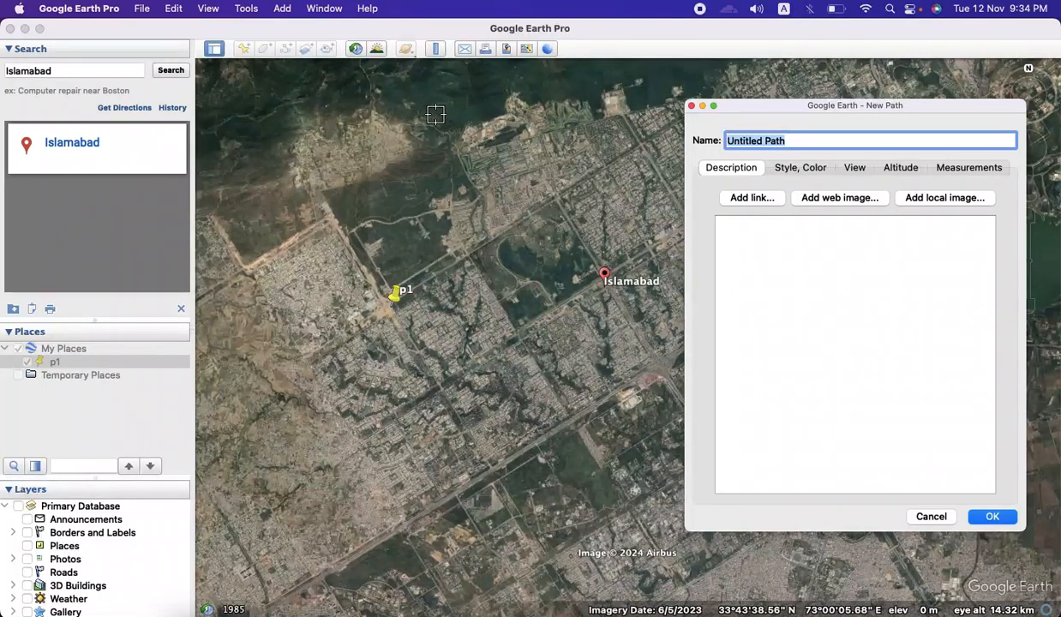
pyautogui.click(557, 202)
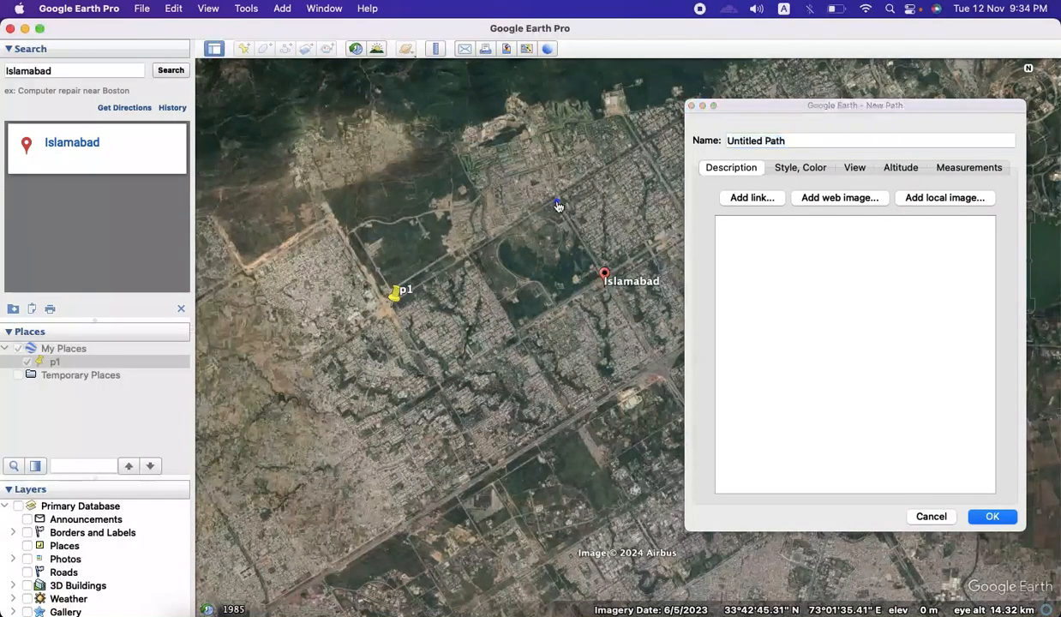
pyautogui.click(601, 270)
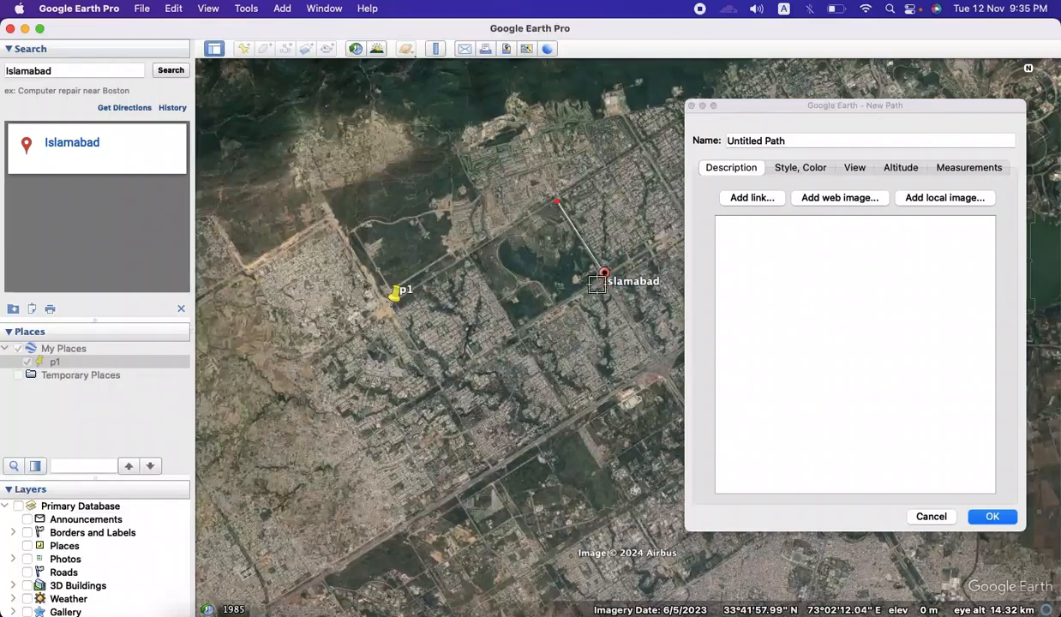
pyautogui.click(520, 331)
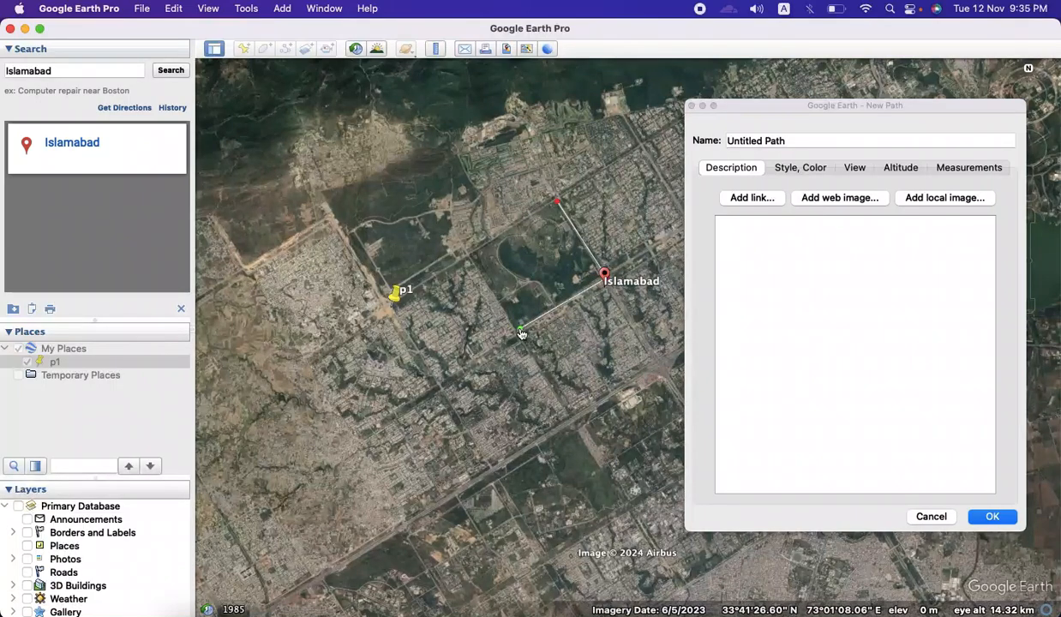
pyautogui.click(469, 256)
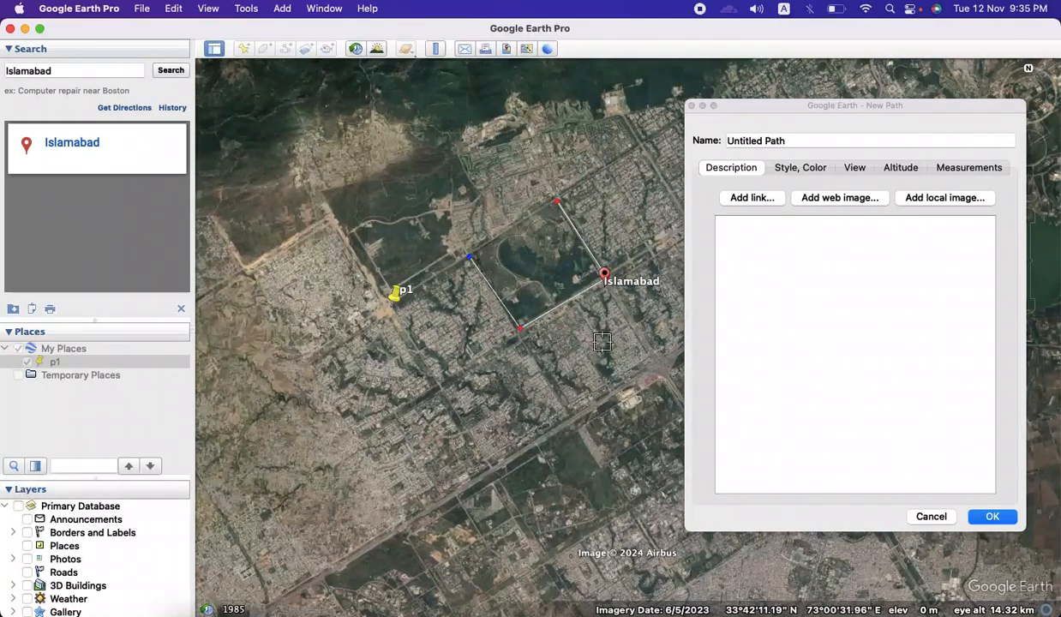
pyautogui.click(991, 516)
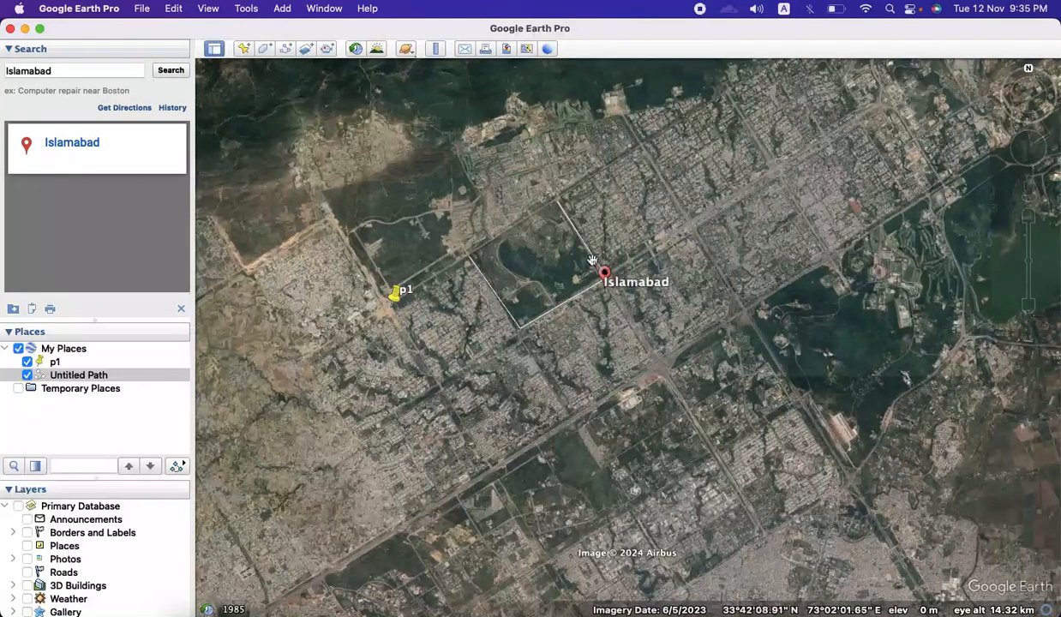
# - Draw a four-cornered polygon over the city block just south of the path, keeping the default name
pyautogui.click(264, 49)
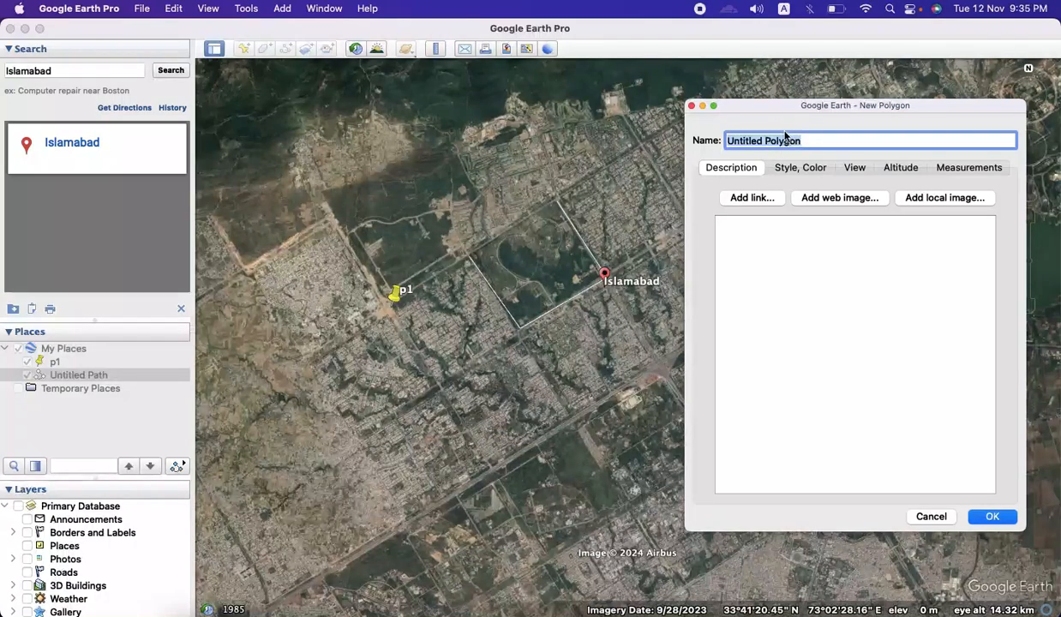
pyautogui.moveTo(787, 107); pyautogui.dragTo(941, 92)
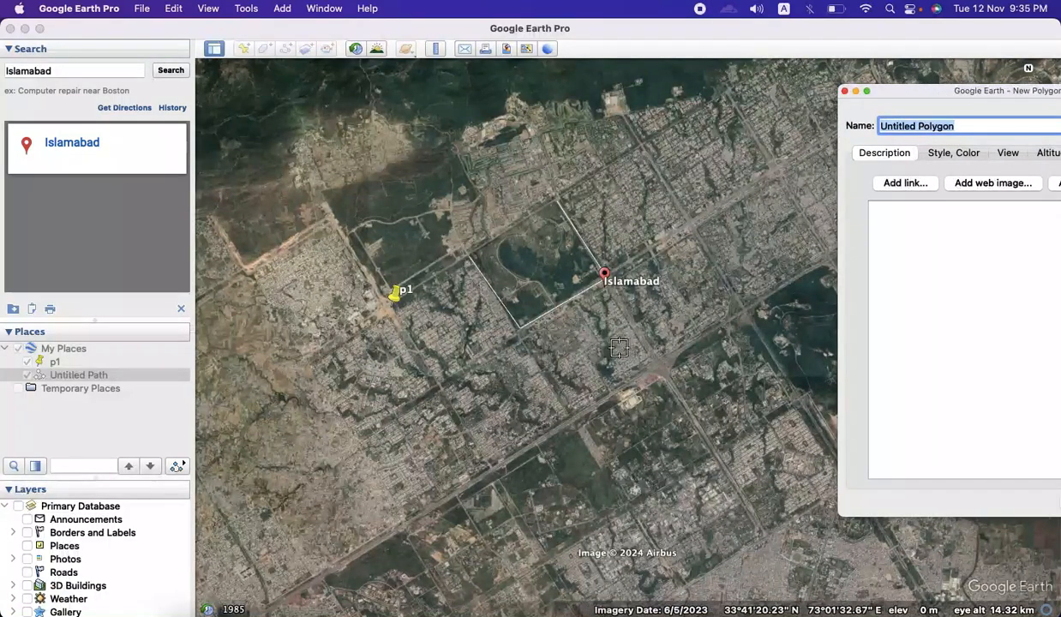
pyautogui.click(520, 342)
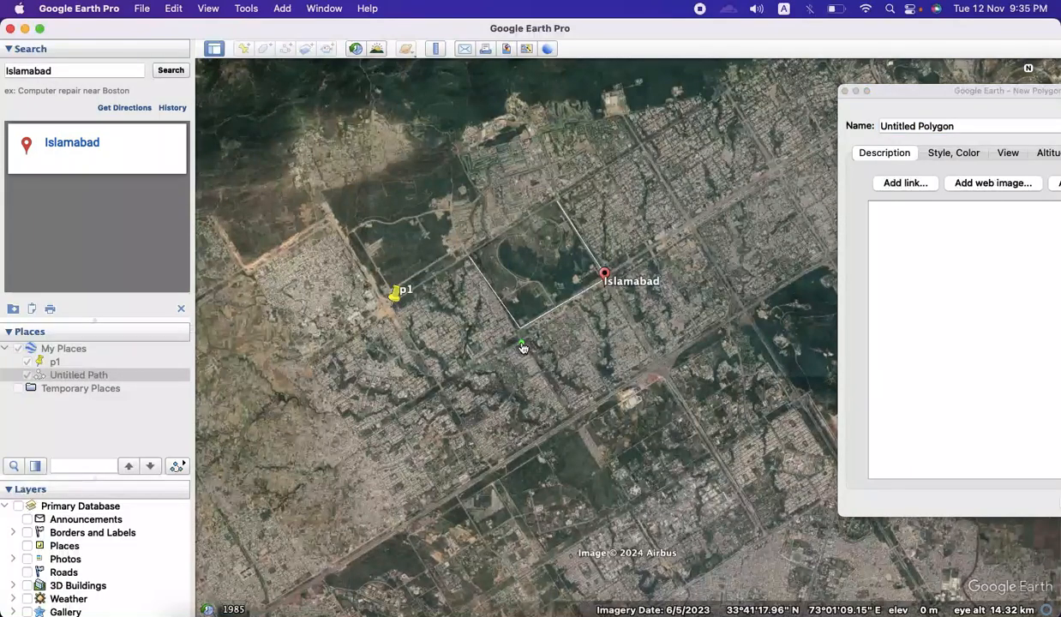
pyautogui.click(570, 415)
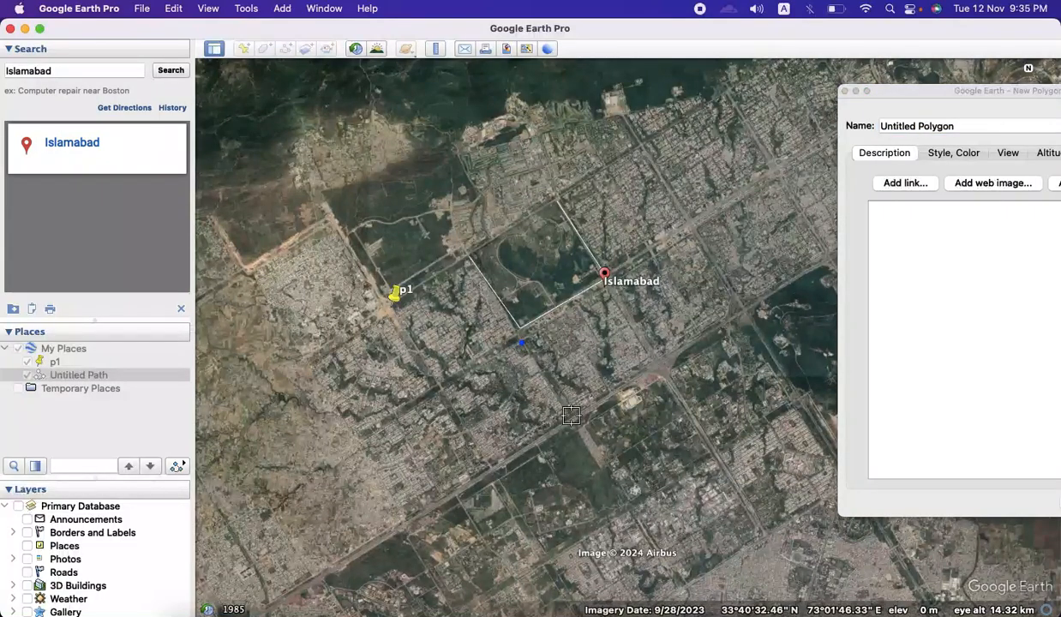
pyautogui.click(490, 466)
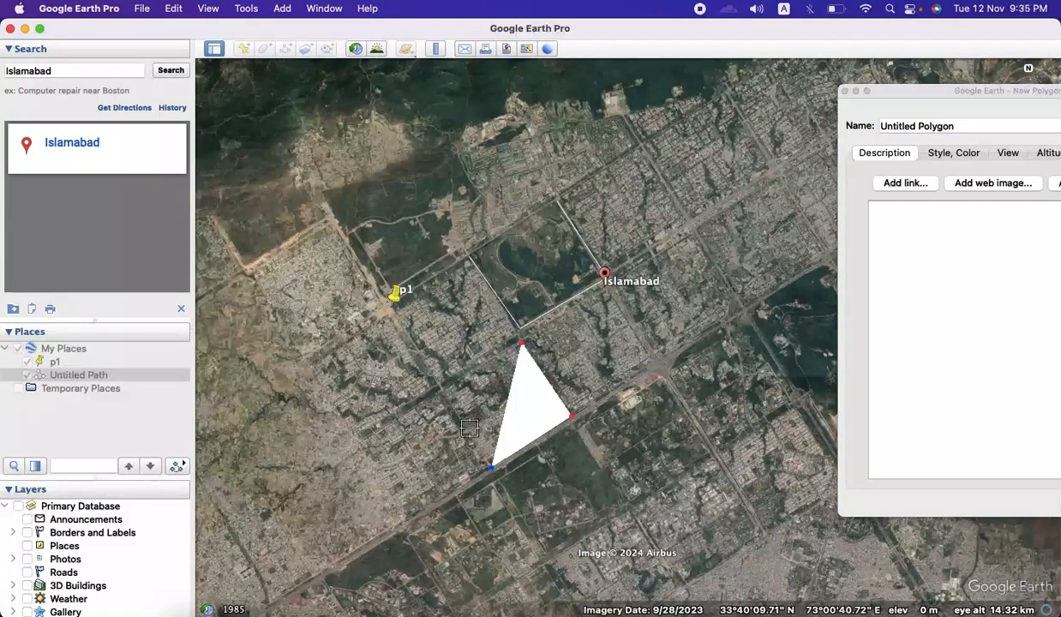
pyautogui.click(441, 393)
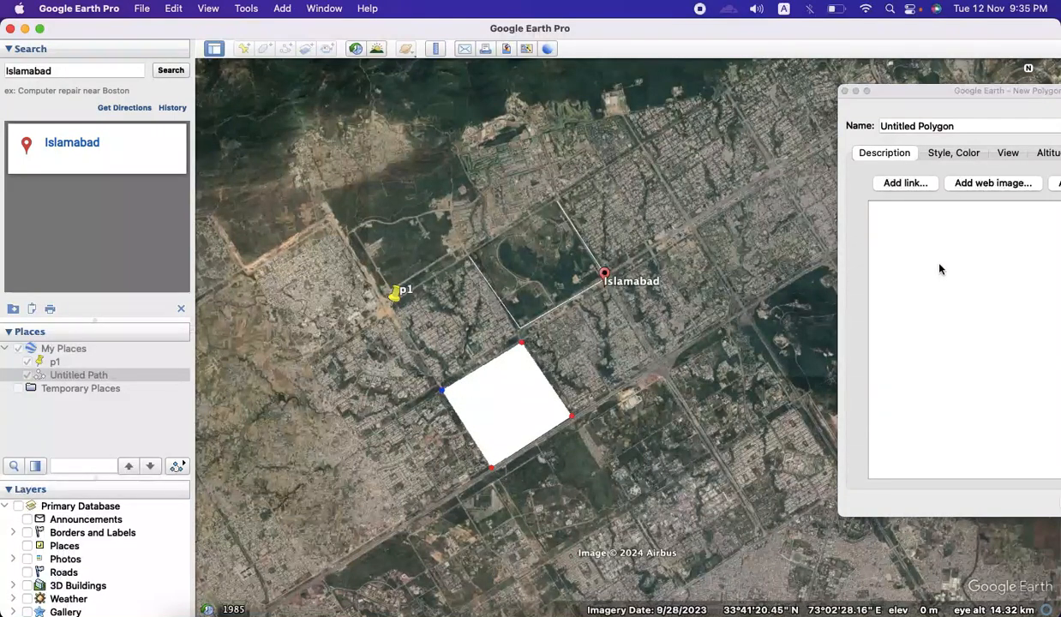
pyautogui.moveTo(966, 89); pyautogui.dragTo(760, 61)
pyautogui.click(937, 469)
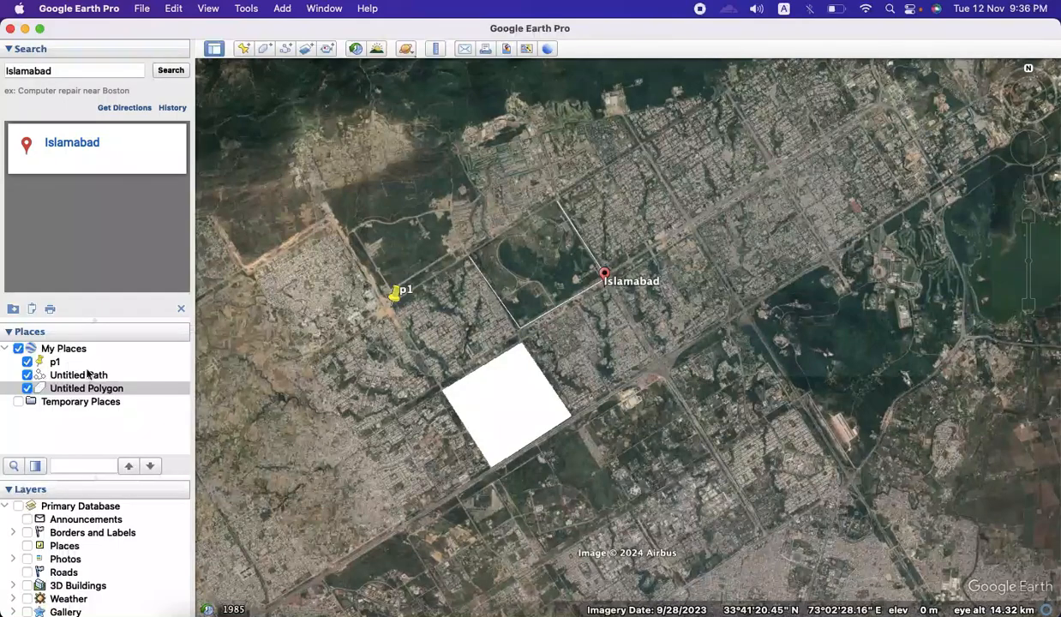
# - Delete the untitled path and the untitled polygon from My Places
pyautogui.rightClick(83, 378)
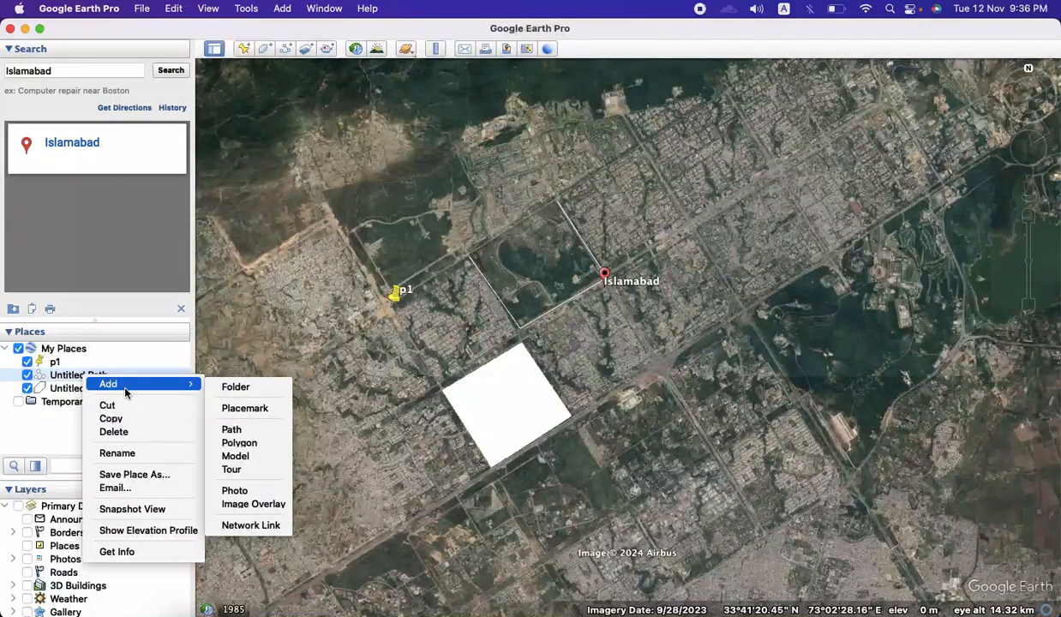
pyautogui.click(122, 432)
pyautogui.press('Return')
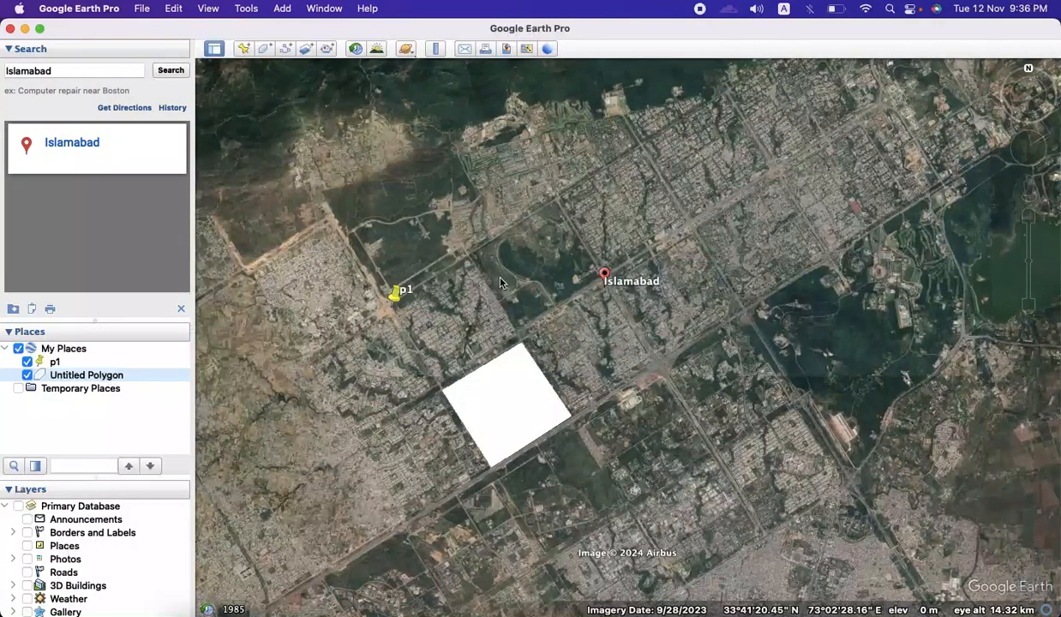
pyautogui.rightClick(94, 377)
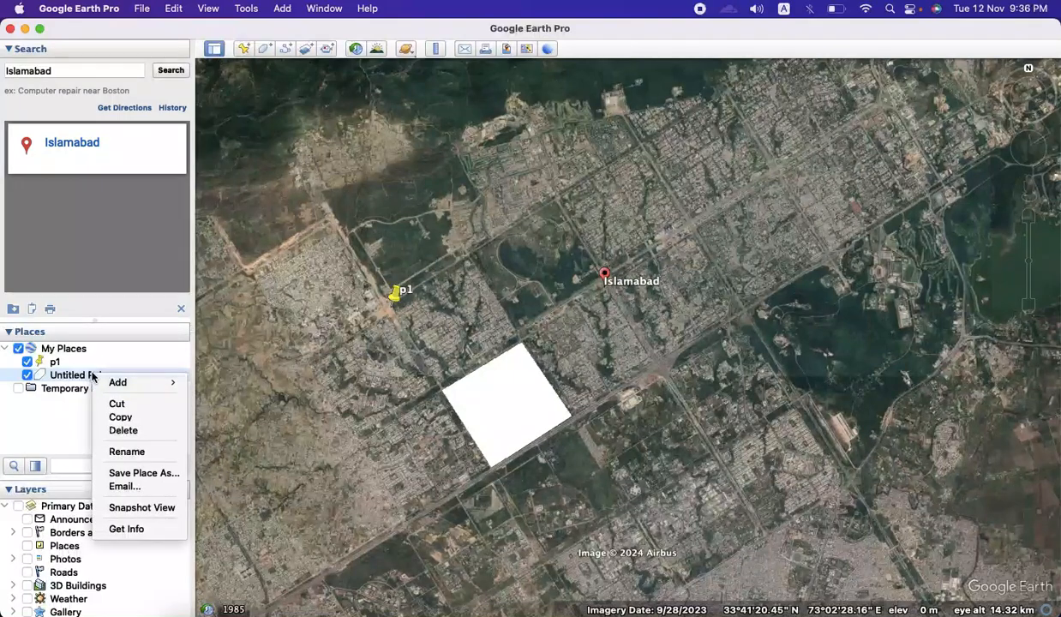
pyautogui.click(123, 430)
pyautogui.click(631, 342)
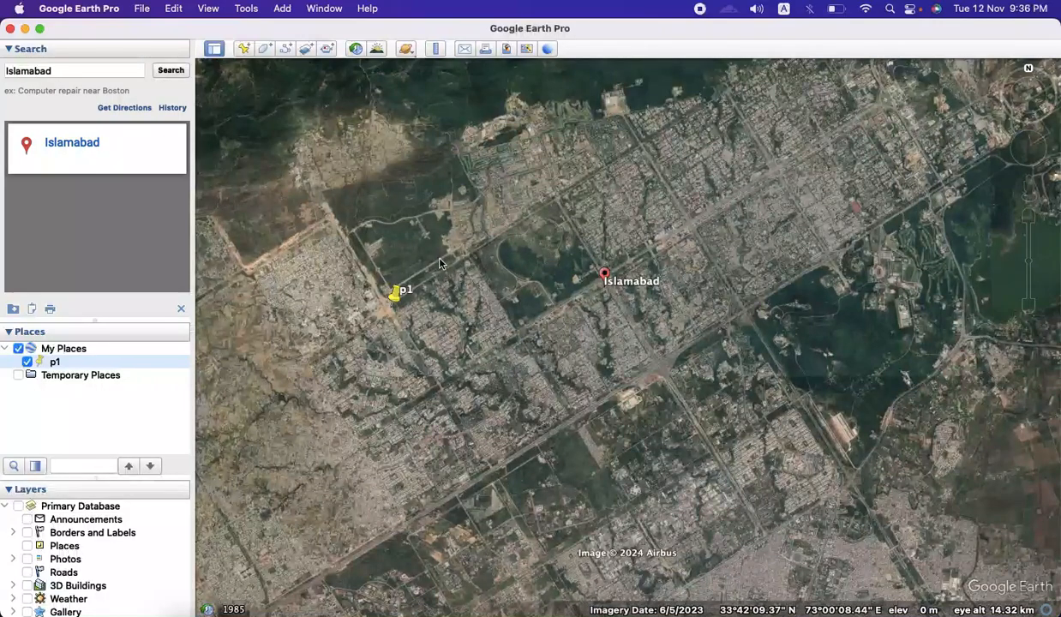
# - Add a placemark named p2 northeast of p1, at about 33°42'46"N, 73°1'35"E
pyautogui.click(244, 49)
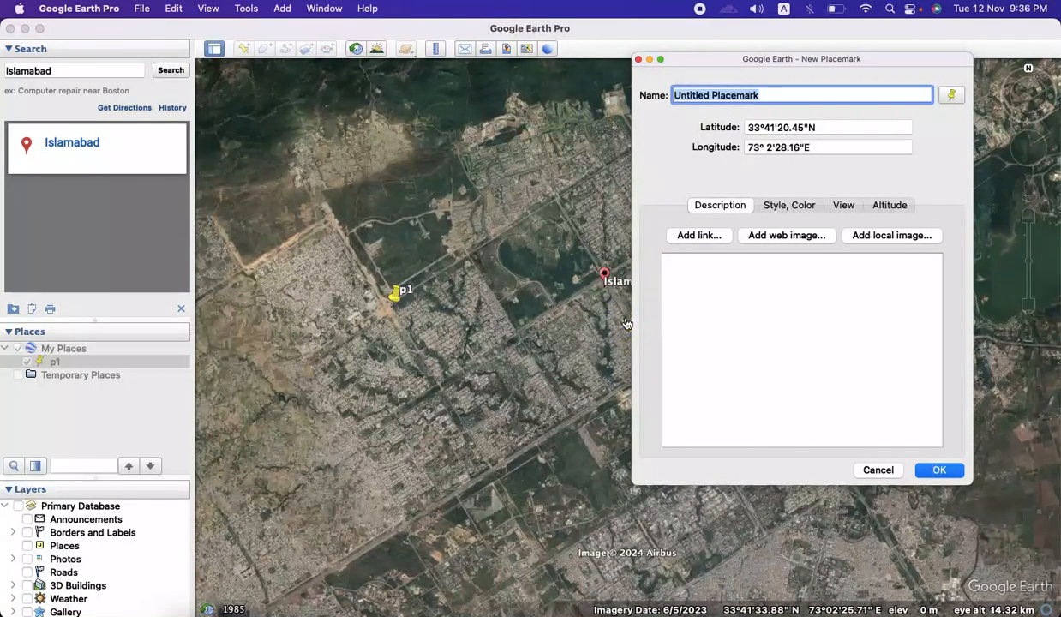
pyautogui.moveTo(763, 60); pyautogui.dragTo(826, 57)
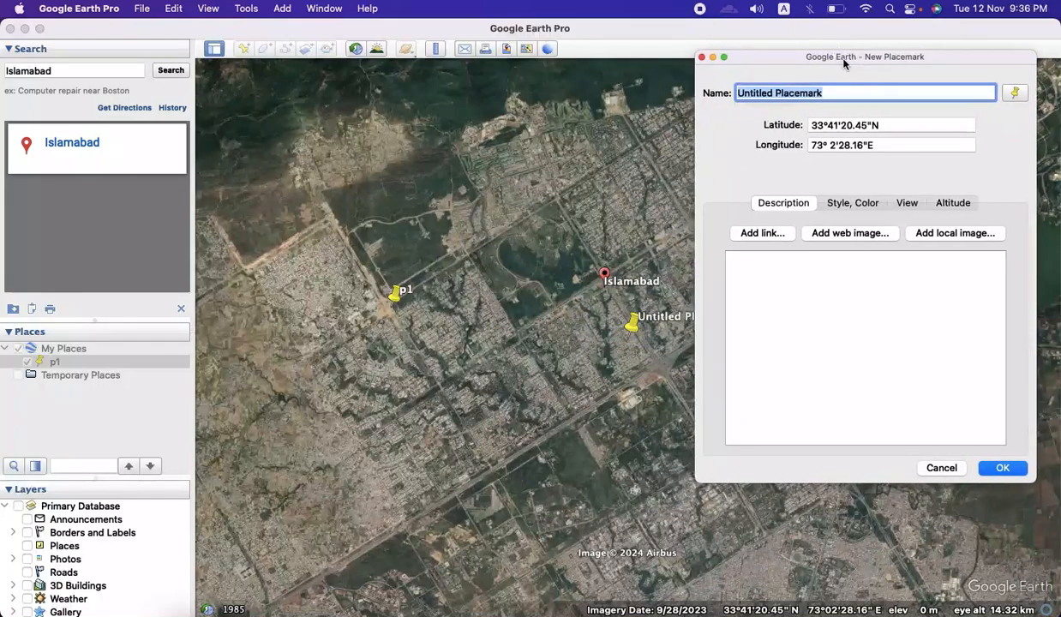
pyautogui.moveTo(635, 324); pyautogui.dragTo(559, 201)
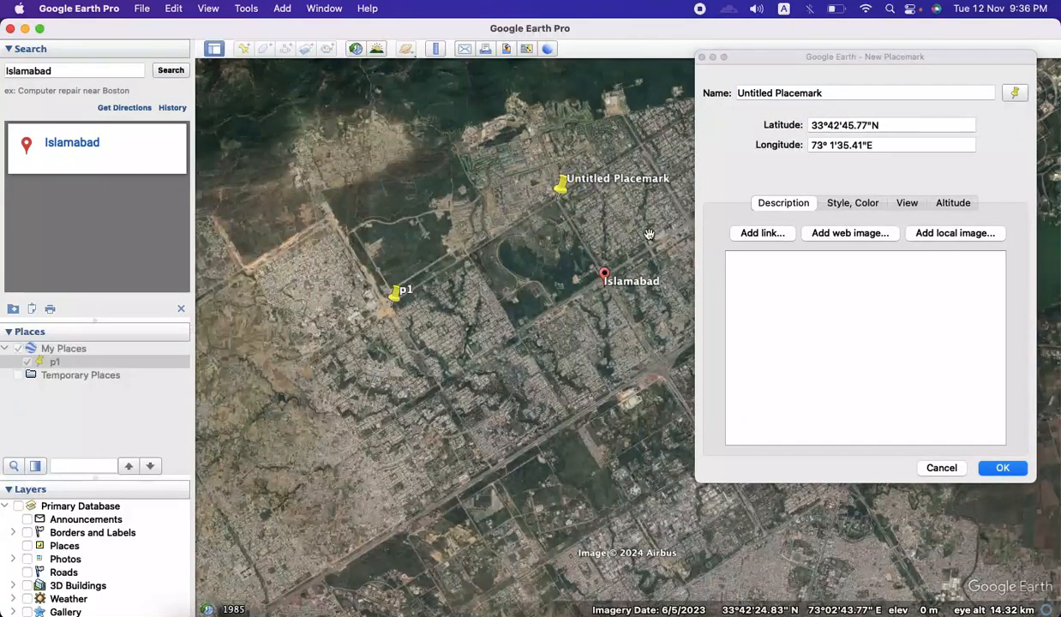
pyautogui.click(851, 92)
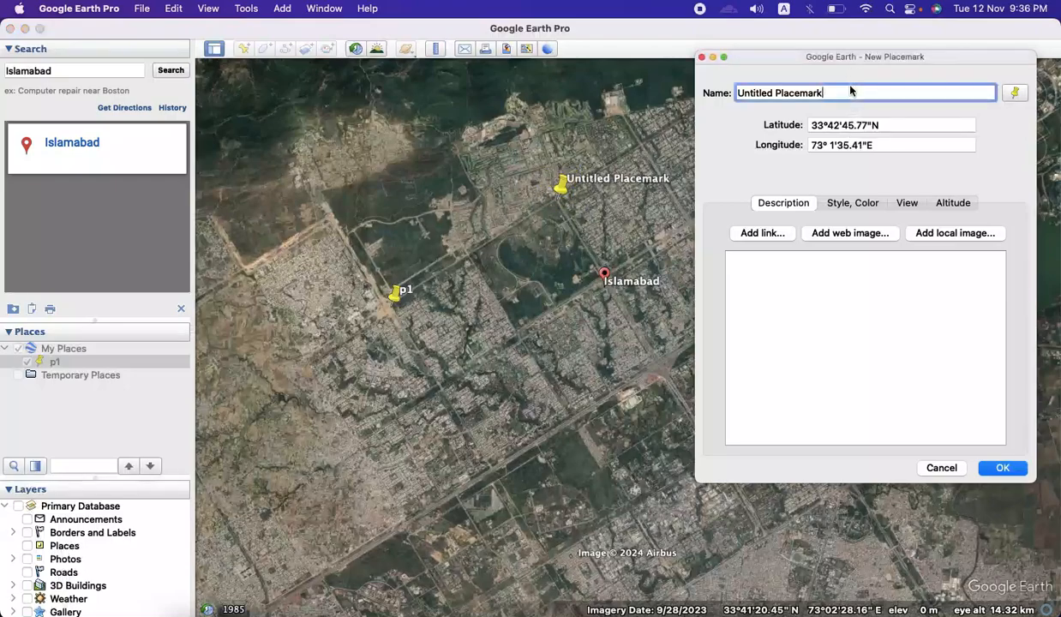
pyautogui.press('super+a')
pyautogui.write('p2')
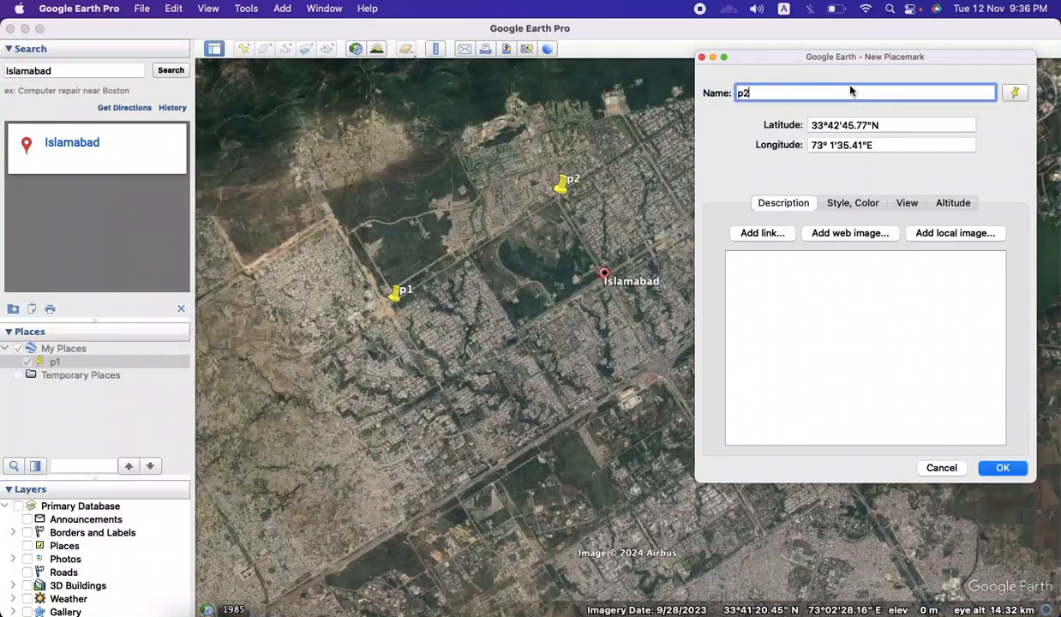
pyautogui.press('Return')
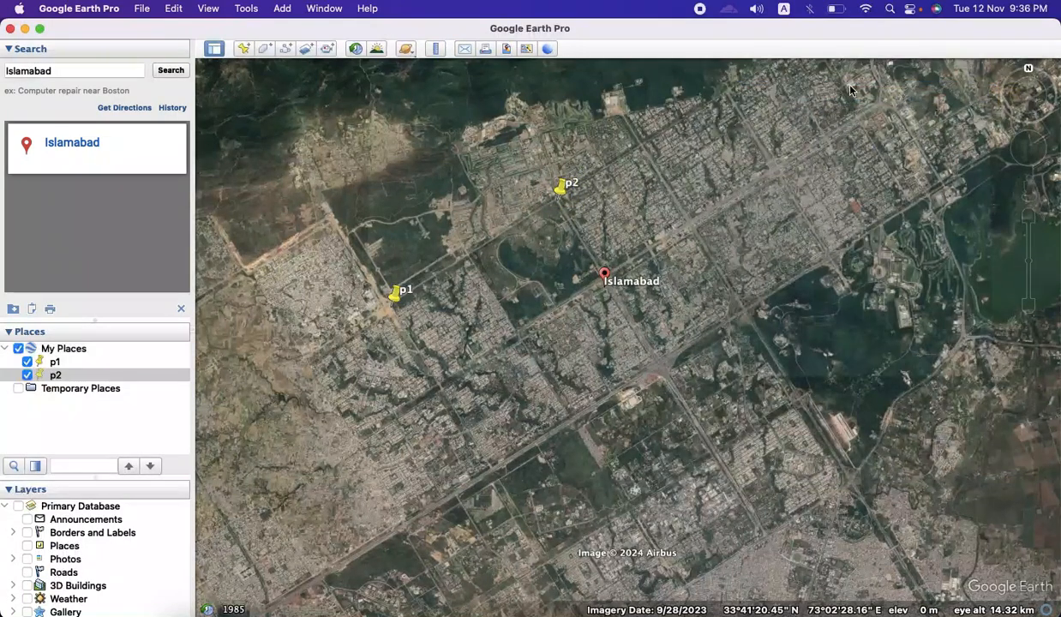
# - Add a placemark named p3 southeast of the Islamabad marker, at about 33°41'6"N, 73°2'51"E
pyautogui.click(244, 49)
pyautogui.moveTo(629, 340); pyautogui.dragTo(660, 364)
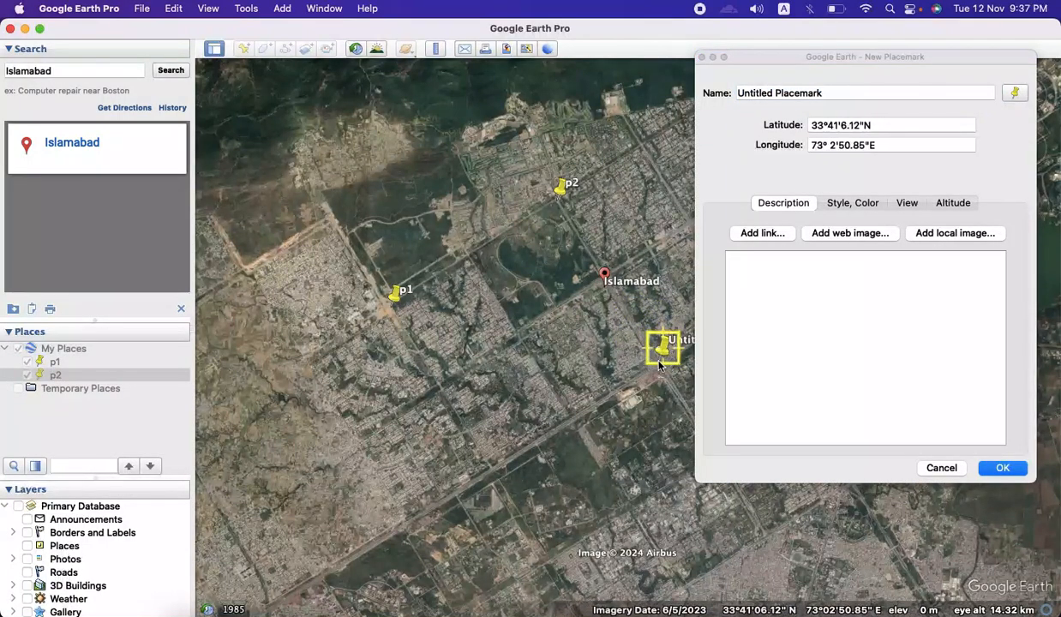
pyautogui.click(845, 92)
pyautogui.press('super+a')
pyautogui.write('p3')
pyautogui.press('Return')
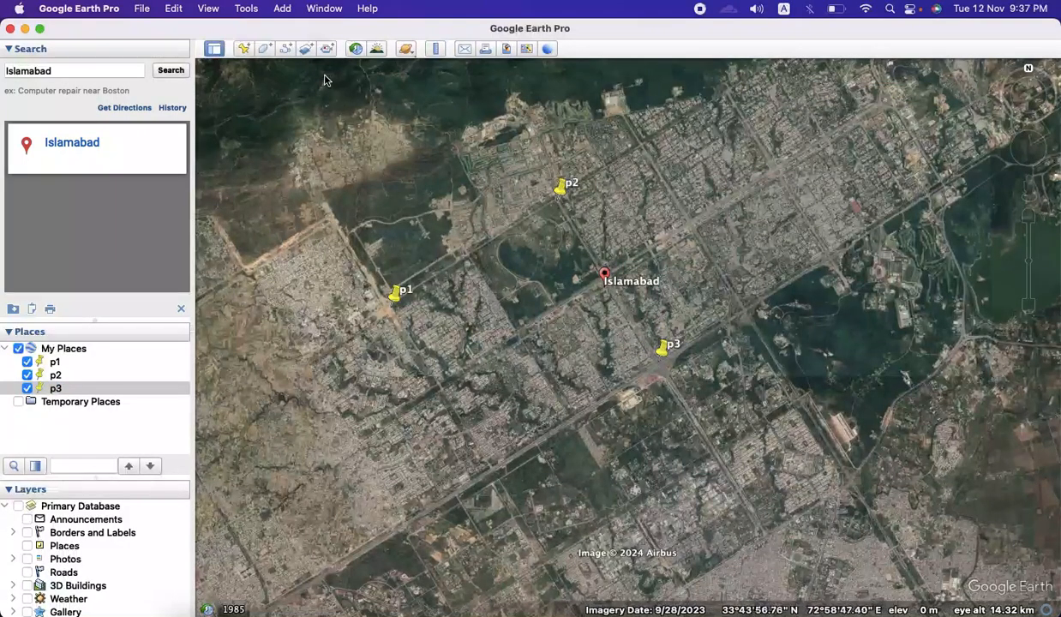
# - Add a placemark named p4 southwest of p3, at about 33°40'5"N, 73°0'41"E
pyautogui.click(244, 49)
pyautogui.moveTo(636, 311); pyautogui.dragTo(486, 448)
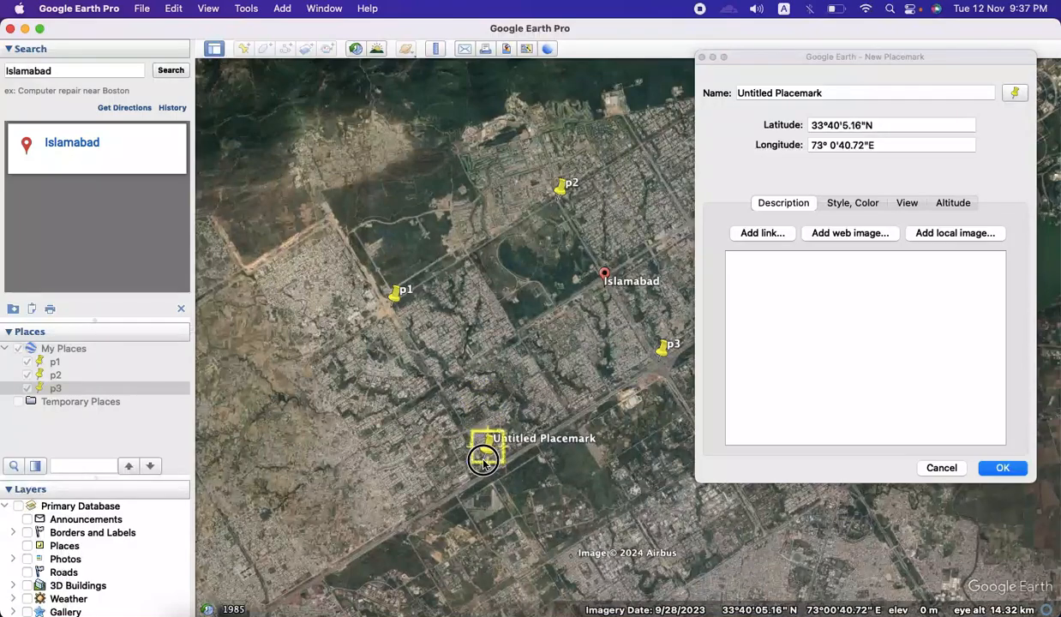
pyautogui.click(843, 96)
pyautogui.write('p')
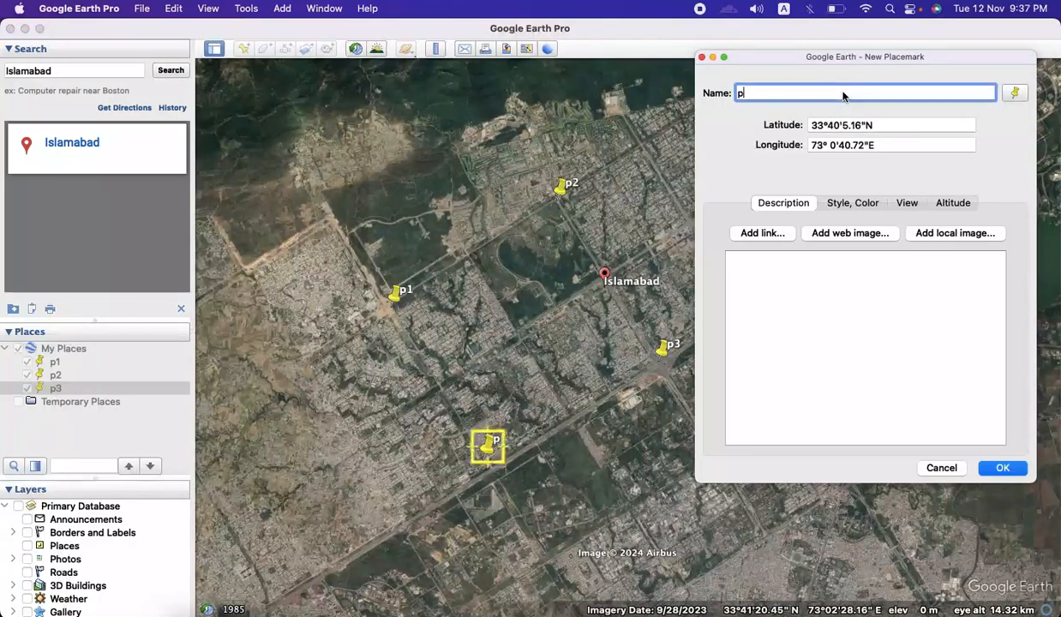
pyautogui.write('4')
pyautogui.press('Return')
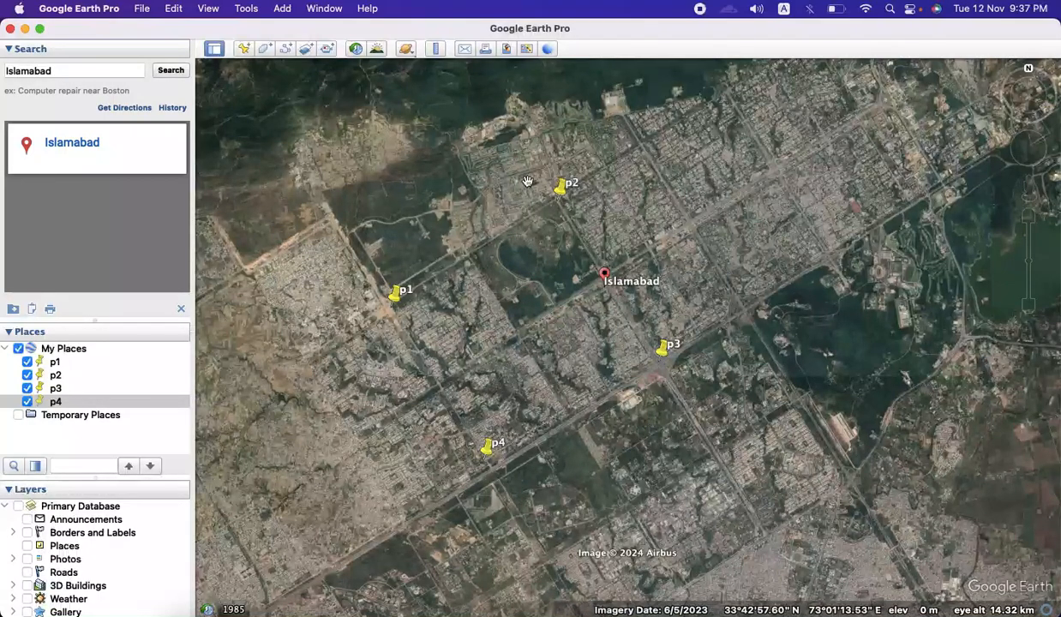
# - Draw a four-cornered polygon through placemarks p1, p4, p3 and p2, and name it Isb_area
pyautogui.click(266, 50)
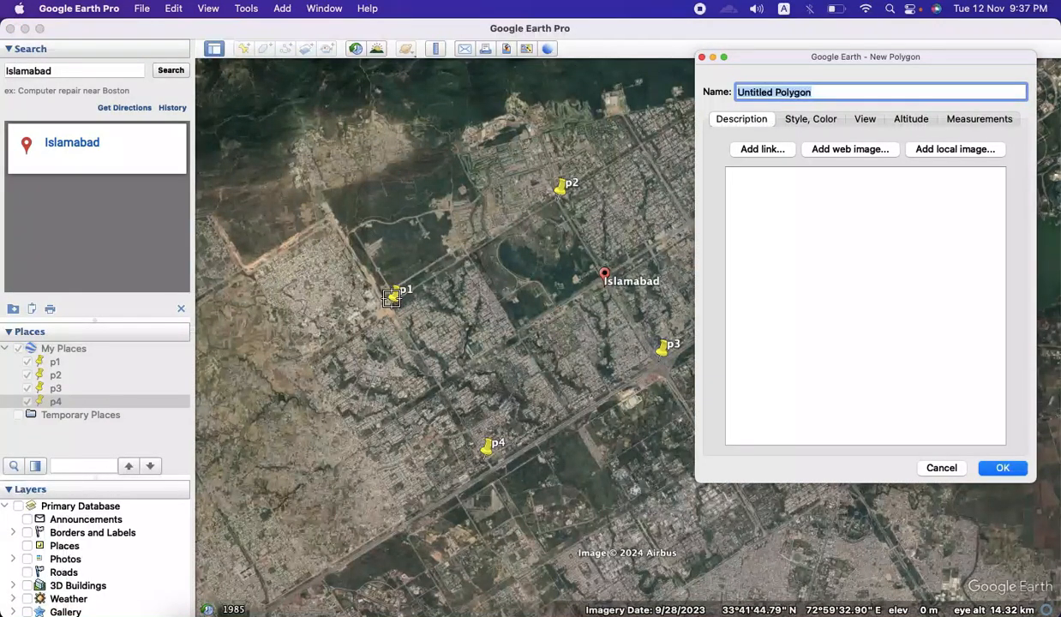
pyautogui.click(391, 299)
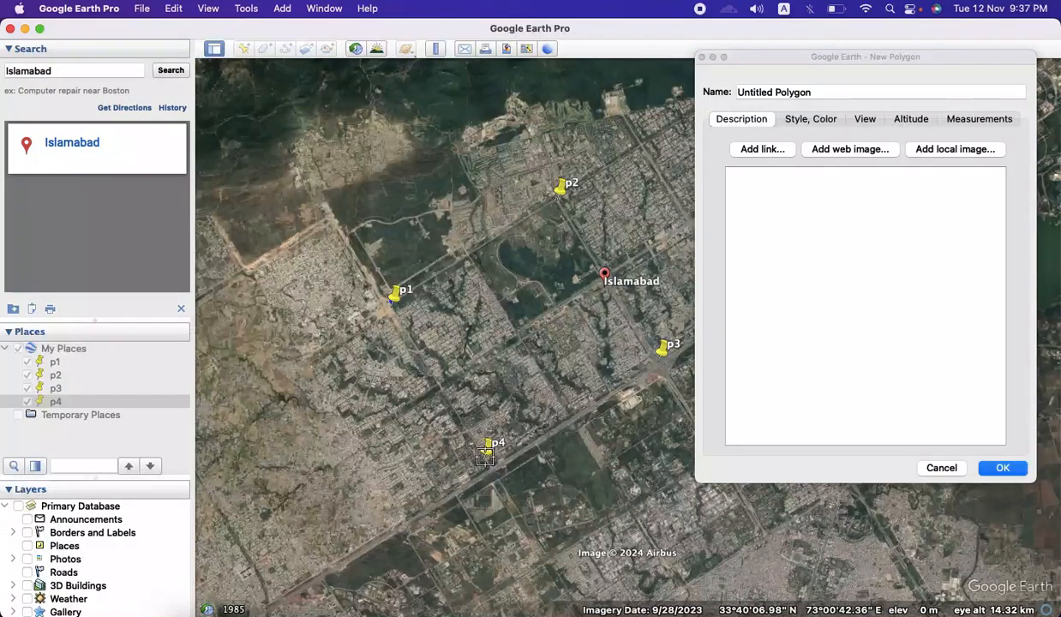
pyautogui.click(485, 455)
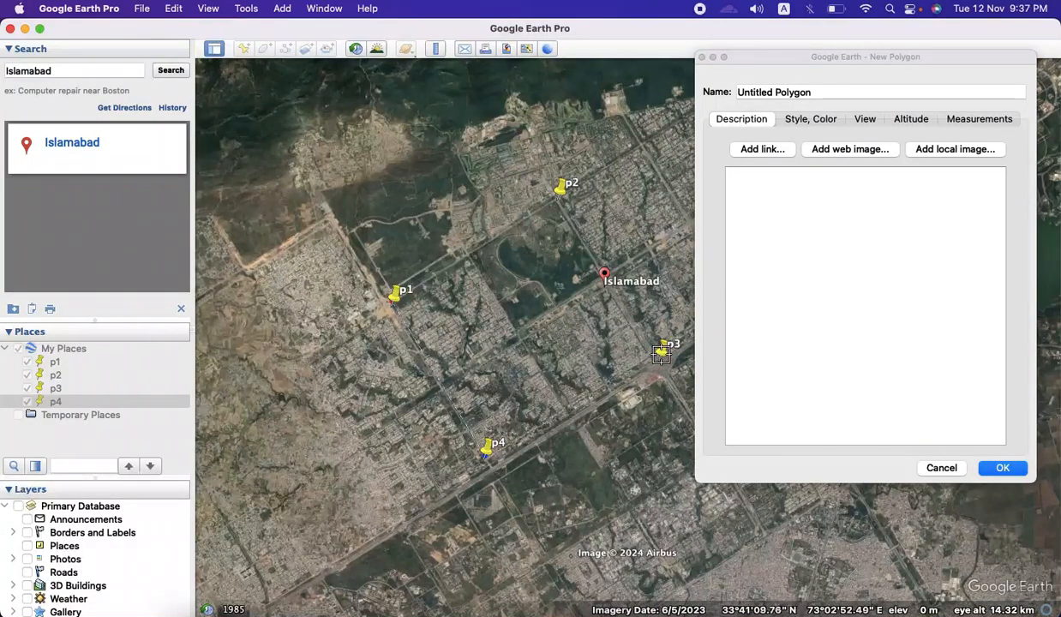
pyautogui.click(658, 355)
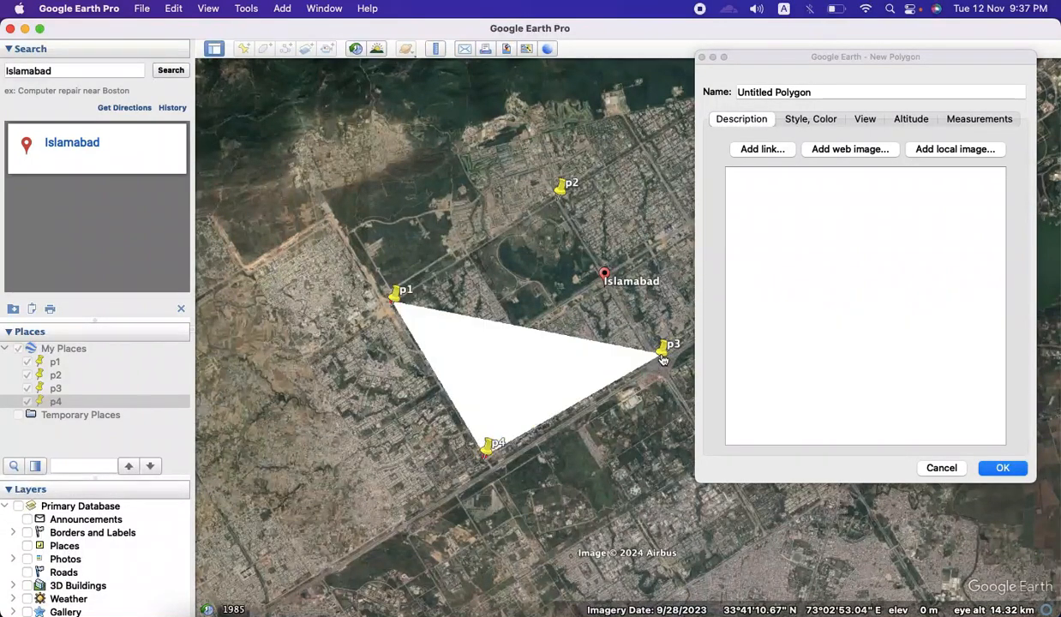
pyautogui.click(558, 198)
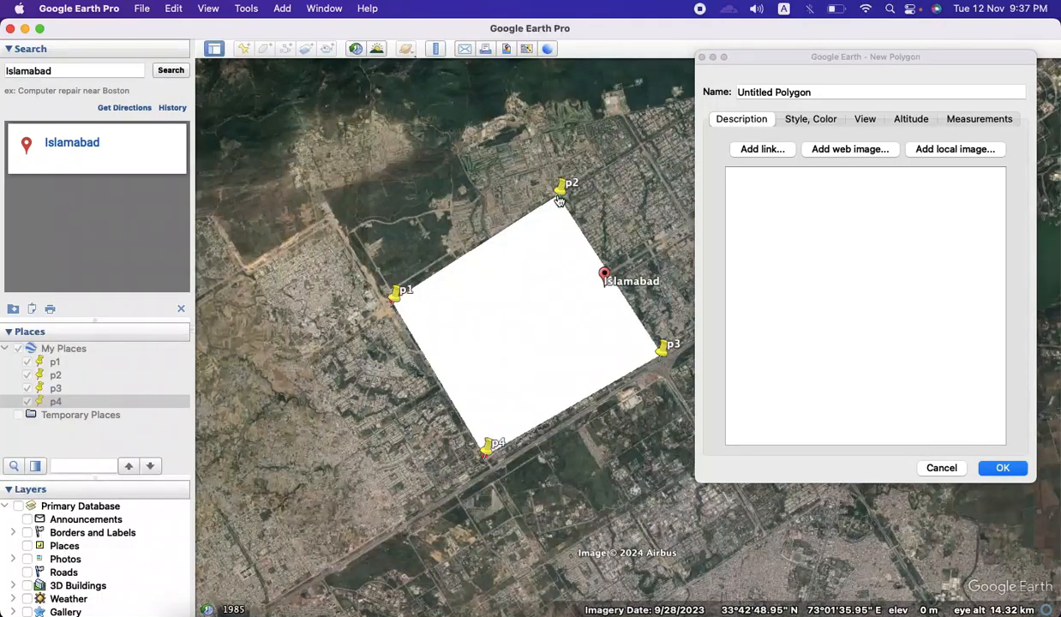
pyautogui.click(831, 92)
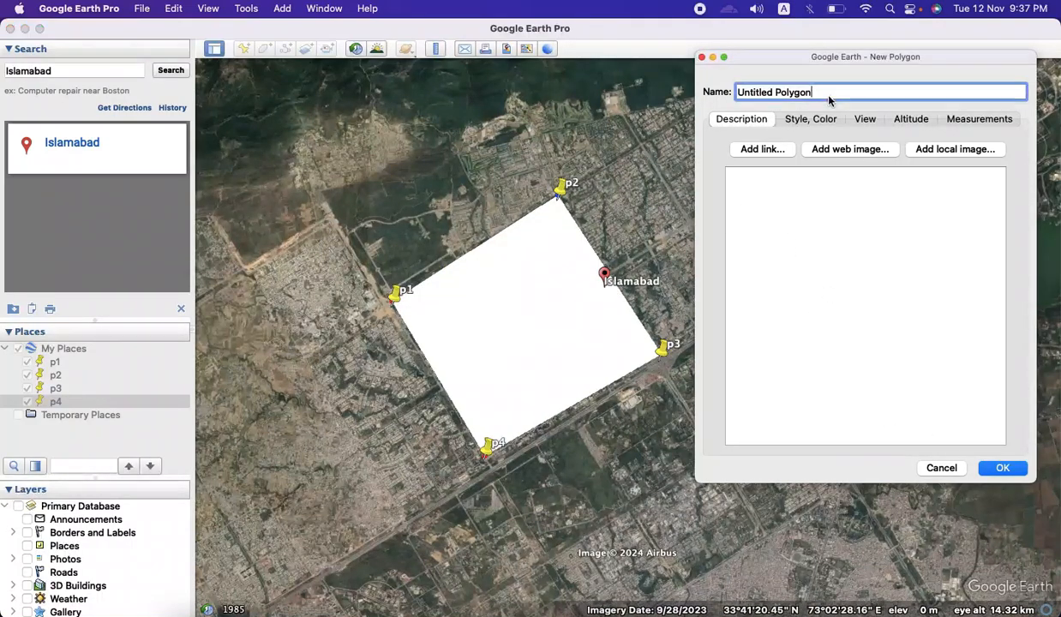
pyautogui.press('super+a')
pyautogui.press('BackSpace')
pyautogui.write('Isb')
pyautogui.press('Return')
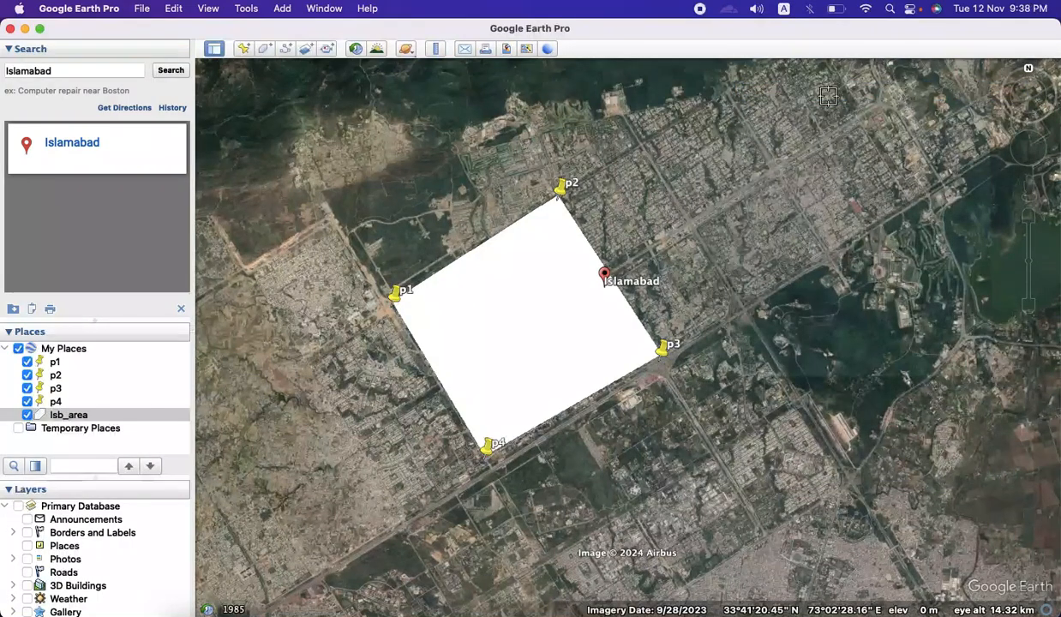
# - Change the Isb_area polygon's area style to Outlined and its area colour to red
pyautogui.rightClick(75, 411)
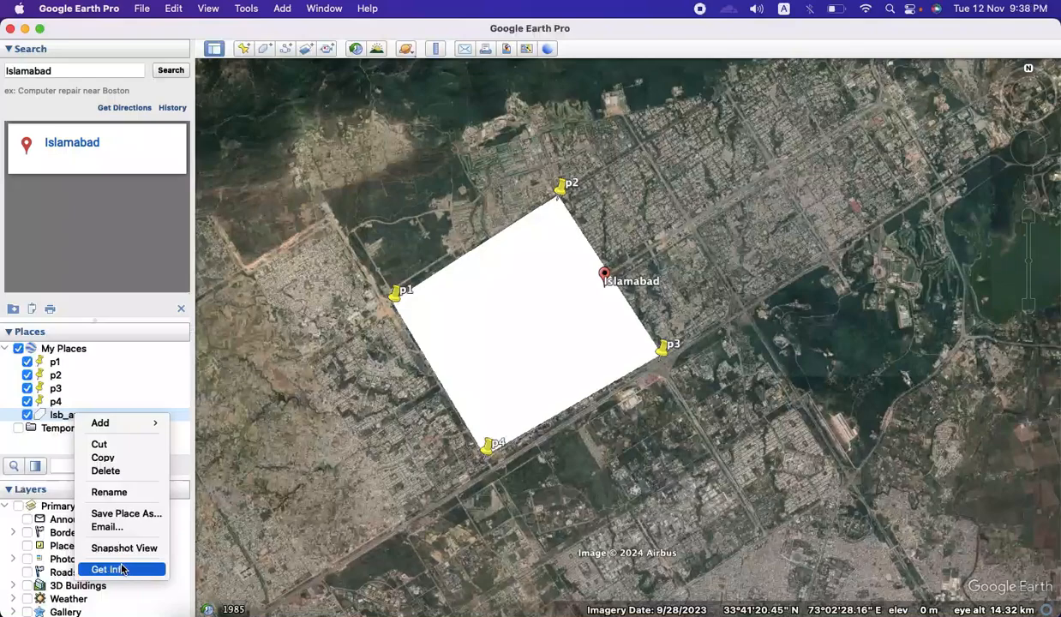
pyautogui.click(122, 570)
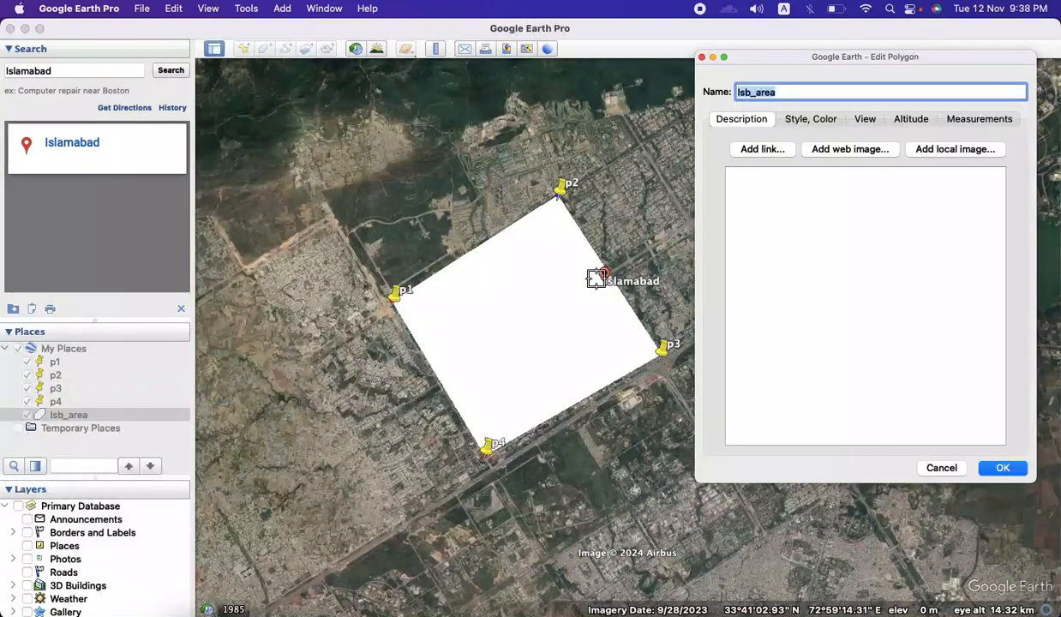
pyautogui.click(828, 121)
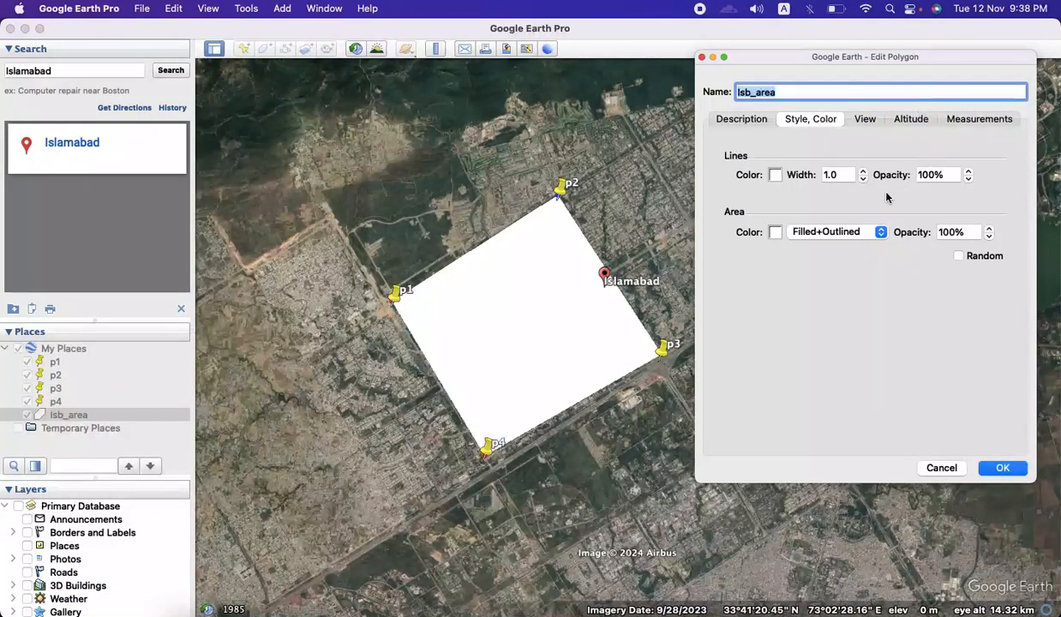
pyautogui.click(878, 233)
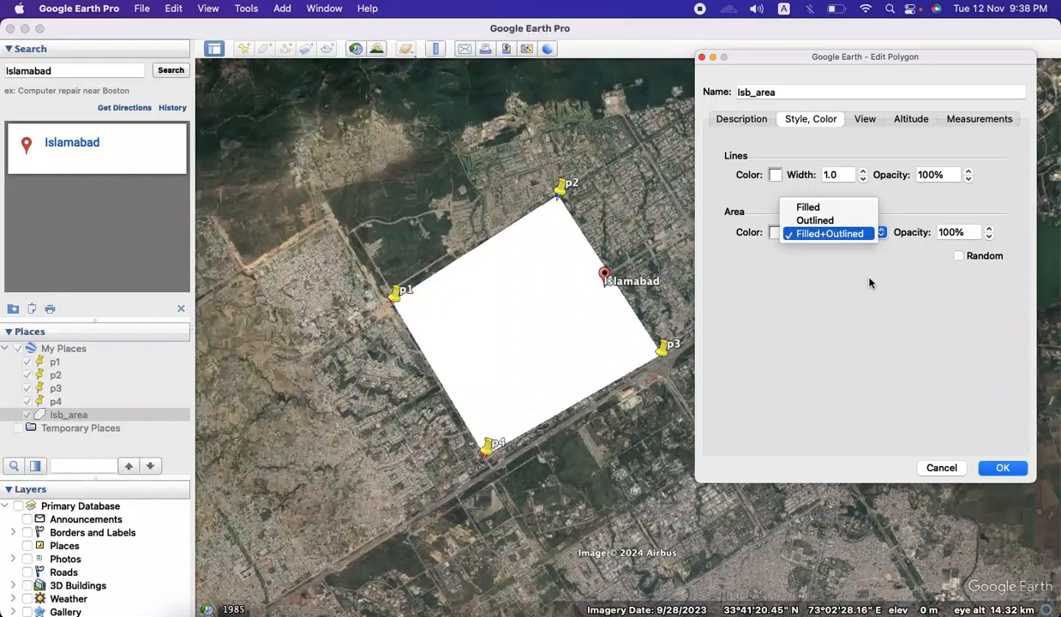
pyautogui.click(817, 221)
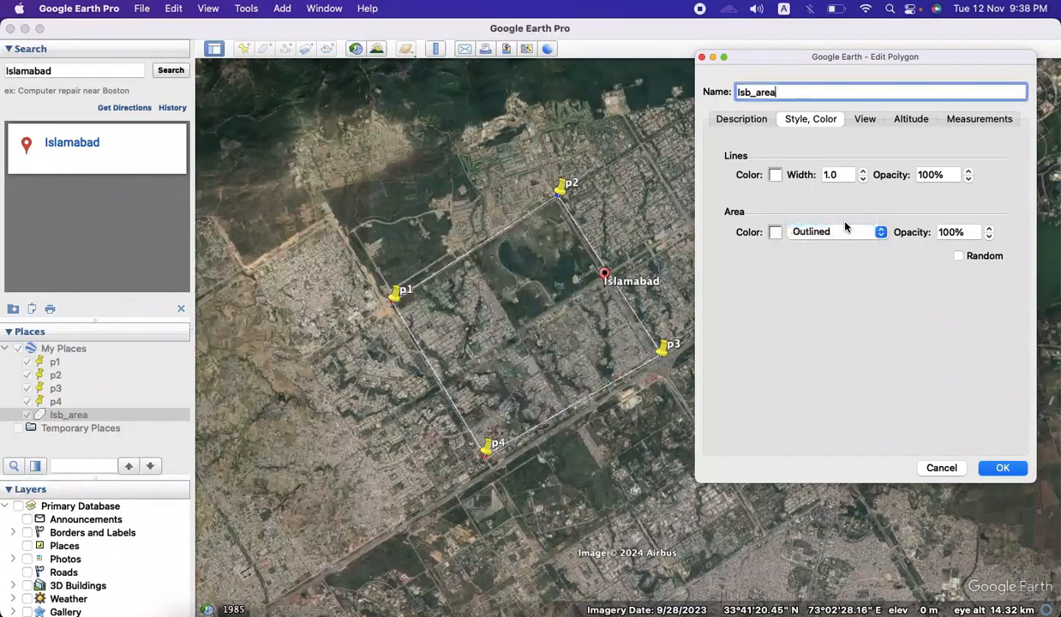
pyautogui.click(775, 233)
pyautogui.moveTo(87, 455); pyautogui.dragTo(122, 446)
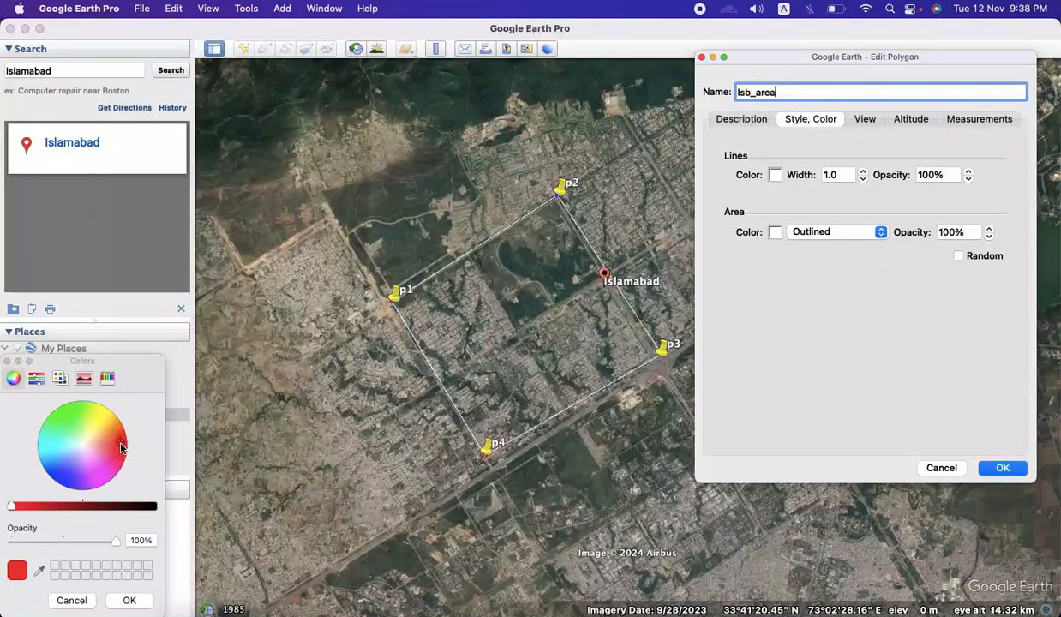
pyautogui.click(128, 600)
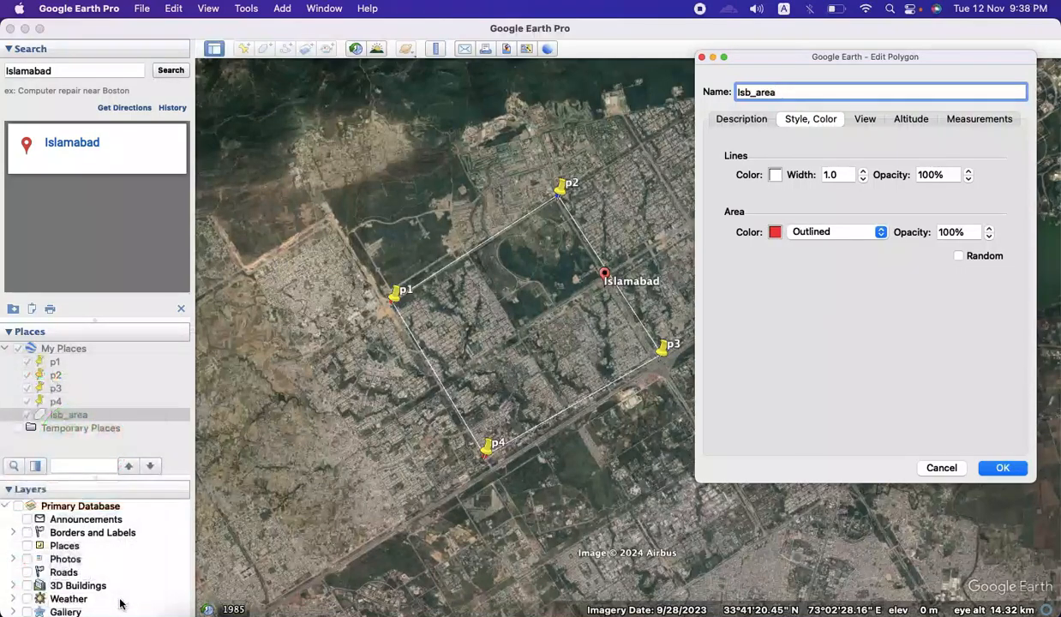
pyautogui.click(1003, 468)
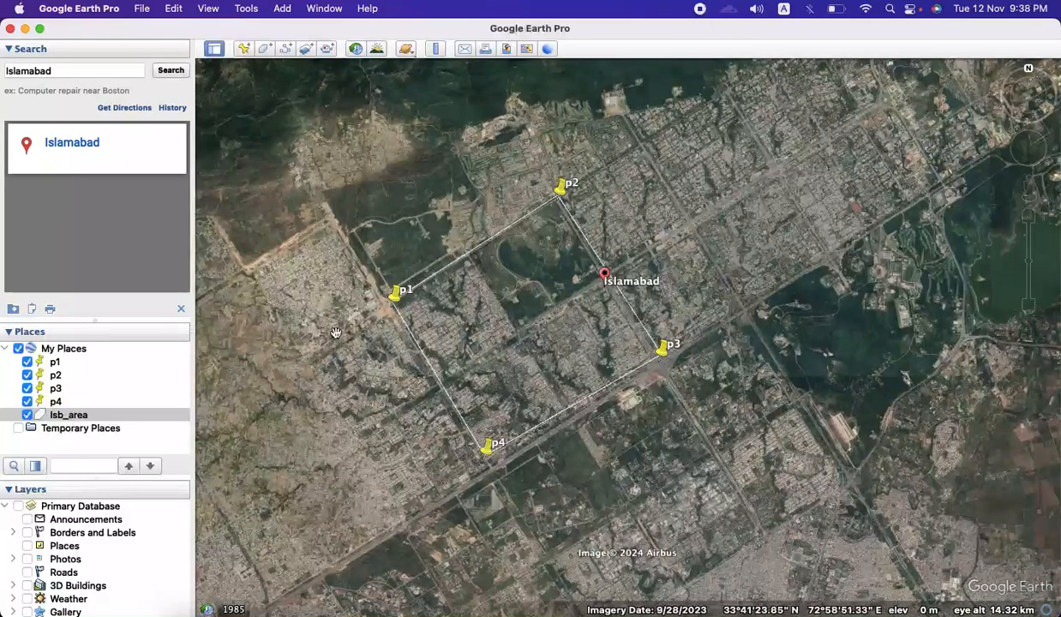
# - Frame the outlined Isb_area polygon in the map view and open the layout for saving the map as an image
pyautogui.moveTo(512, 330); pyautogui.dragTo(555, 344)
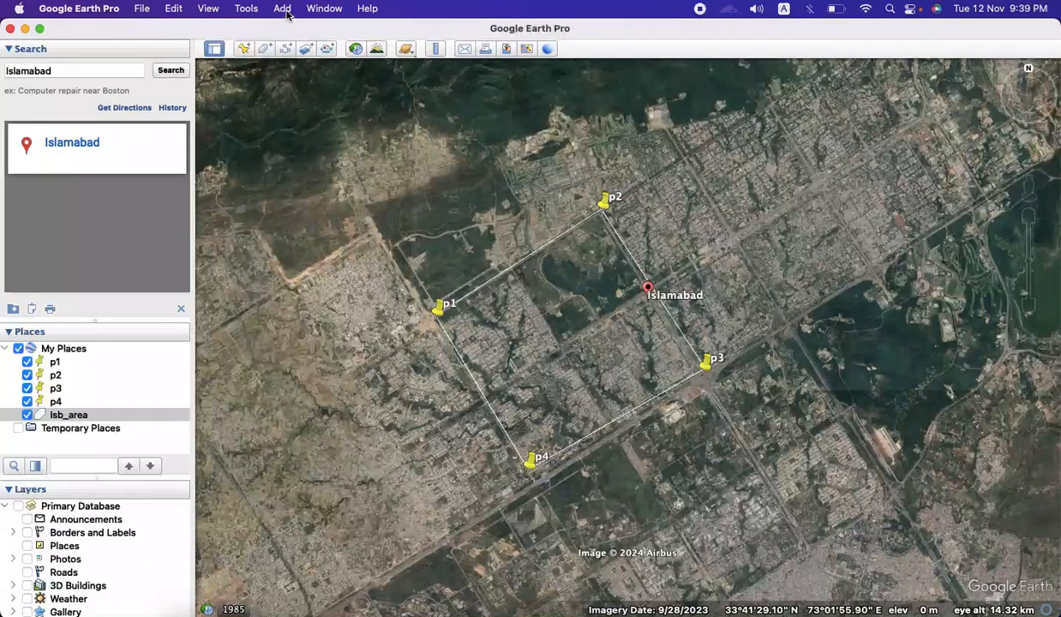
pyautogui.click(505, 49)
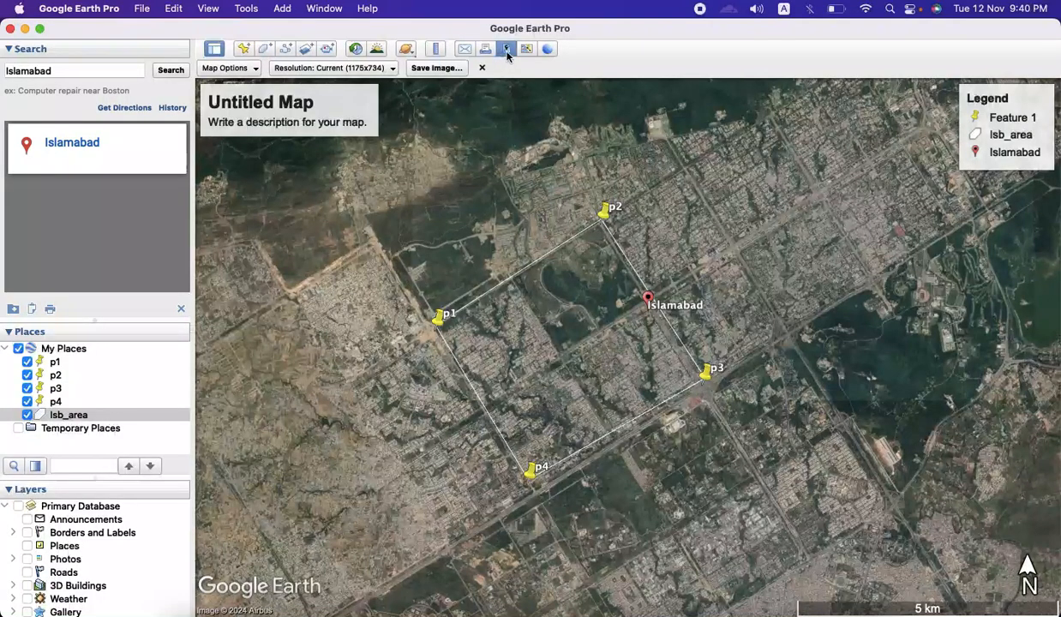
pyautogui.click(506, 53)
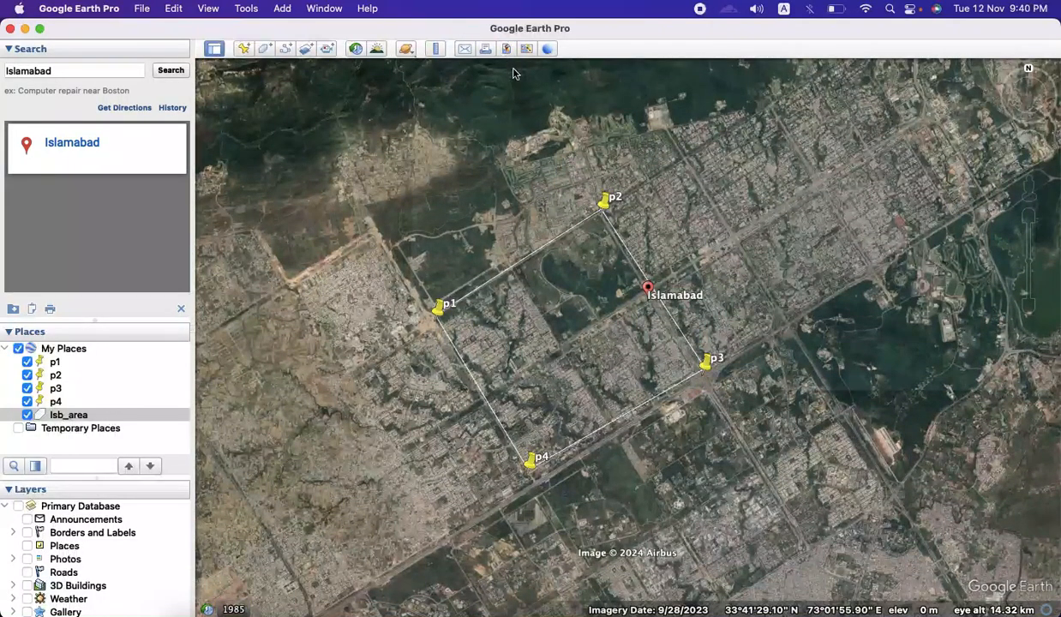
pyautogui.click(507, 49)
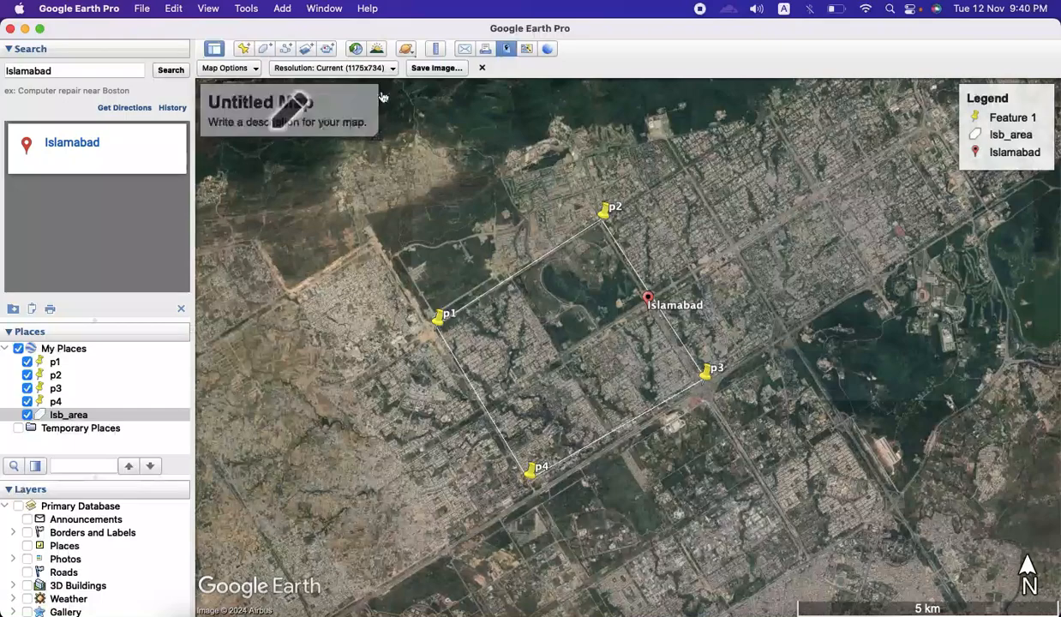
pyautogui.click(296, 107)
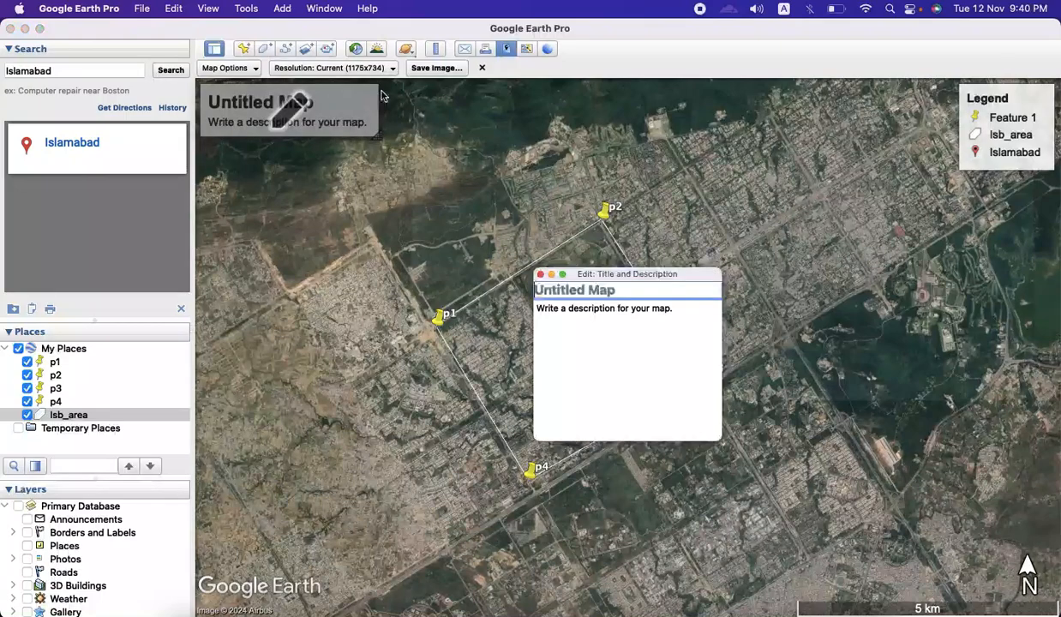
pyautogui.click(540, 275)
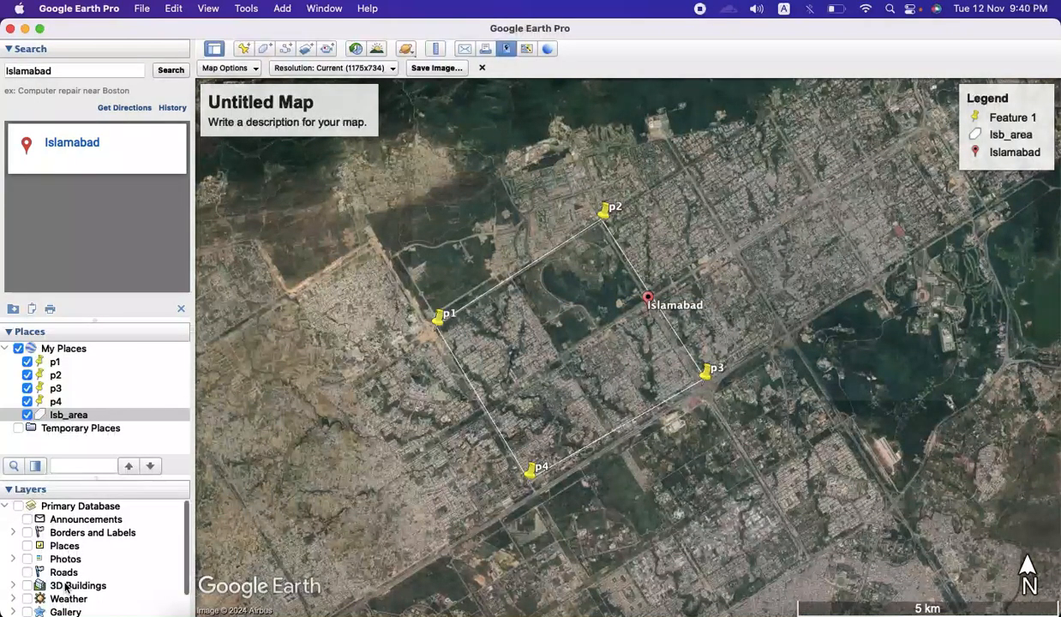
pyautogui.scroll(-2, 66, 583)
pyautogui.scroll(2, 97, 562)
pyautogui.scroll(-2, 96, 561)
# - Remove the compass, scale, legend, and title and description from the map image layout
pyautogui.click(247, 69)
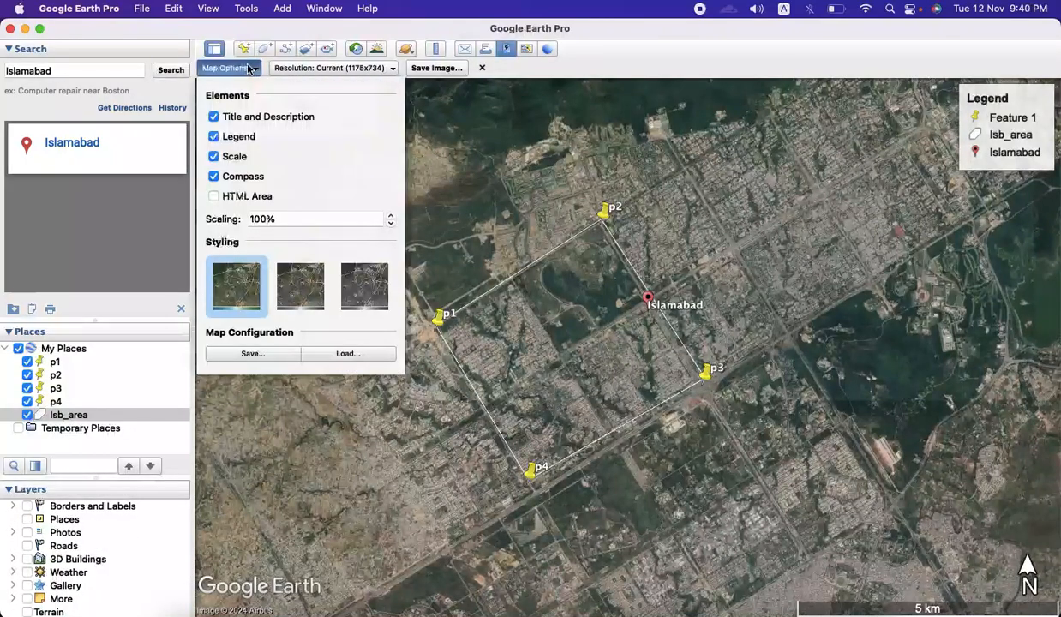
pyautogui.click(214, 176)
pyautogui.click(214, 156)
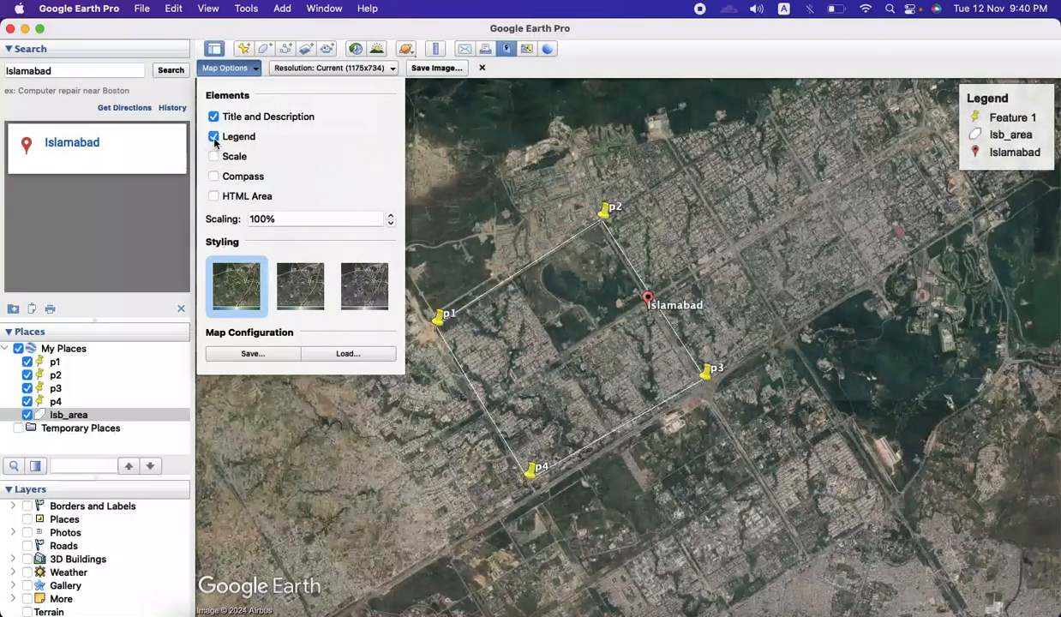
pyautogui.click(215, 138)
pyautogui.click(215, 118)
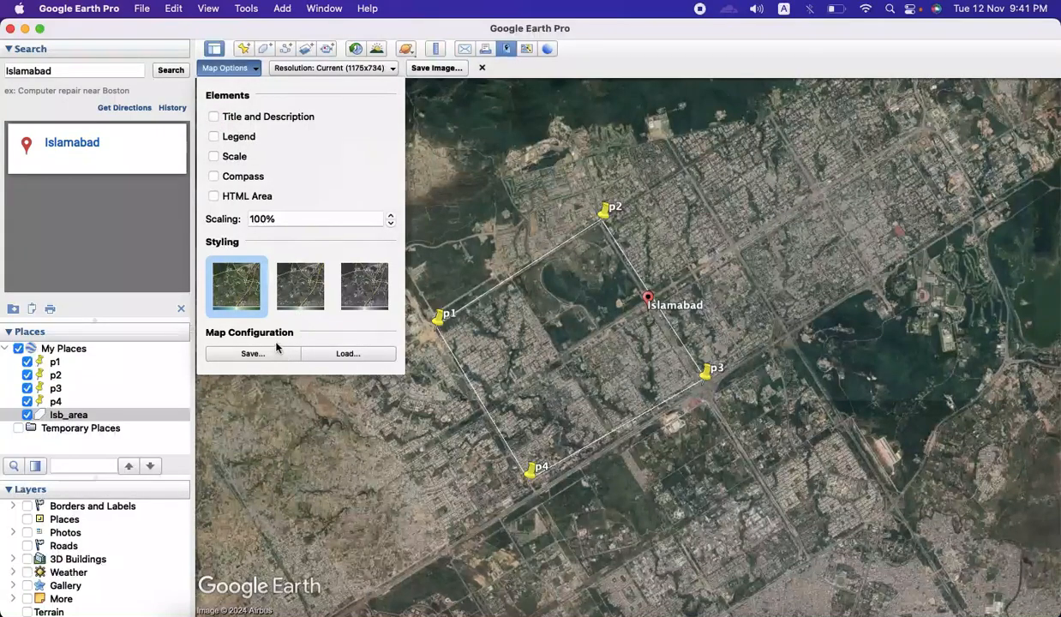
# - Try the two less colourful map stylings and return to the original full-colour styling
pyautogui.click(298, 297)
pyautogui.click(377, 307)
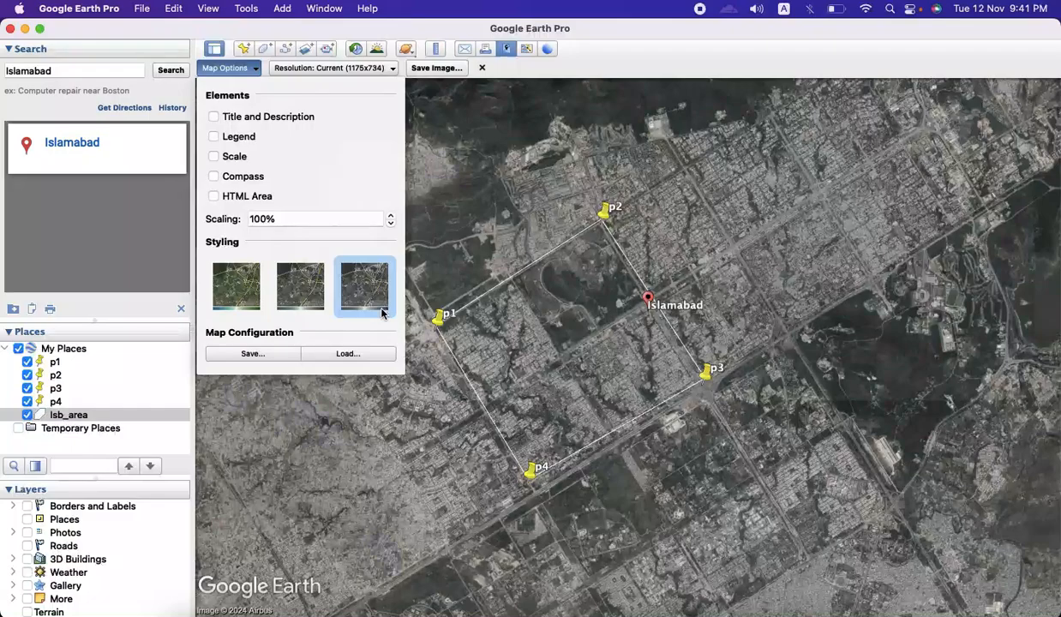
pyautogui.click(238, 270)
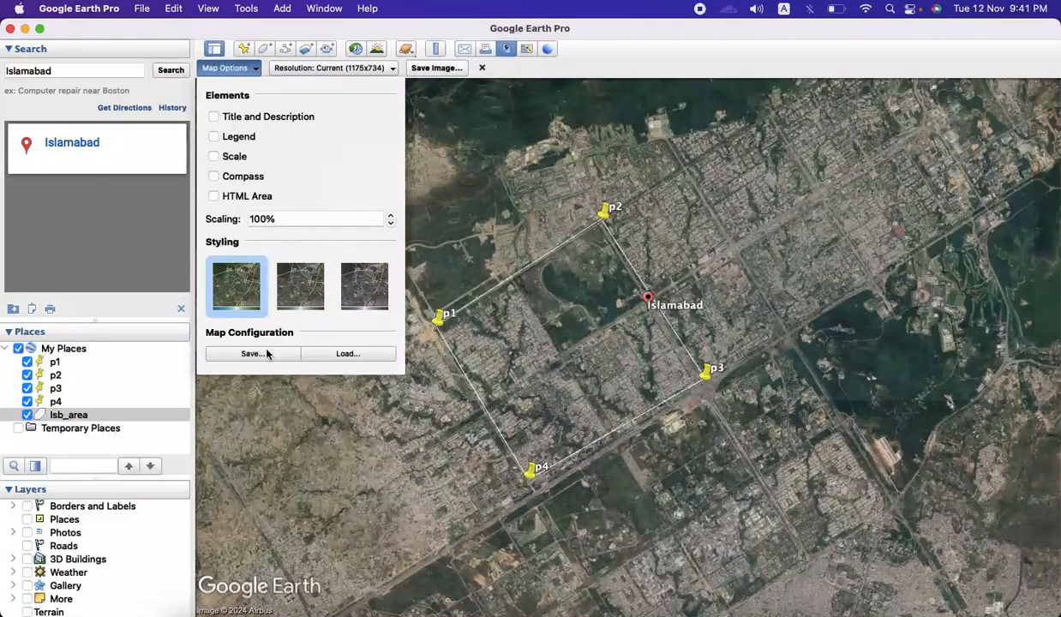
pyautogui.click(523, 76)
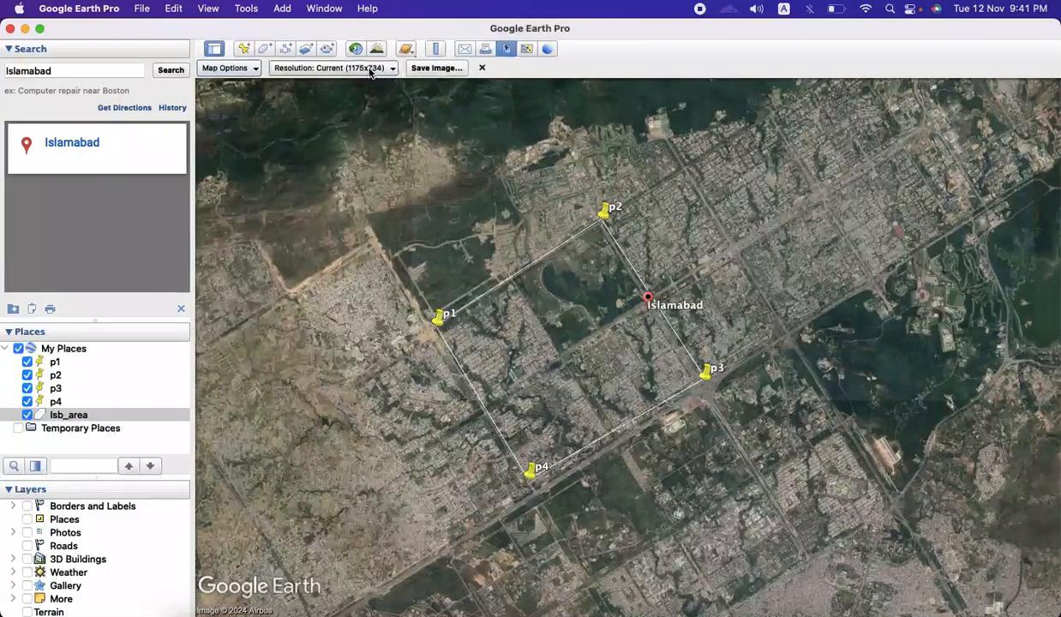
# - Save the map image at Maximum (8192x5117) resolution as a JPEG named isb_area in the Downloads folder
pyautogui.click(371, 73)
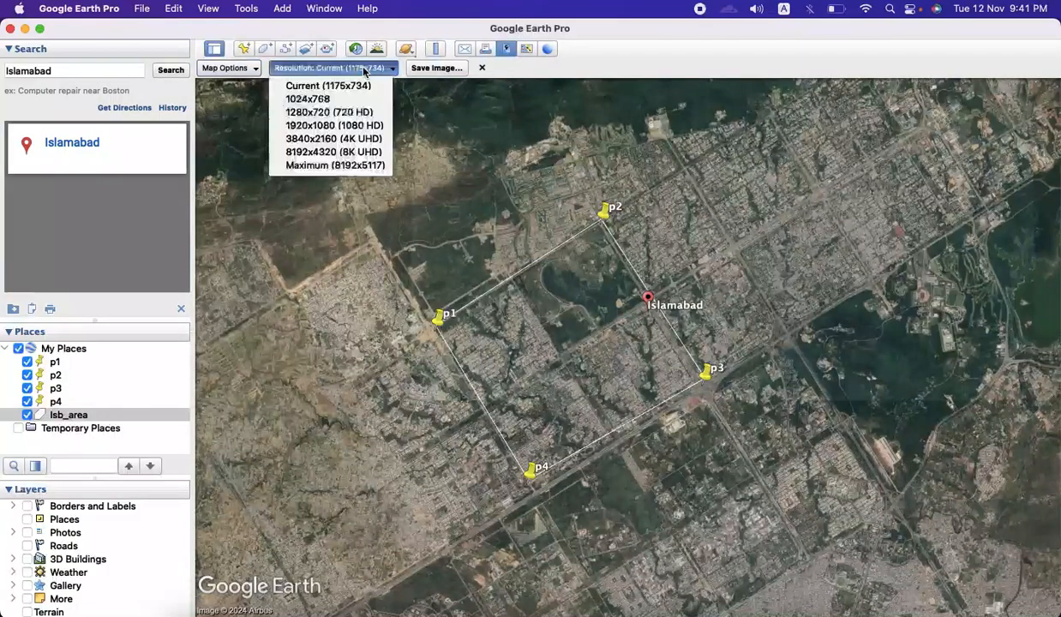
pyautogui.click(350, 165)
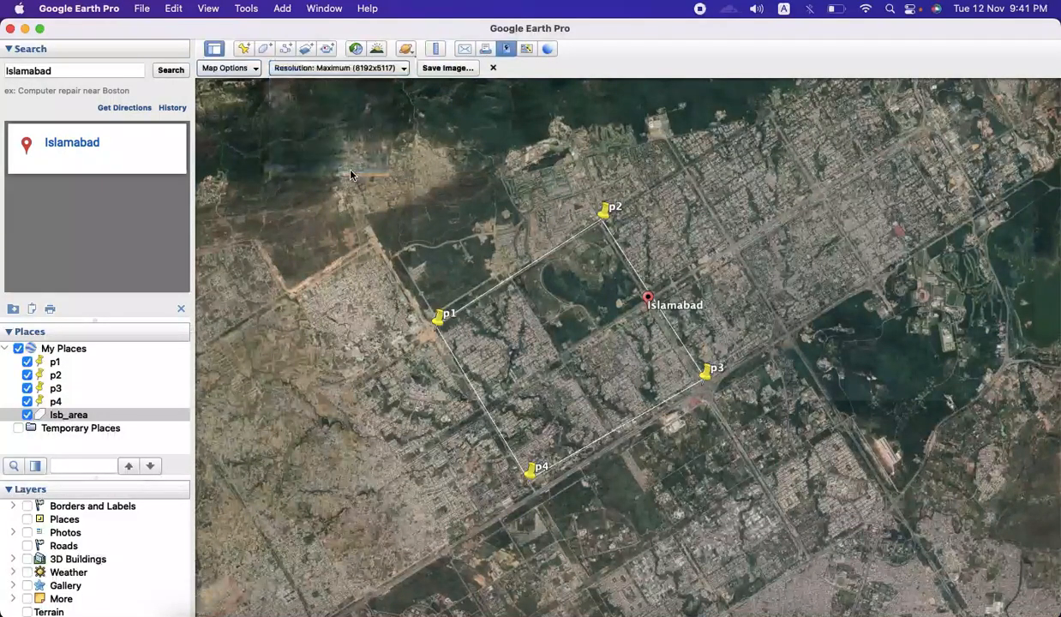
pyautogui.click(455, 70)
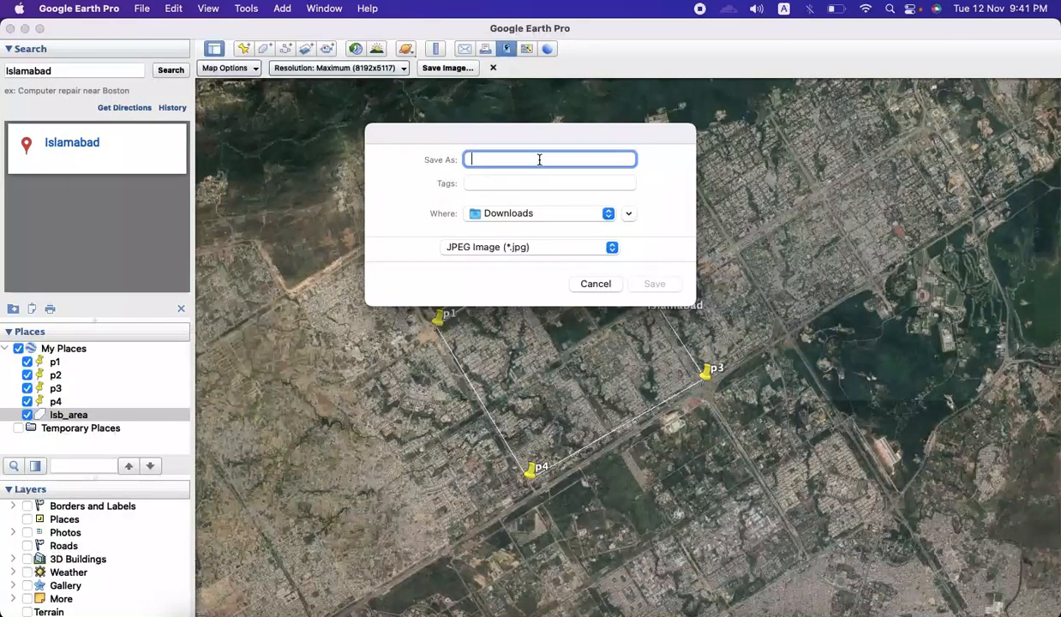
pyautogui.write('isb_')
pyautogui.write('area')
pyautogui.click(588, 257)
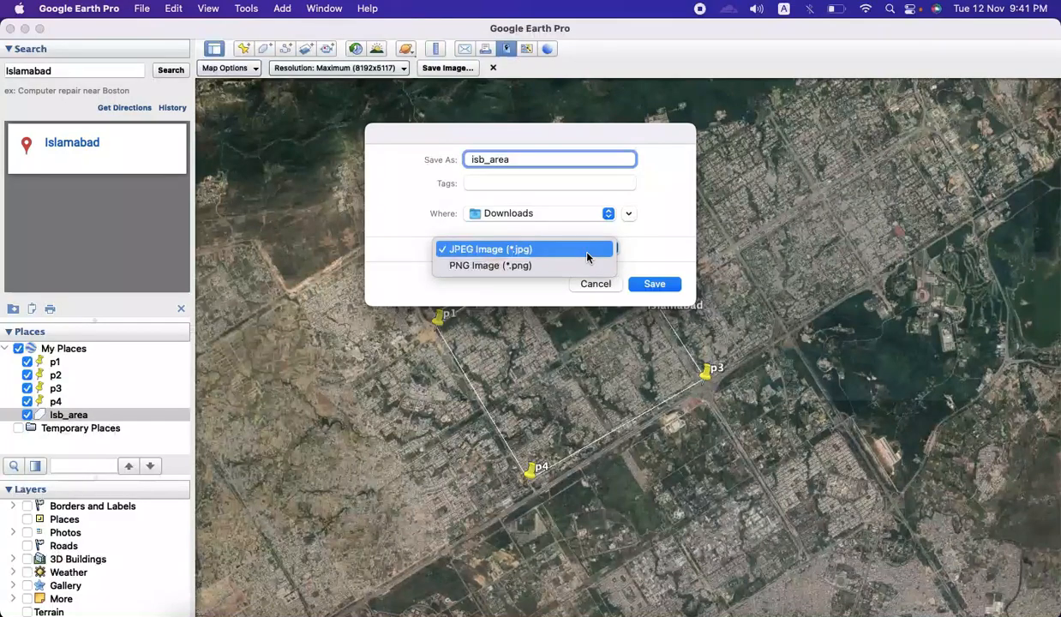
pyautogui.click(547, 293)
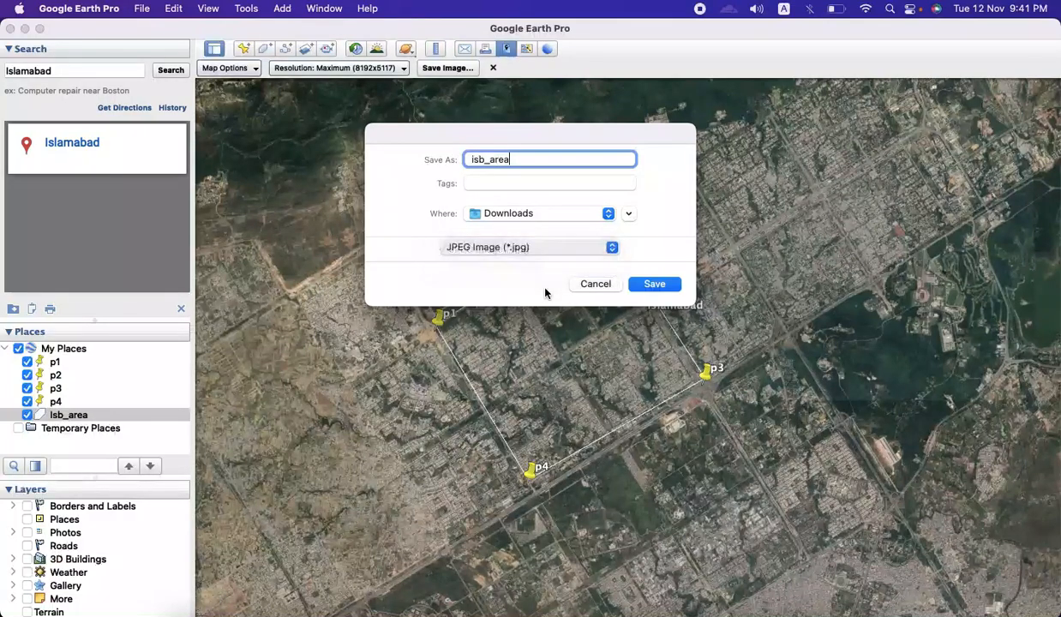
pyautogui.click(655, 283)
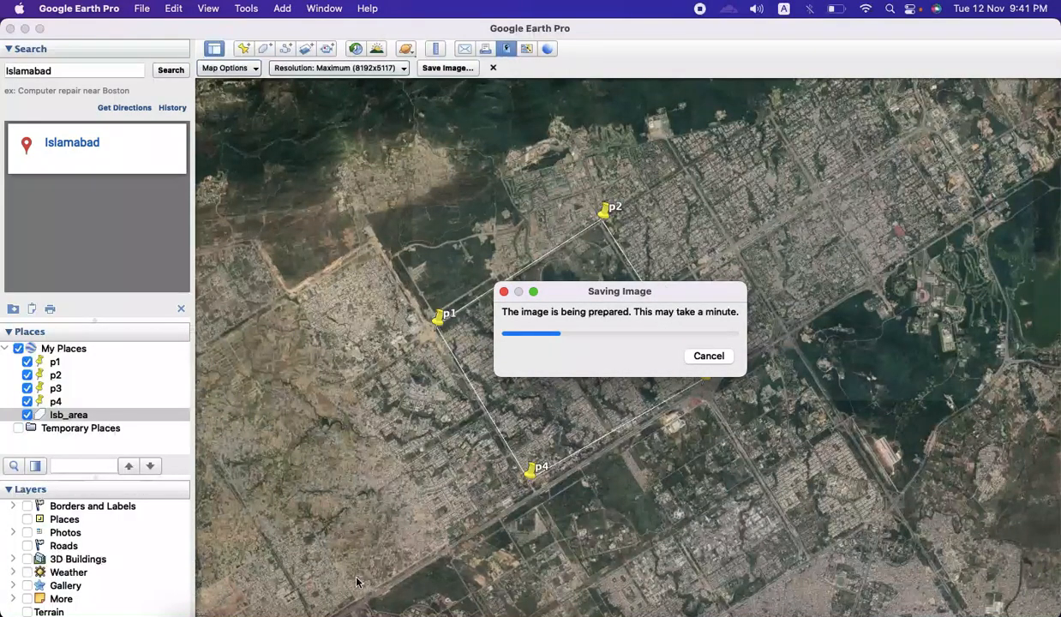
# - Switch to the Downloads folder in Finder and clean up its files by Date Created
pyautogui.click(182, 600)
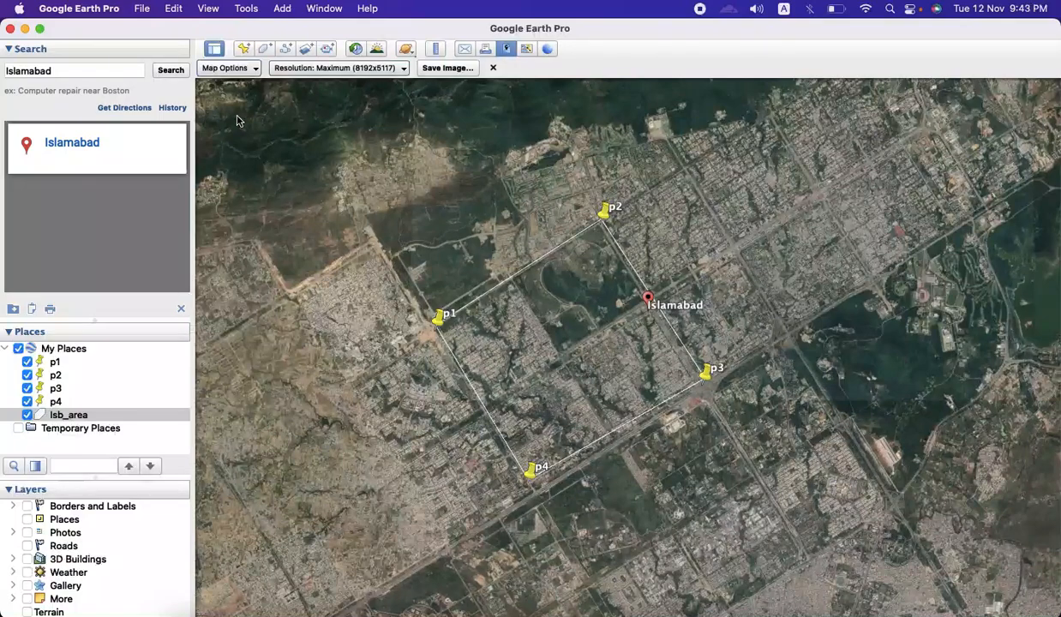
pyautogui.scroll(-3, 237, 120)
pyautogui.hotkey('ctrl', 'Up')
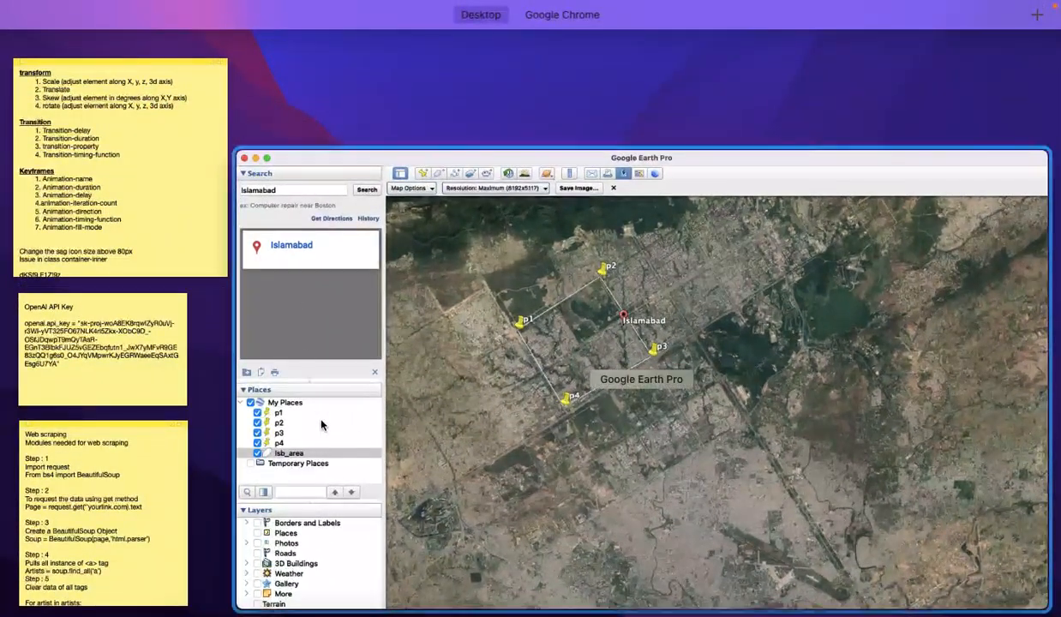
pyautogui.click(161, 598)
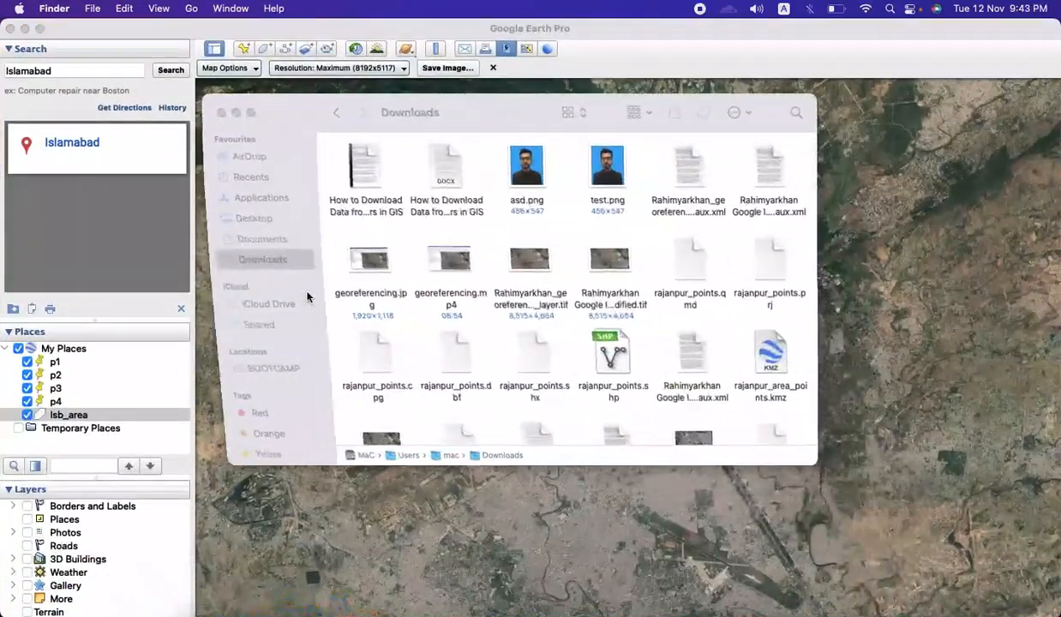
pyautogui.rightClick(324, 232)
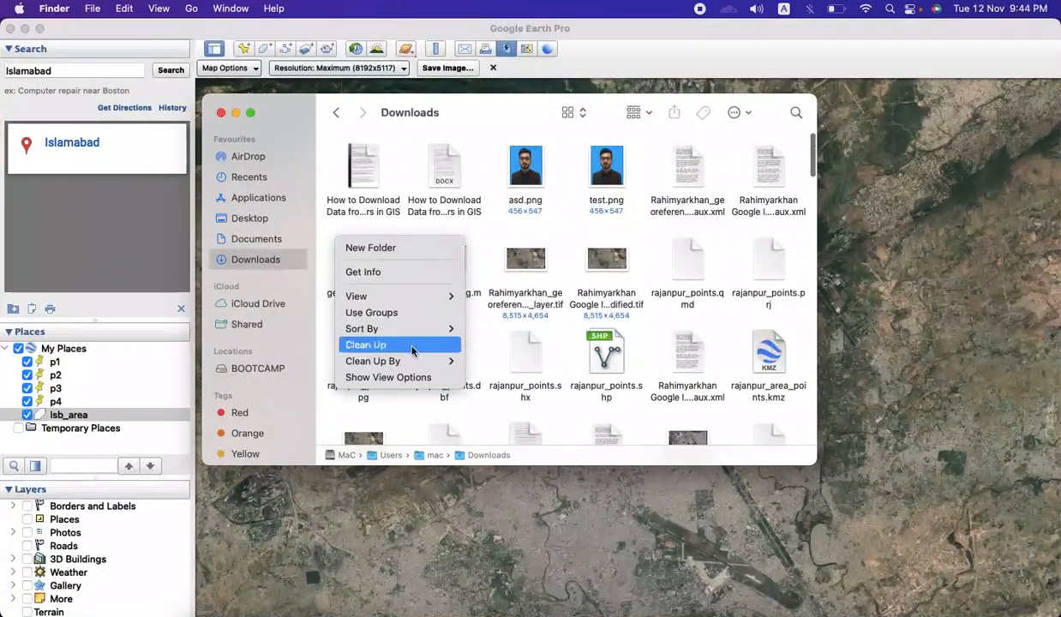
pyautogui.moveTo(445, 361)
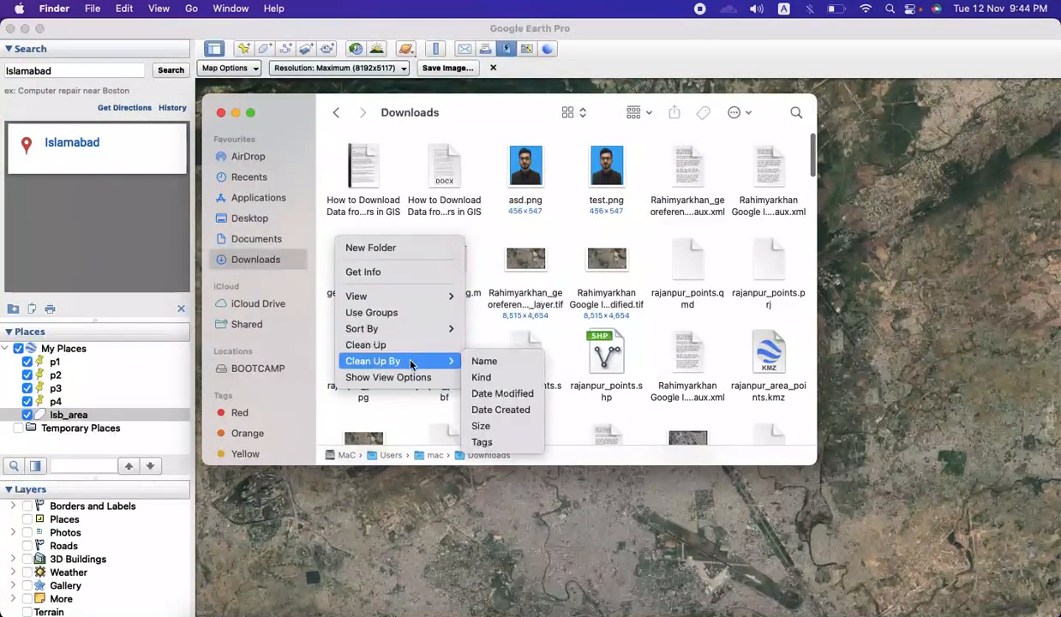
pyautogui.click(500, 409)
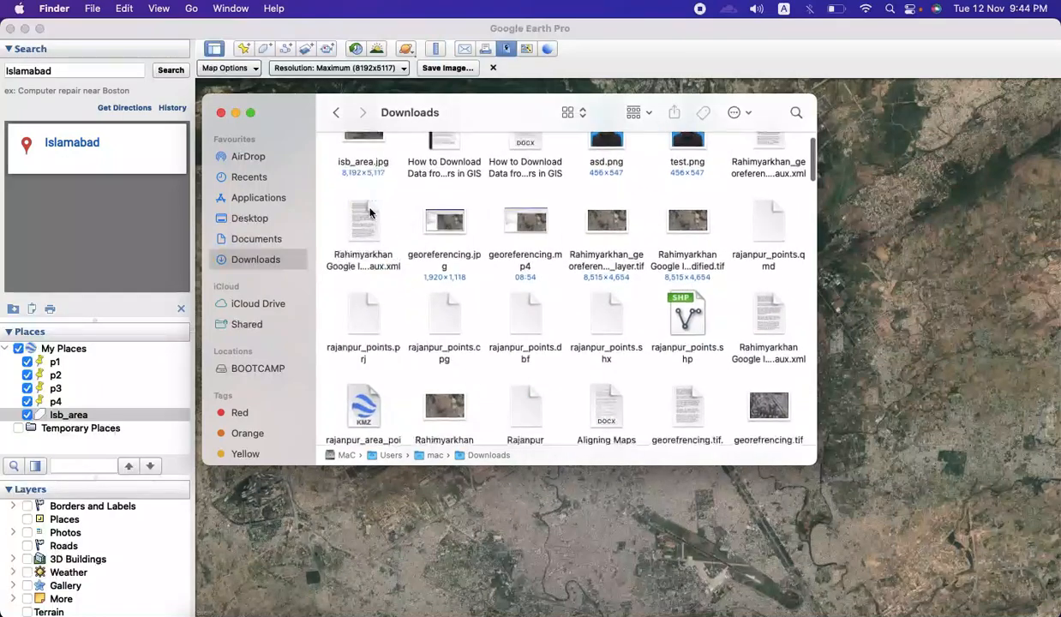
# - Check the file information of isb_area.jpg in the Downloads folder, including its size, and close it
pyautogui.click(364, 184)
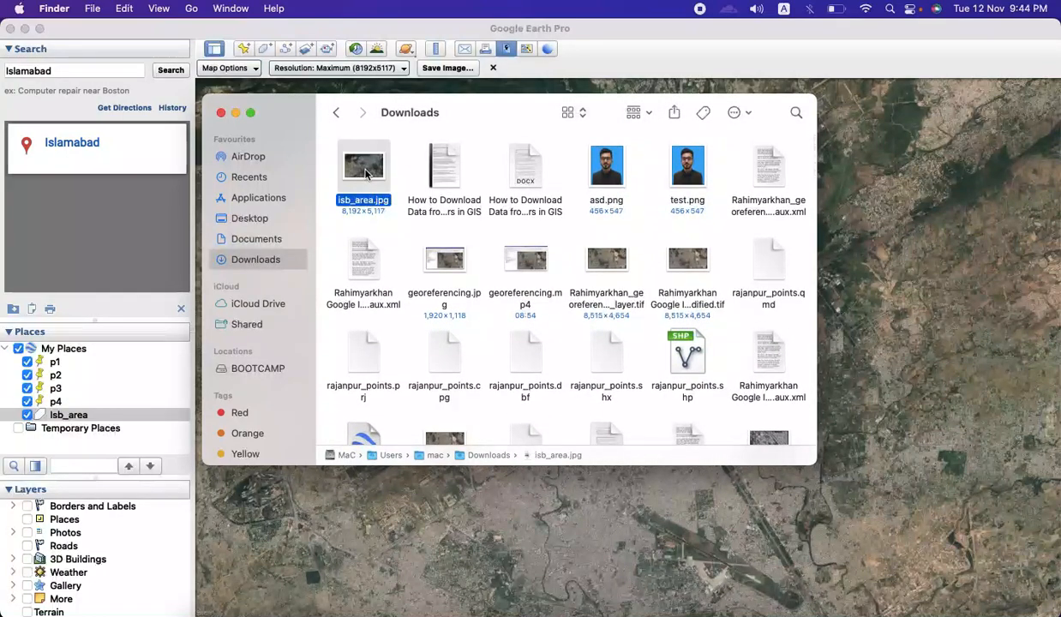
pyautogui.rightClick(367, 172)
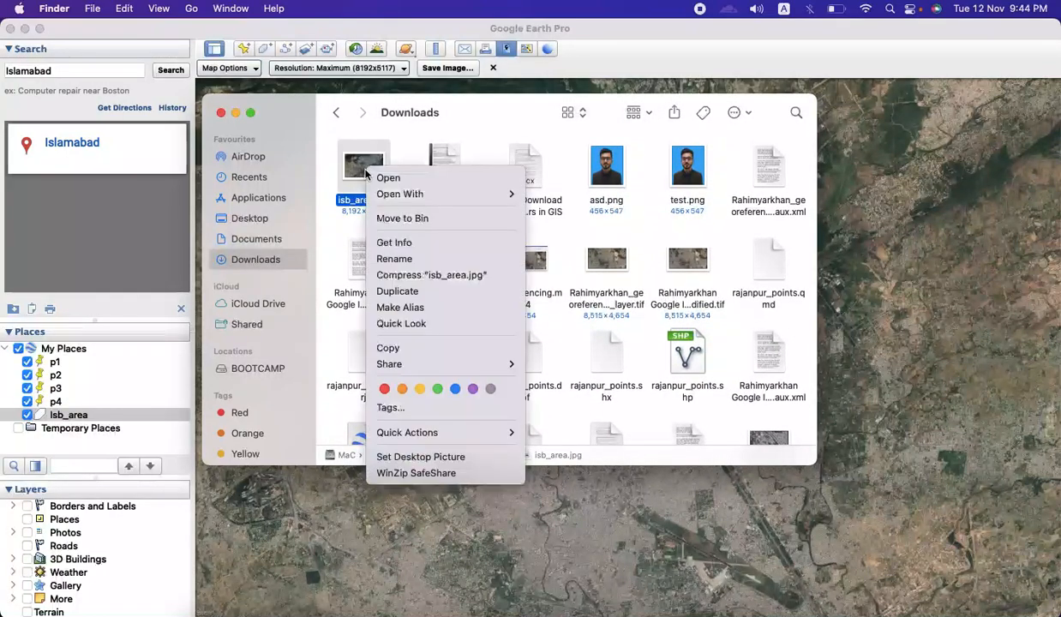
pyautogui.click(406, 244)
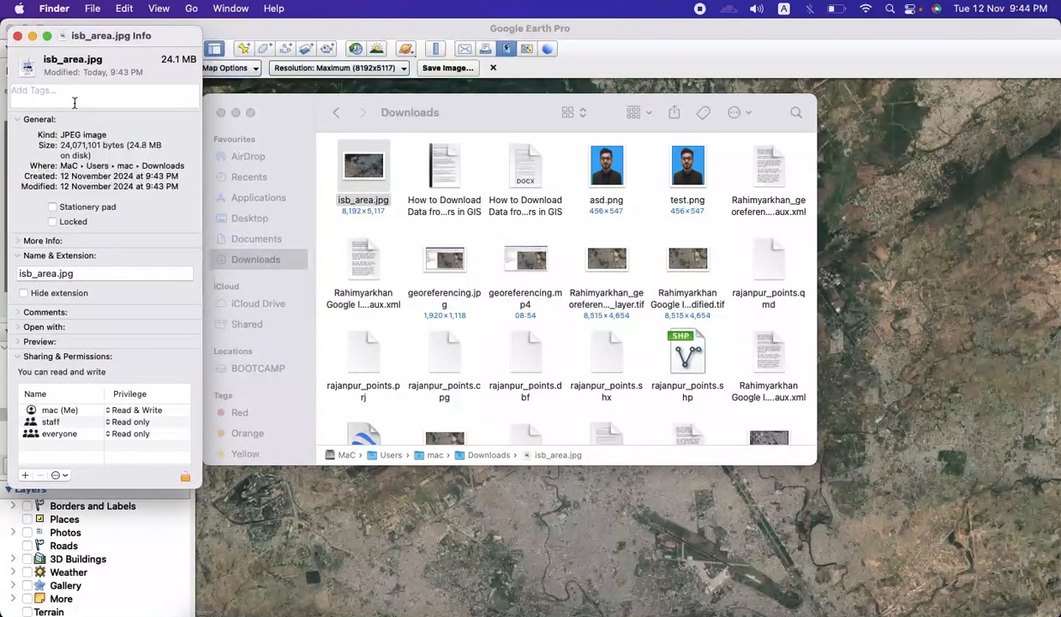
pyautogui.click(17, 36)
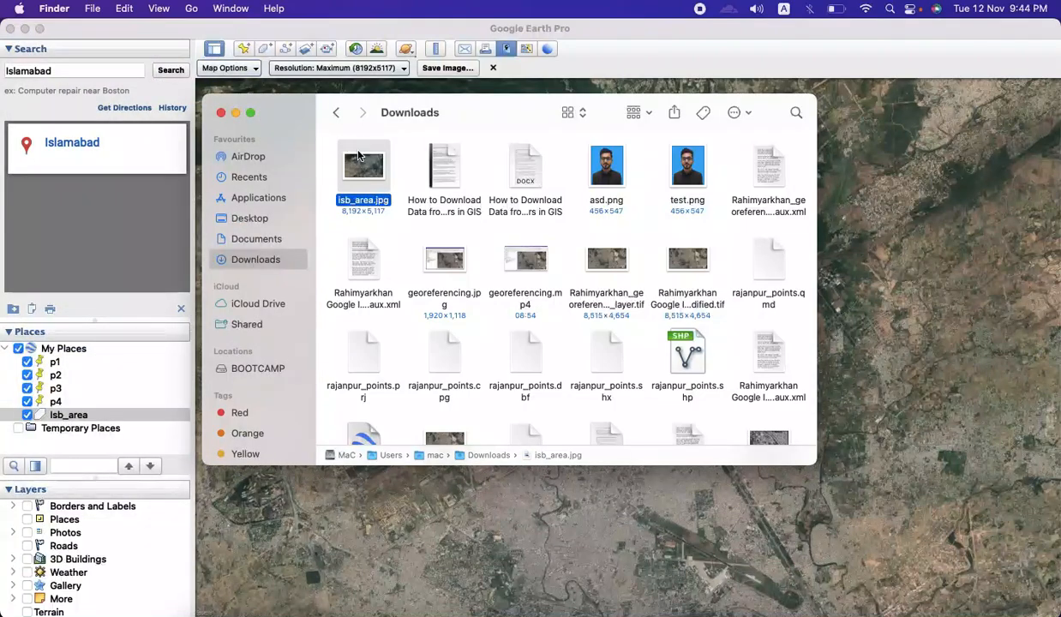
# - Open isb_area.jpg full screen, examine its detail around the Islamabad marker up close, and close the image
pyautogui.doubleClick(358, 155)
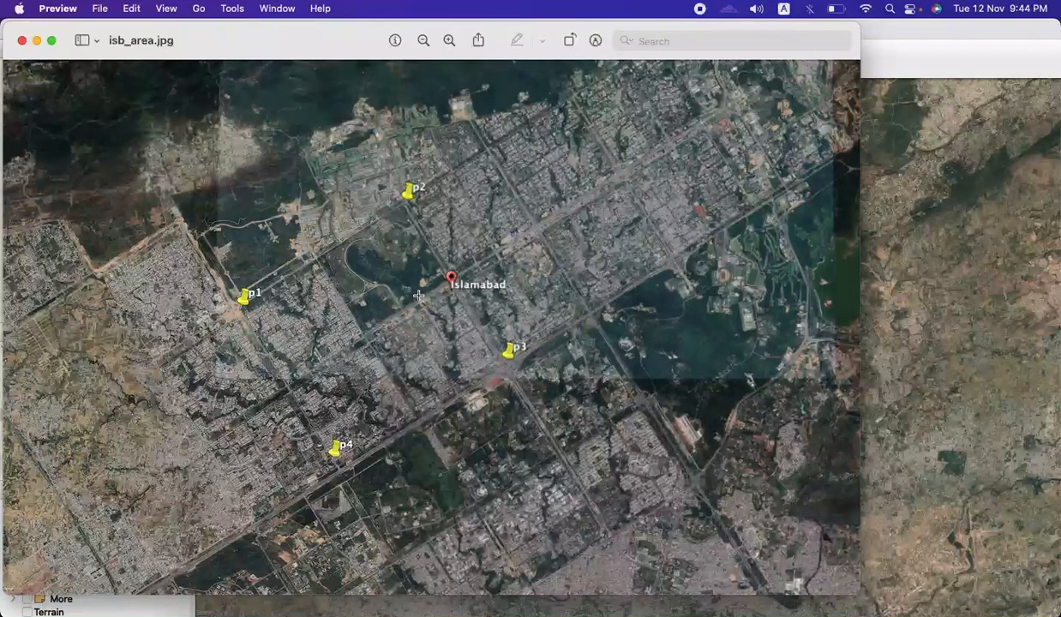
pyautogui.click(51, 44)
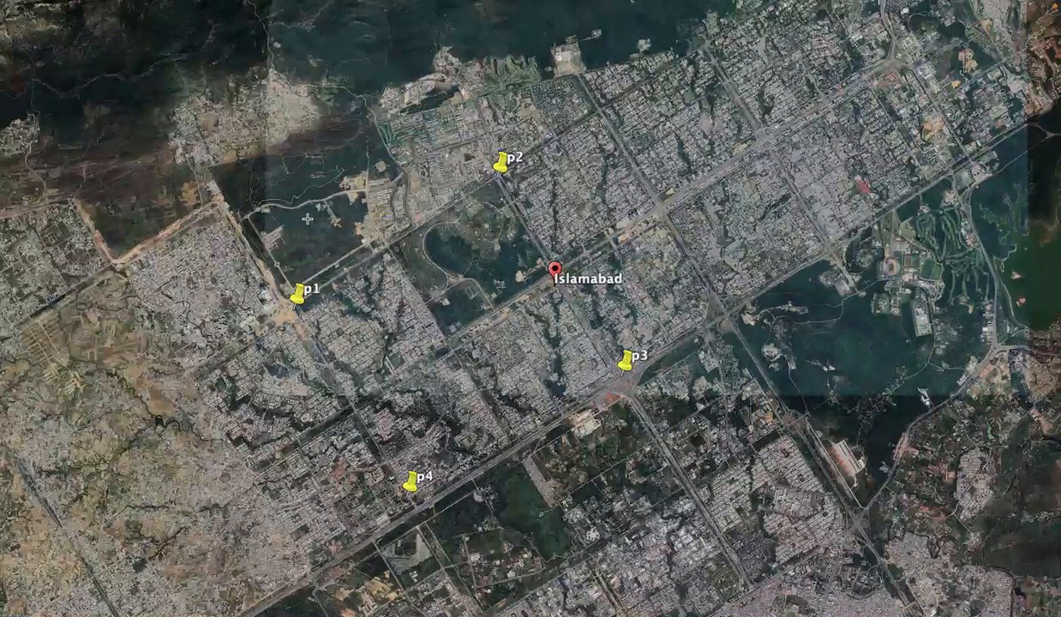
pyautogui.scroll(1, 467, 328)
pyautogui.scroll(10, 466, 328)
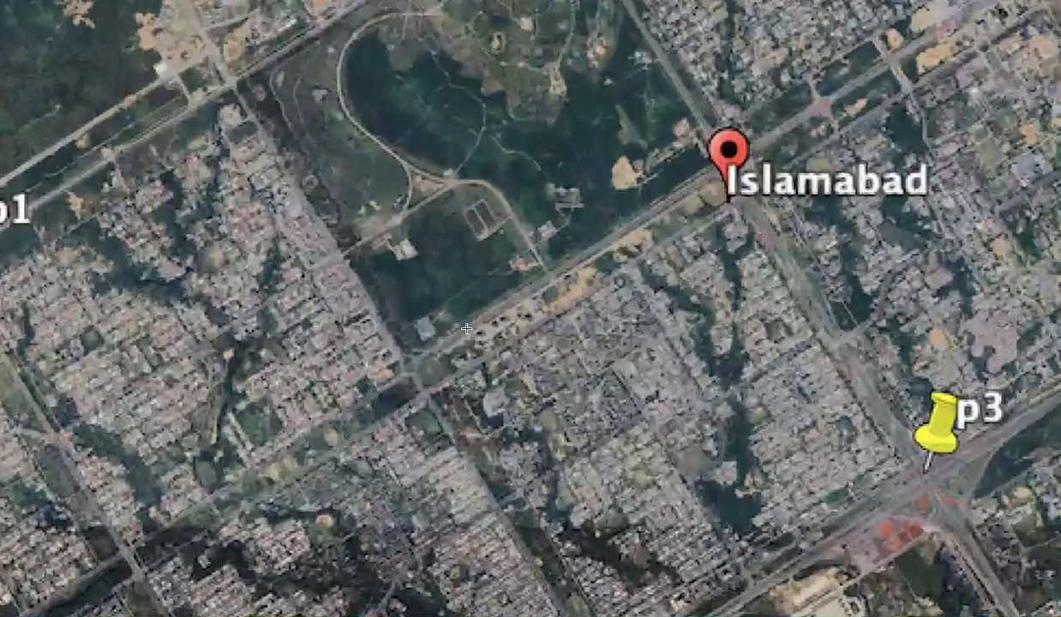
pyautogui.scroll(6, 327, 374)
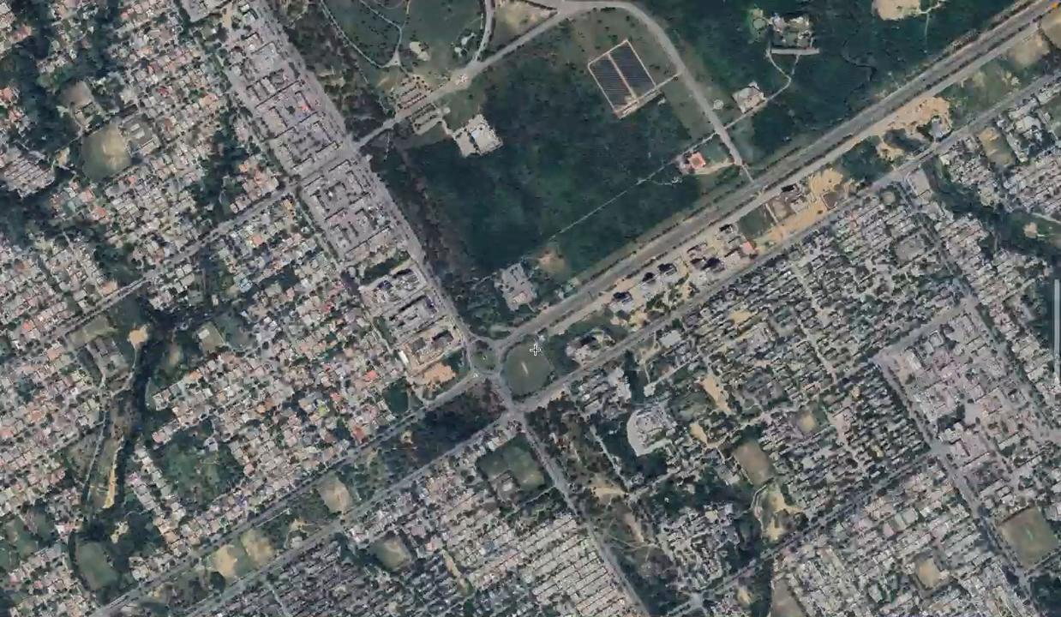
pyautogui.scroll(4, 534, 350)
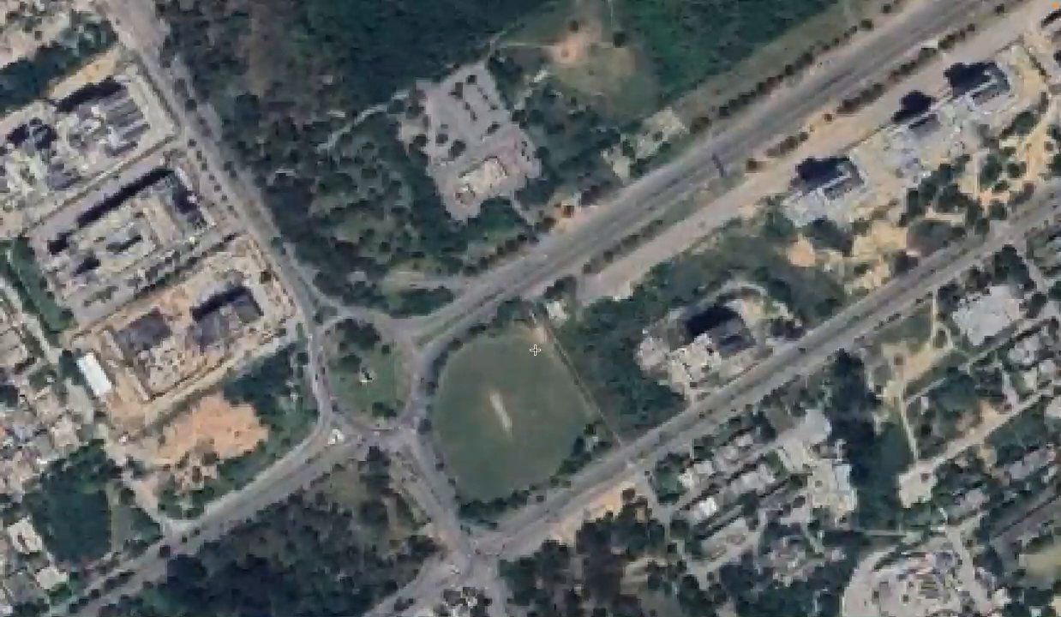
pyautogui.scroll(5, 386, 330)
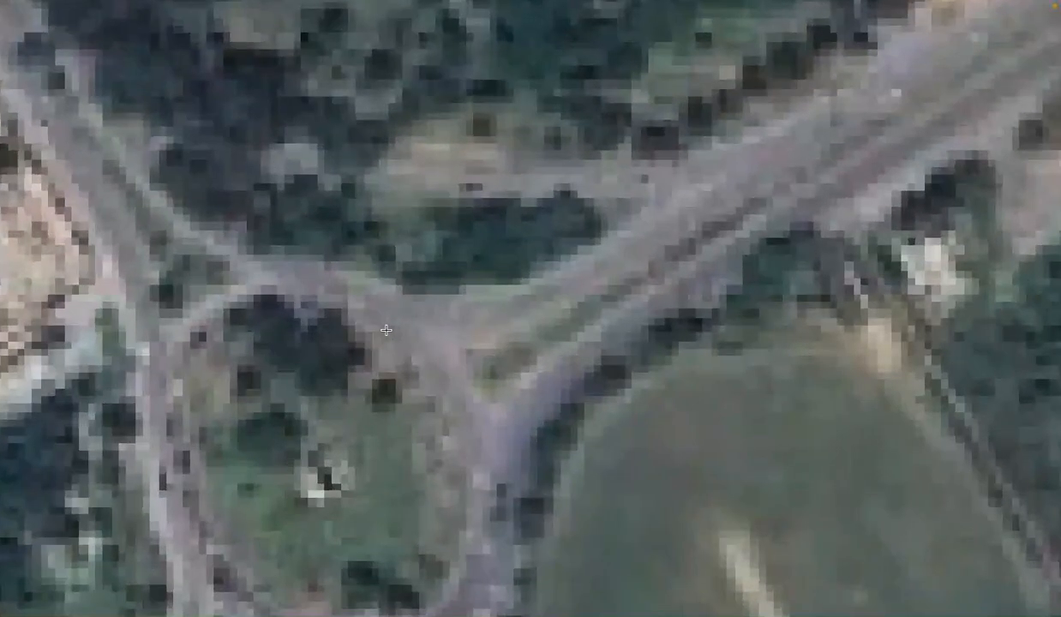
pyautogui.scroll(-4, 385, 330)
pyautogui.scroll(-5, 386, 330)
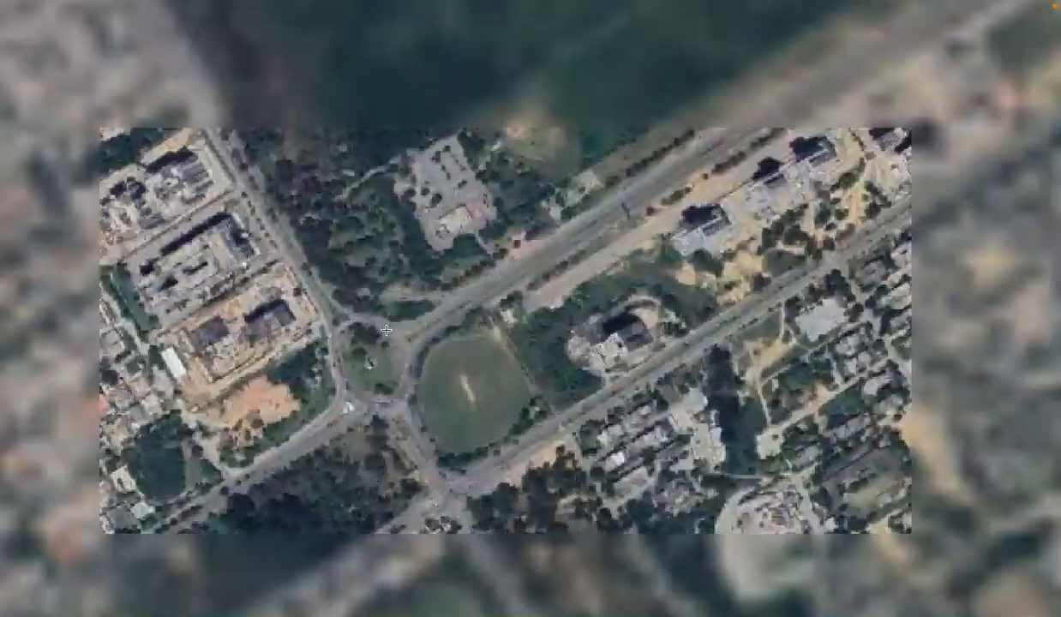
pyautogui.scroll(-3, 385, 330)
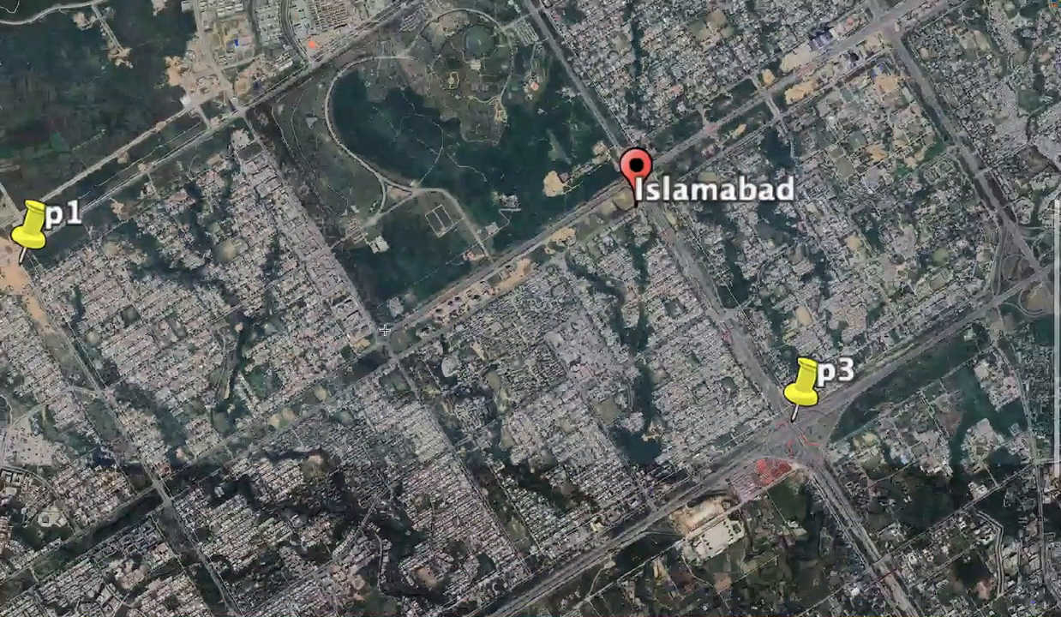
pyautogui.scroll(-2, 353, 354)
pyautogui.scroll(-2, 353, 354)
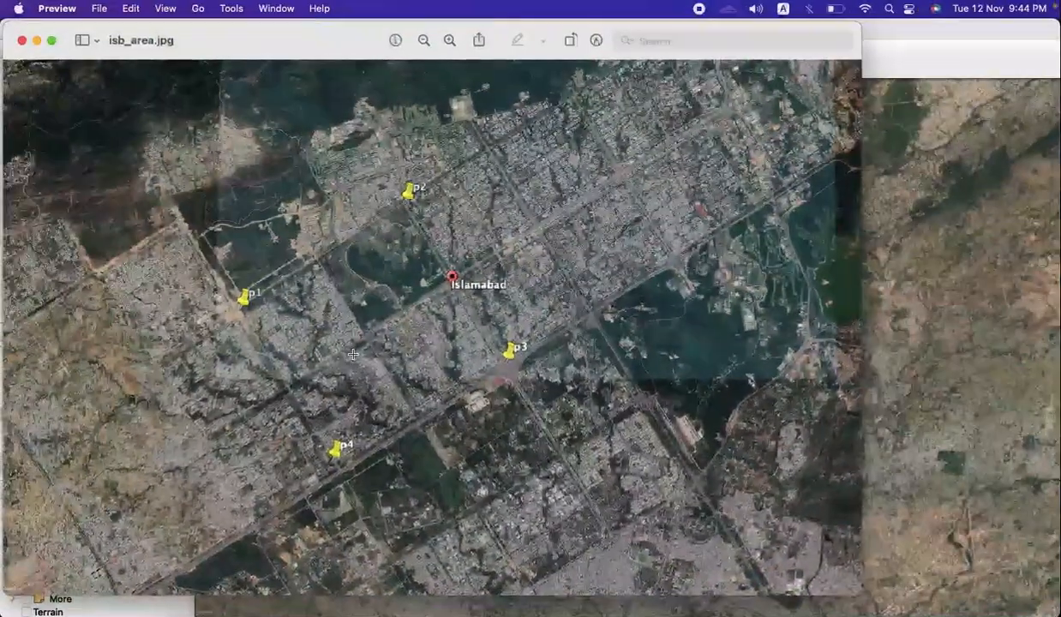
pyautogui.click(22, 41)
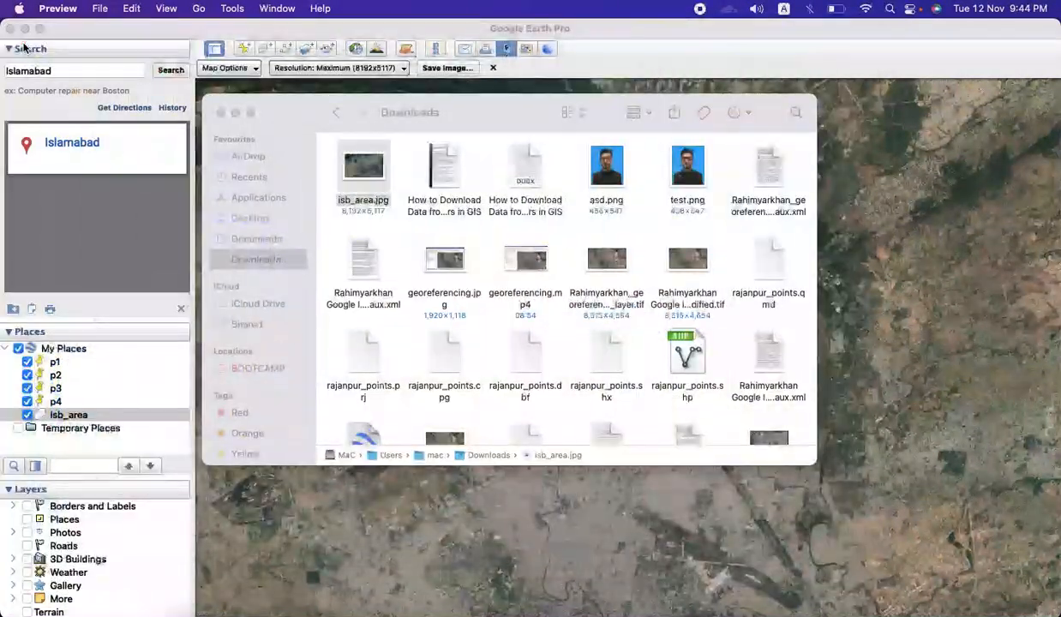
# - Return to Google Earth Pro and save the My Places folder as a KMZ file named points_poly in Downloads
pyautogui.click(90, 439)
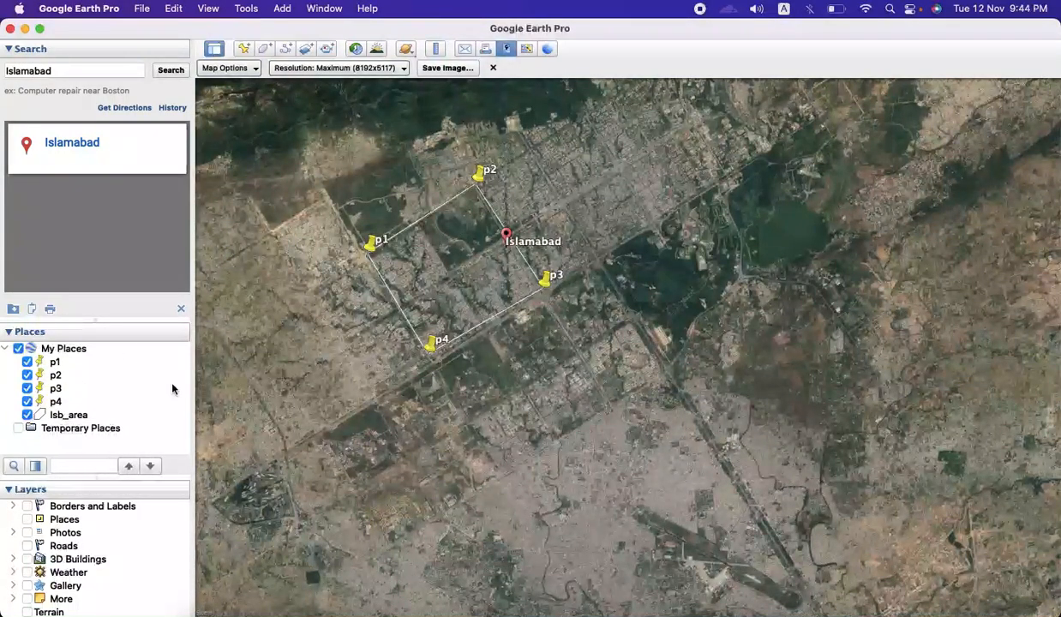
pyautogui.click(63, 349)
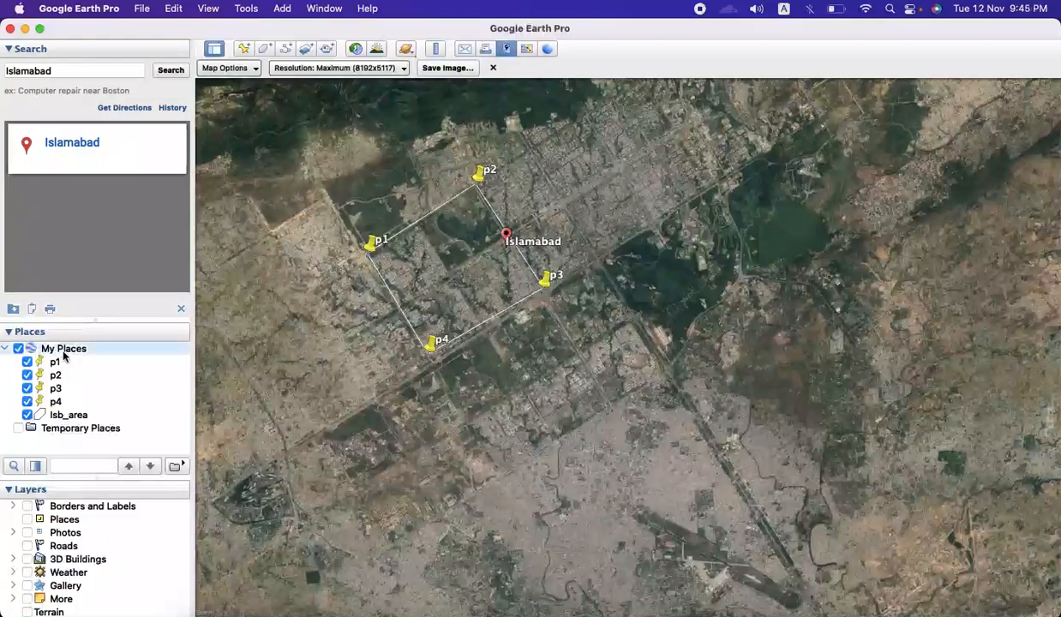
pyautogui.rightClick(64, 350)
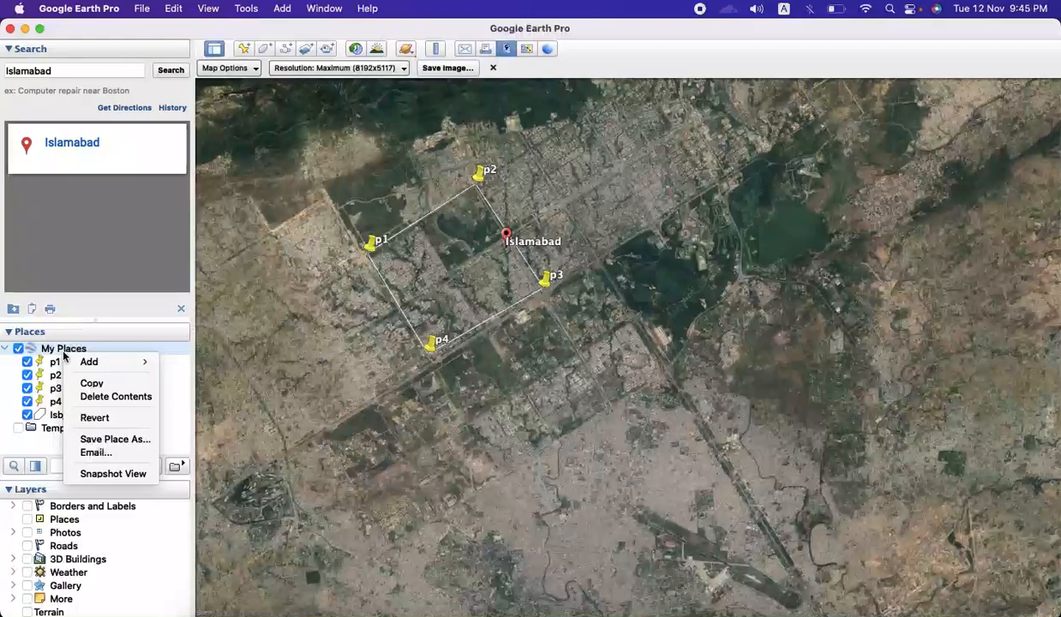
pyautogui.moveTo(105, 361)
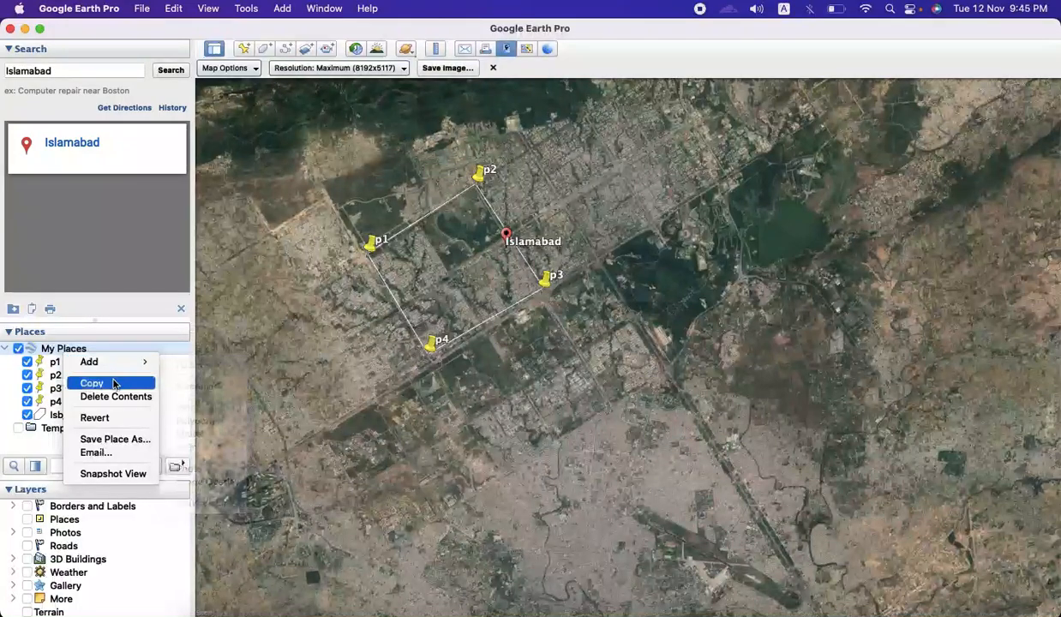
pyautogui.click(126, 445)
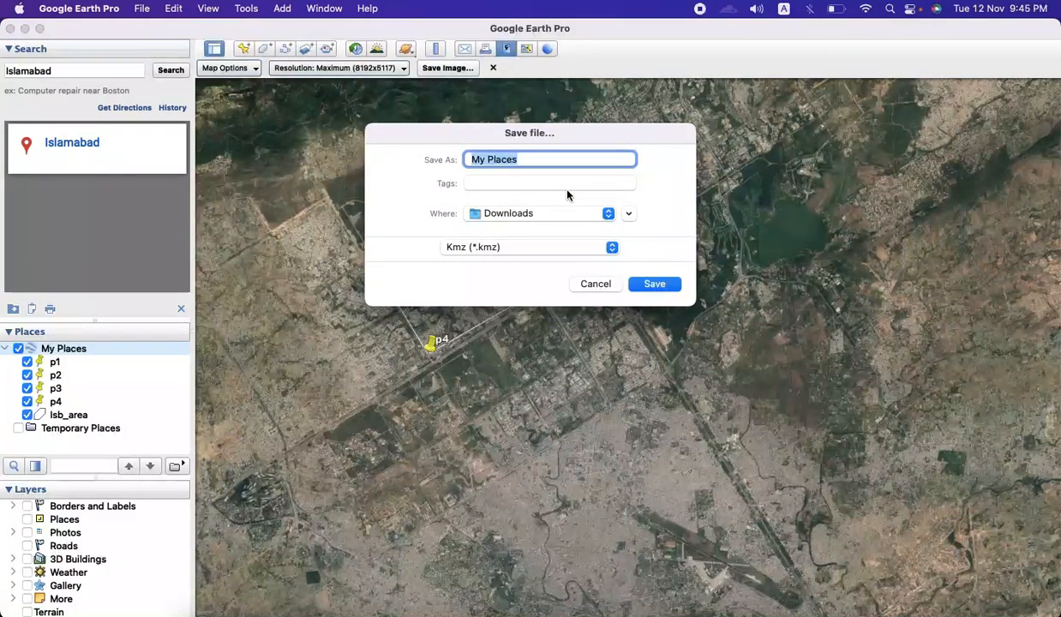
pyautogui.click(541, 159)
pyautogui.press('BackSpace')
pyautogui.press('BackSpace')
pyautogui.press('BackSpace')
pyautogui.press('BackSpace')
pyautogui.press('BackSpace')
pyautogui.press('BackSpace')
pyautogui.press('BackSpace')
pyautogui.press('BackSpace')
pyautogui.write('points_poly')
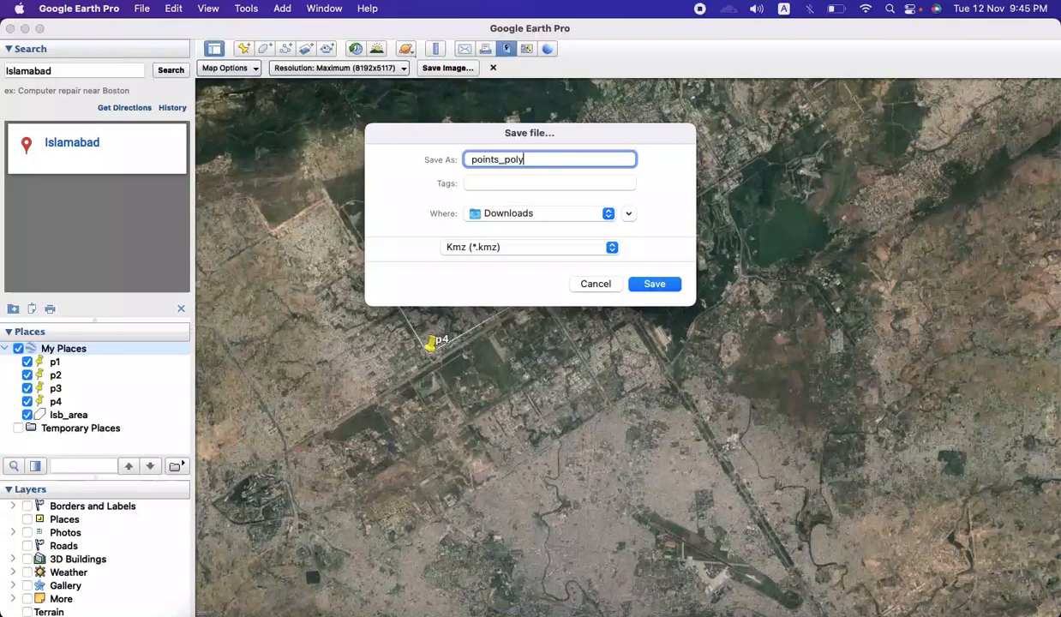
pyautogui.press('Return')
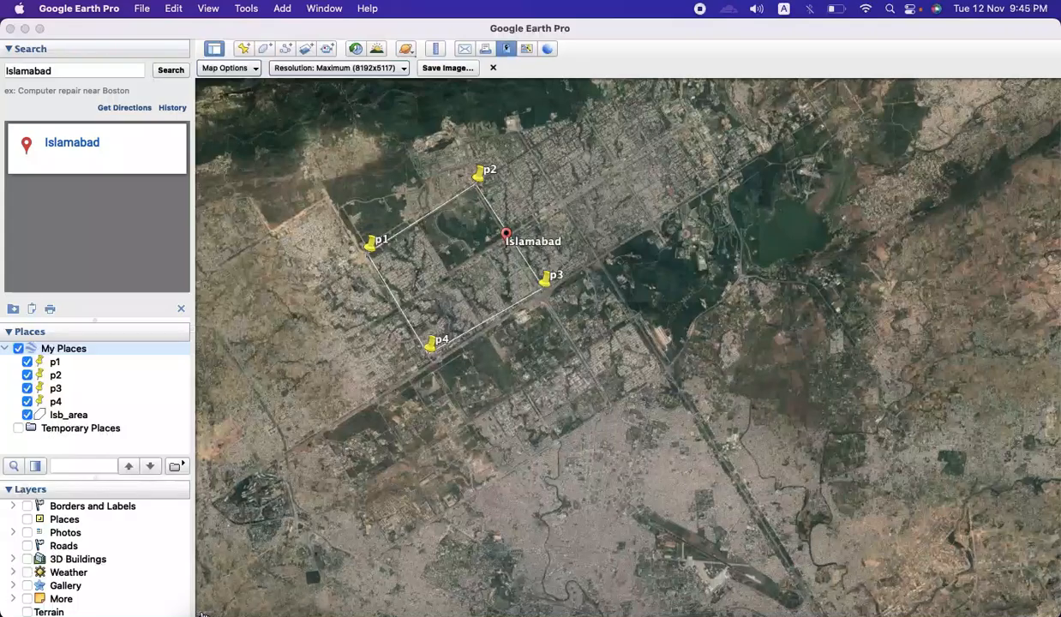
pyautogui.moveTo(199, 610)
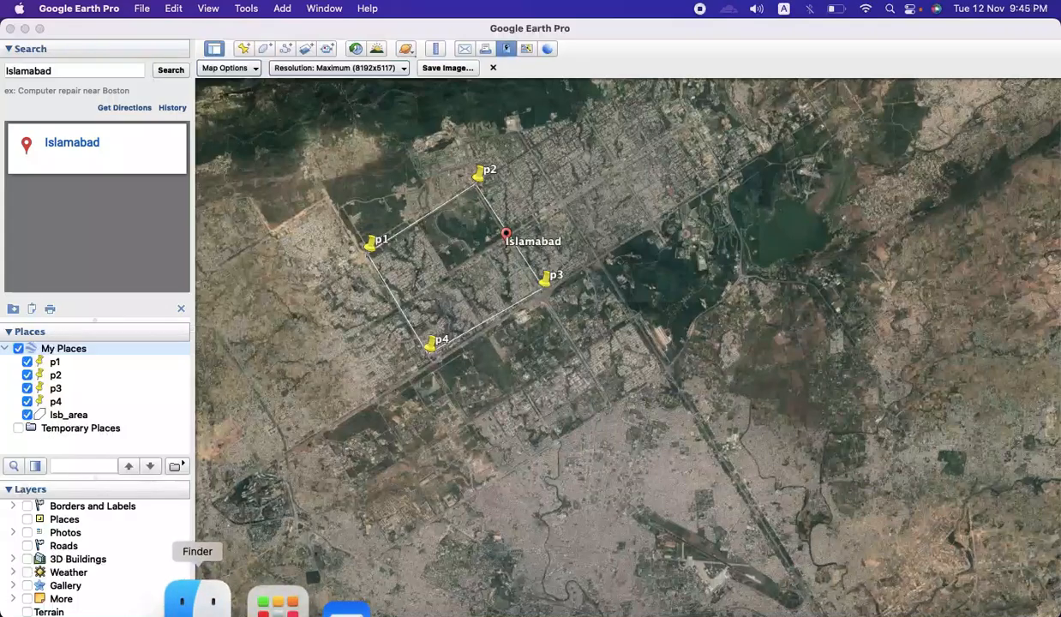
pyautogui.click(221, 604)
pyautogui.click(540, 422)
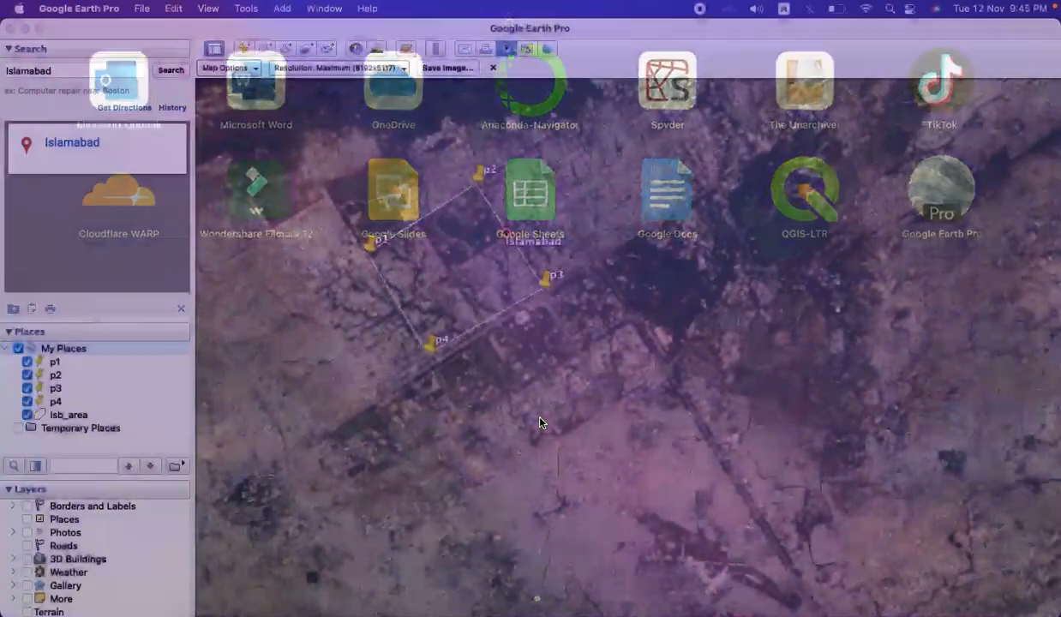
# - Switch to QGIS-LTR, launching it from the applications overview, and dismiss its update notifications
pyautogui.click(237, 604)
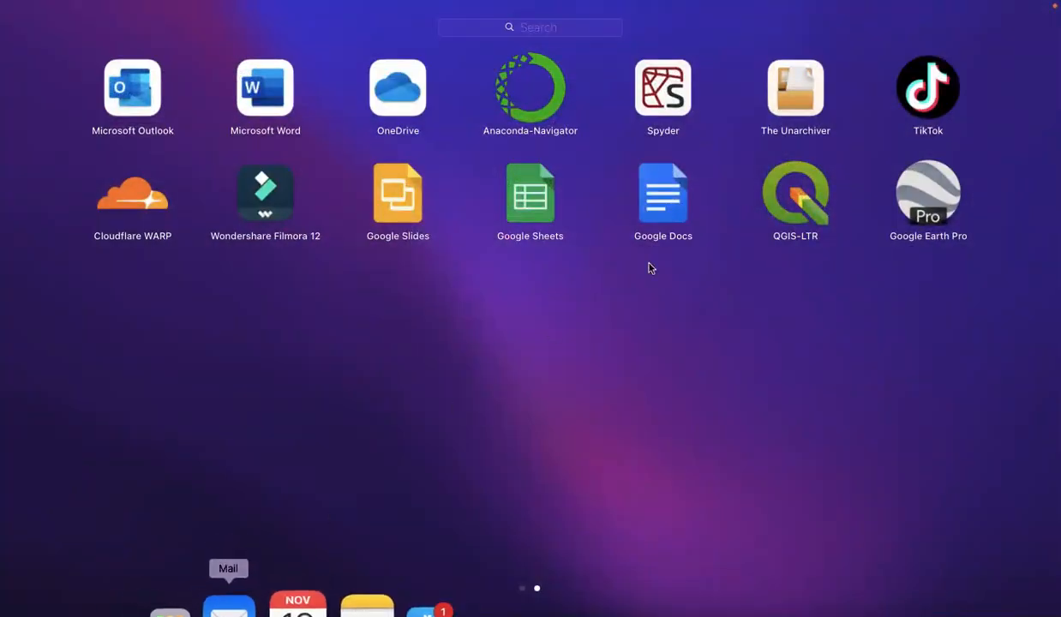
pyautogui.click(790, 209)
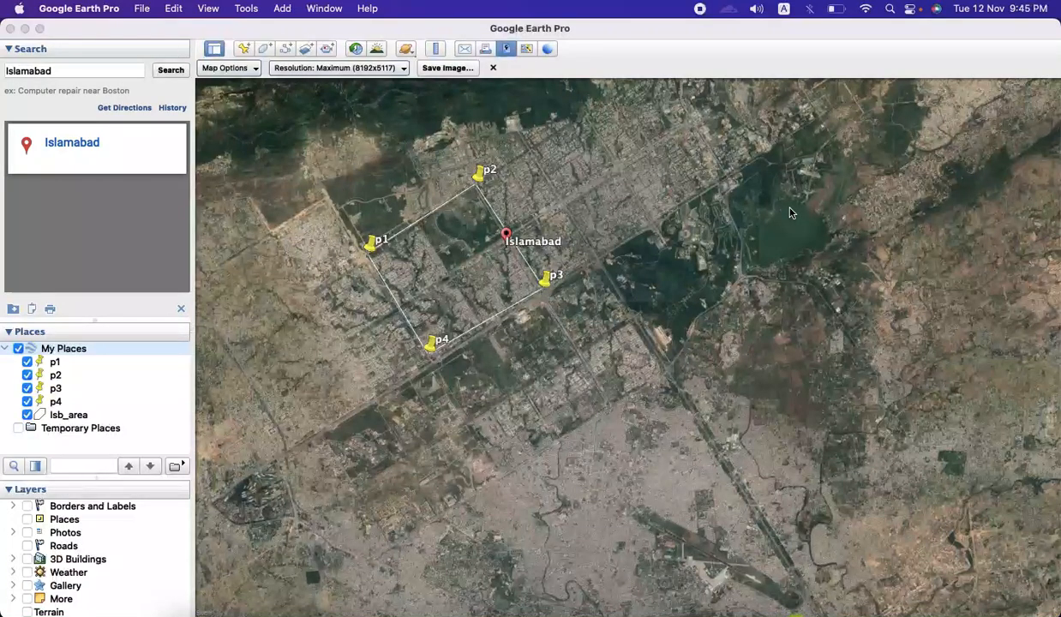
pyautogui.press('super+Tab')
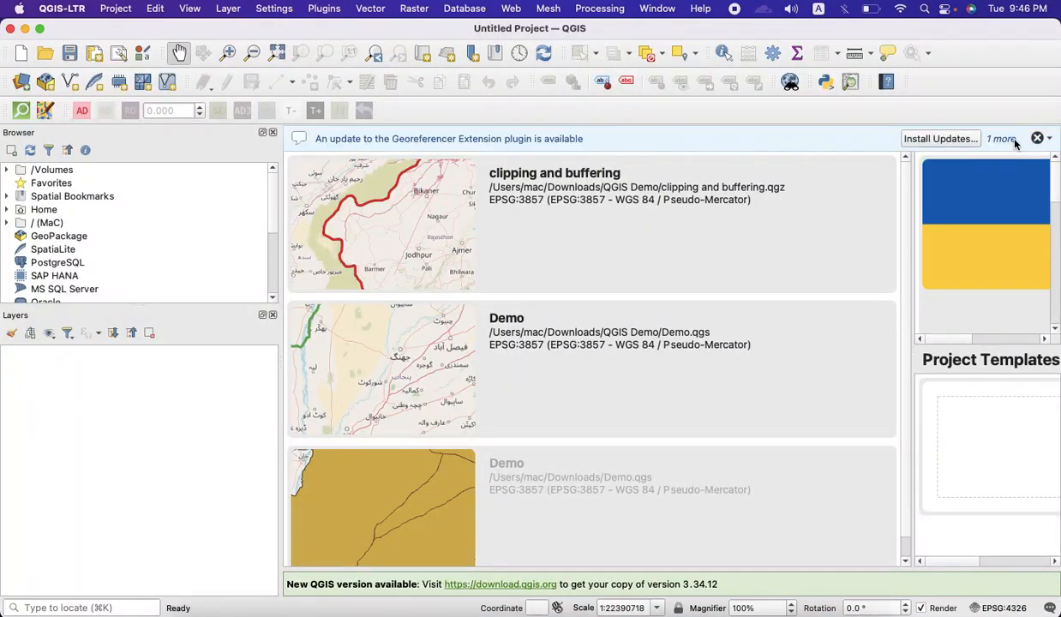
pyautogui.click(1036, 140)
pyautogui.click(1036, 140)
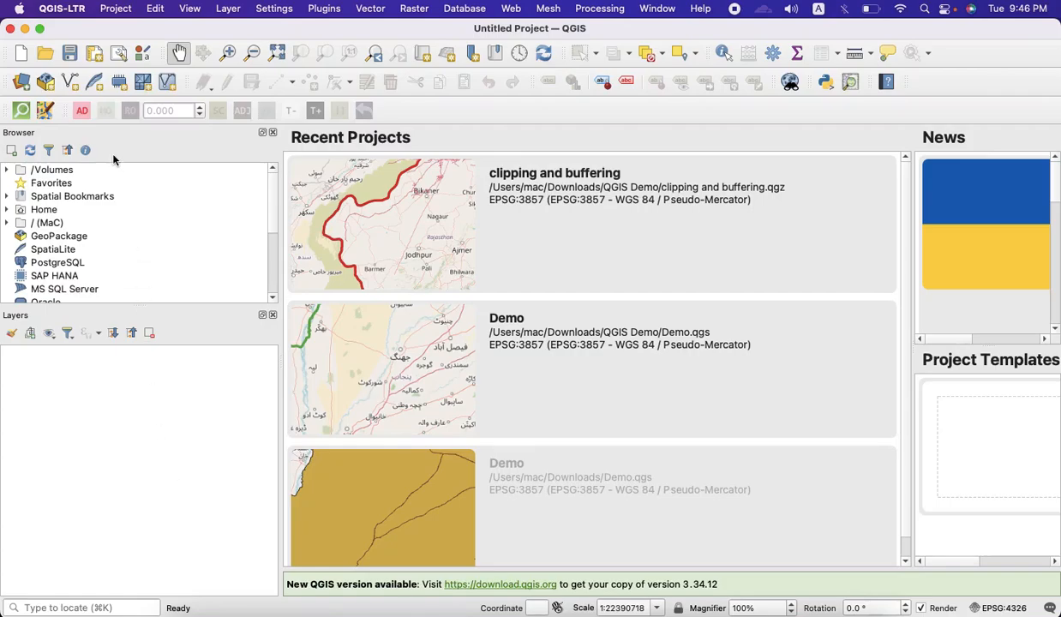
# - Add isb_area.jpg from the Downloads folder to the project as a raster layer
pyautogui.click(22, 81)
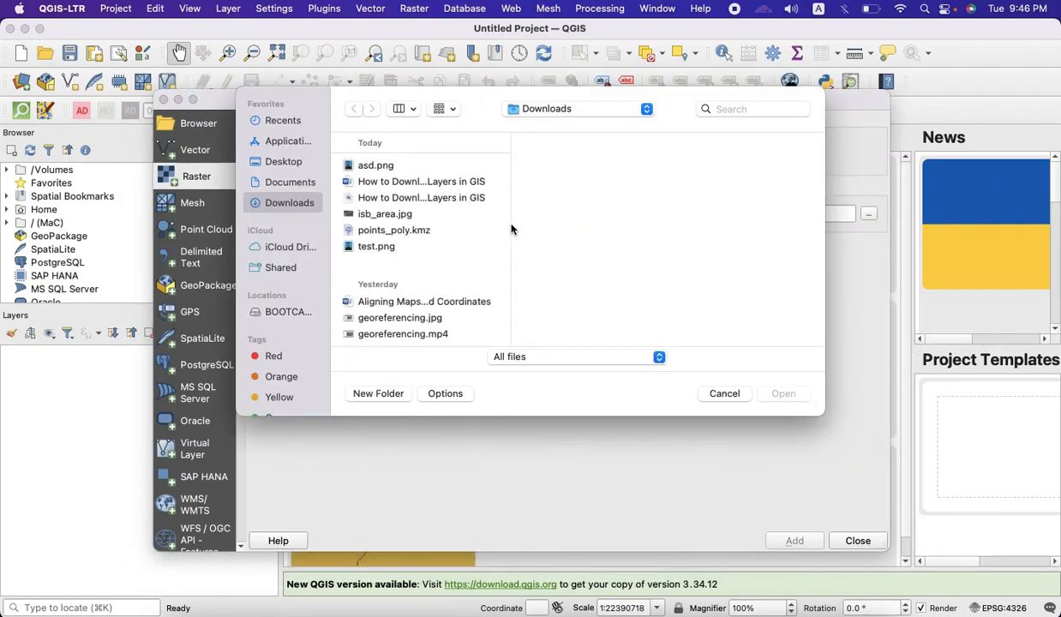
pyautogui.click(392, 215)
pyautogui.click(781, 394)
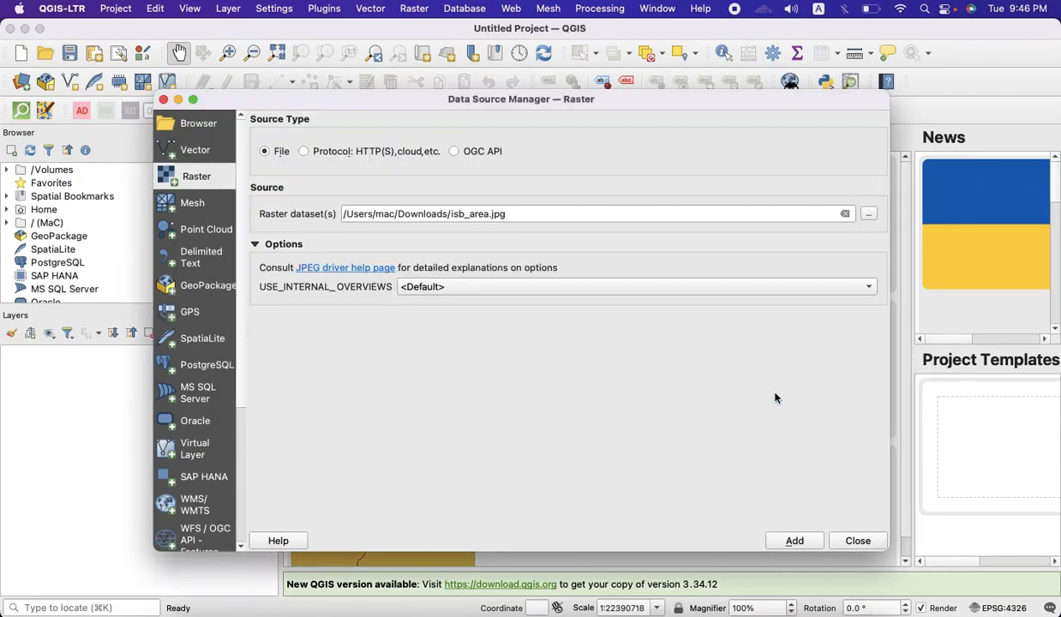
pyautogui.click(794, 541)
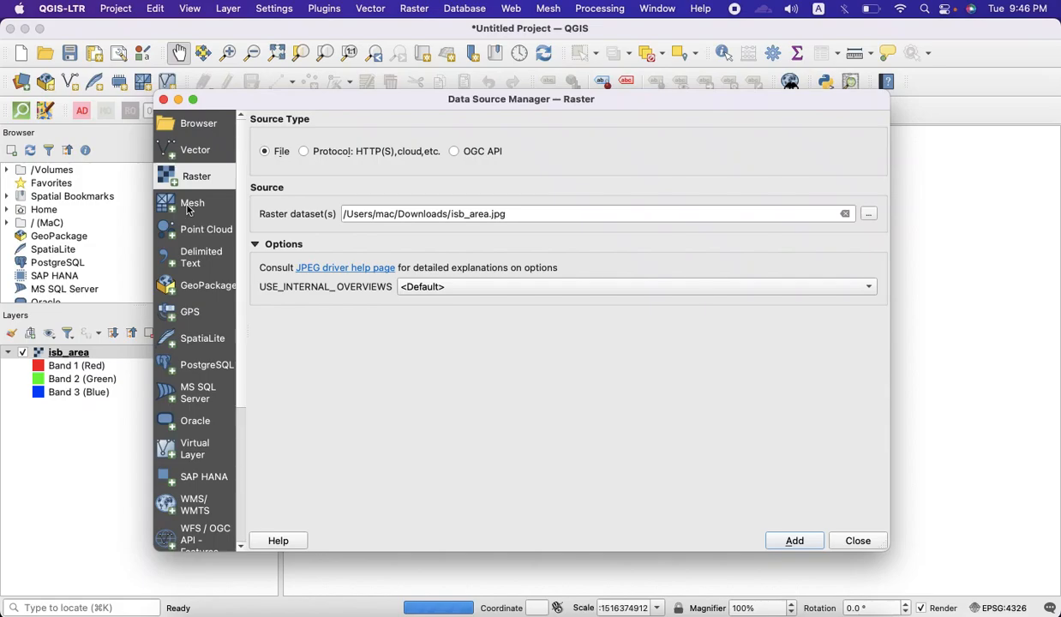
# - Add both My Places layers, points and polygon, from points_poly.kmz in Downloads as vector layers and close the Data Source Manager
pyautogui.click(197, 152)
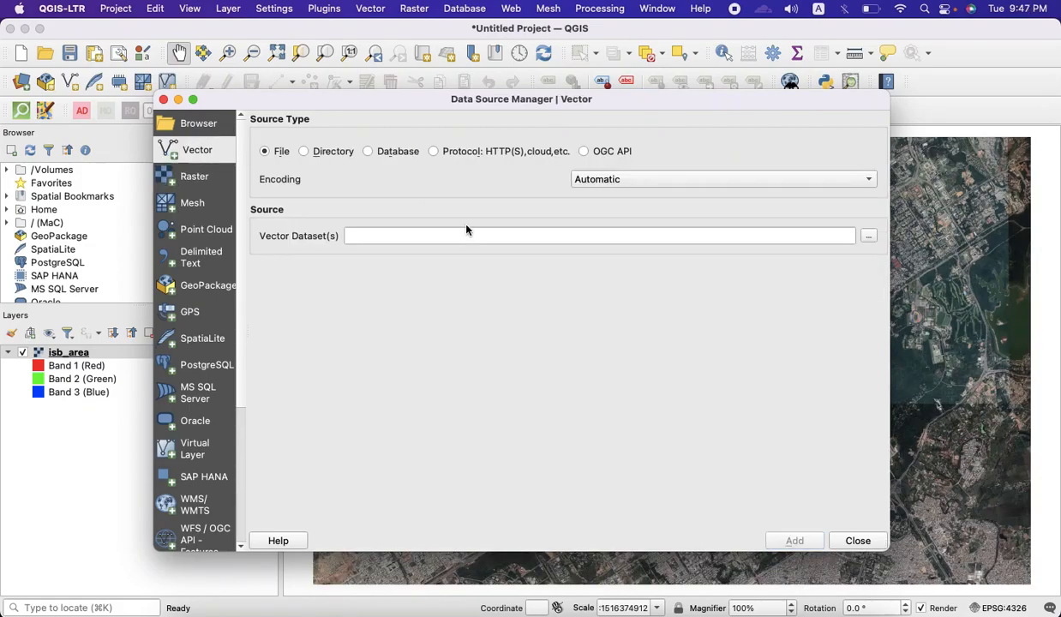
pyautogui.click(868, 237)
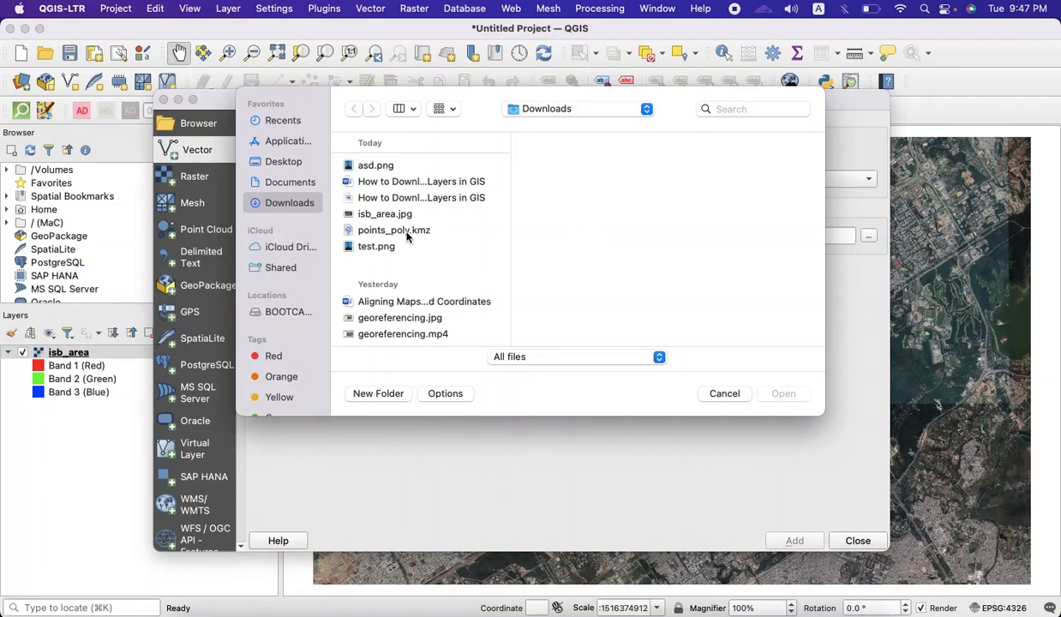
pyautogui.click(396, 230)
pyautogui.click(782, 395)
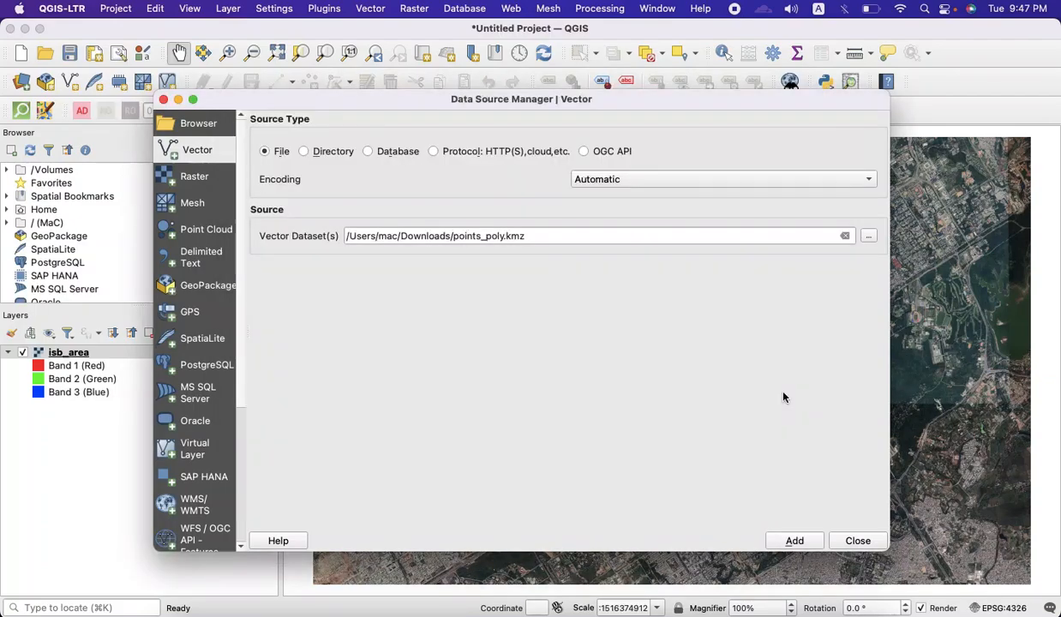
pyautogui.click(794, 541)
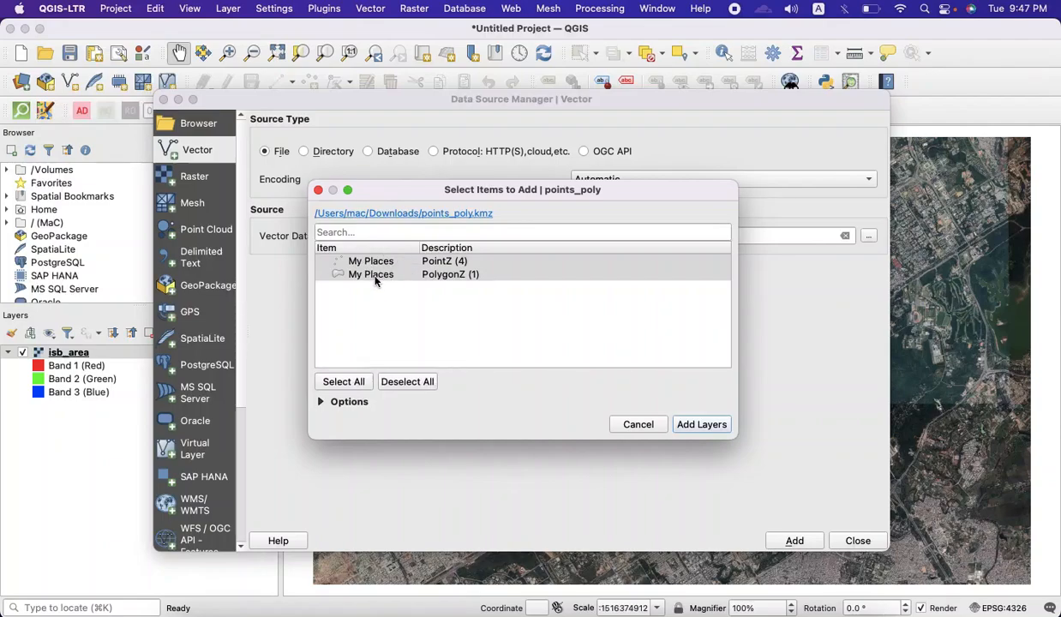
pyautogui.click(701, 424)
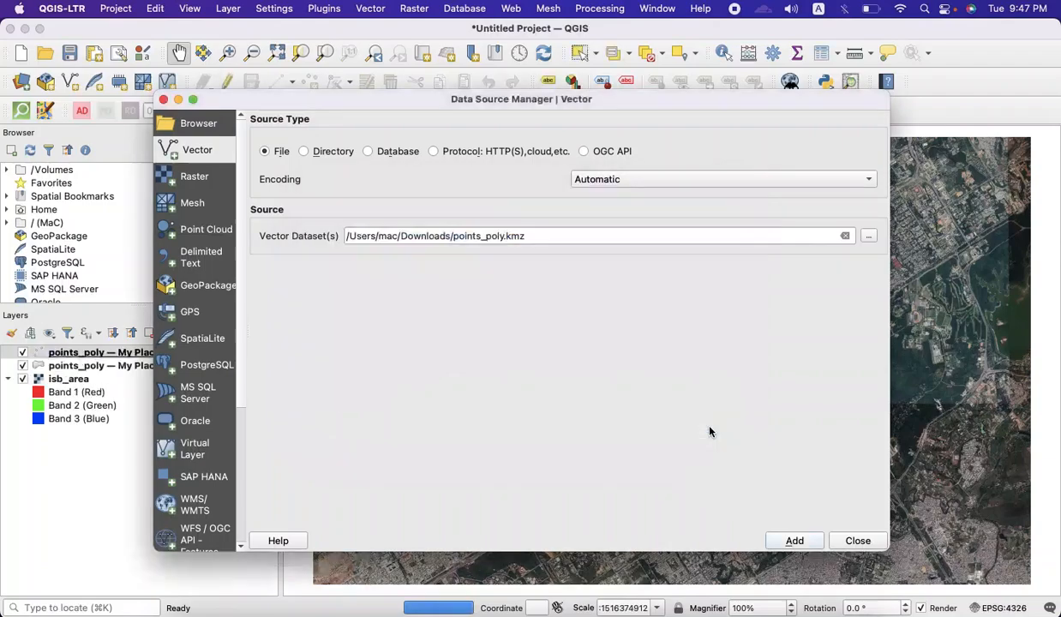
pyautogui.click(855, 541)
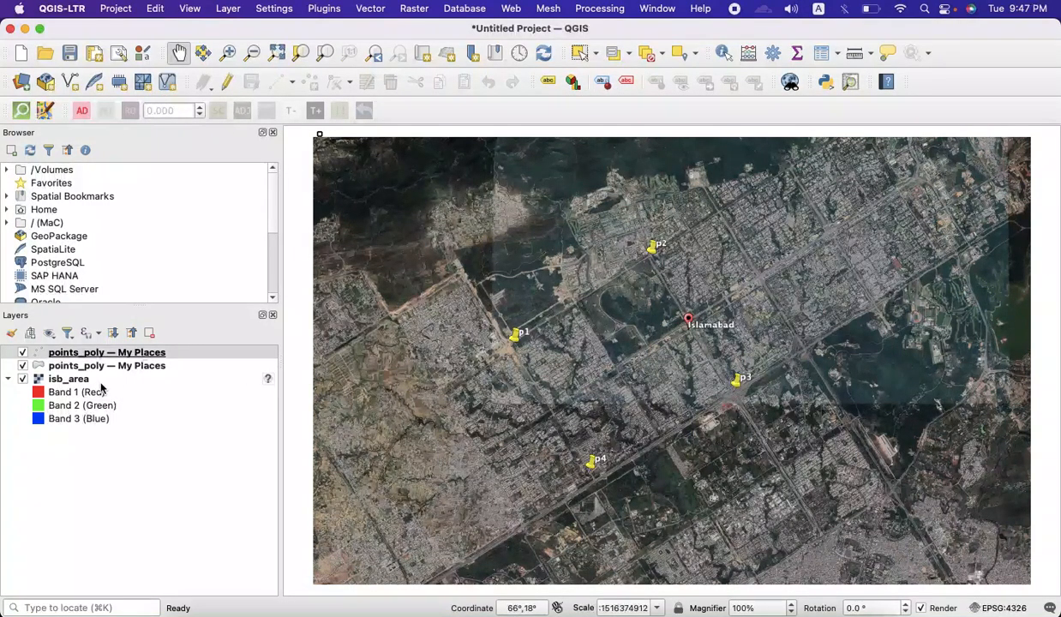
# - Zoom the map canvas to the points_poly point layer and make isb_area the active layer
pyautogui.click(158, 417)
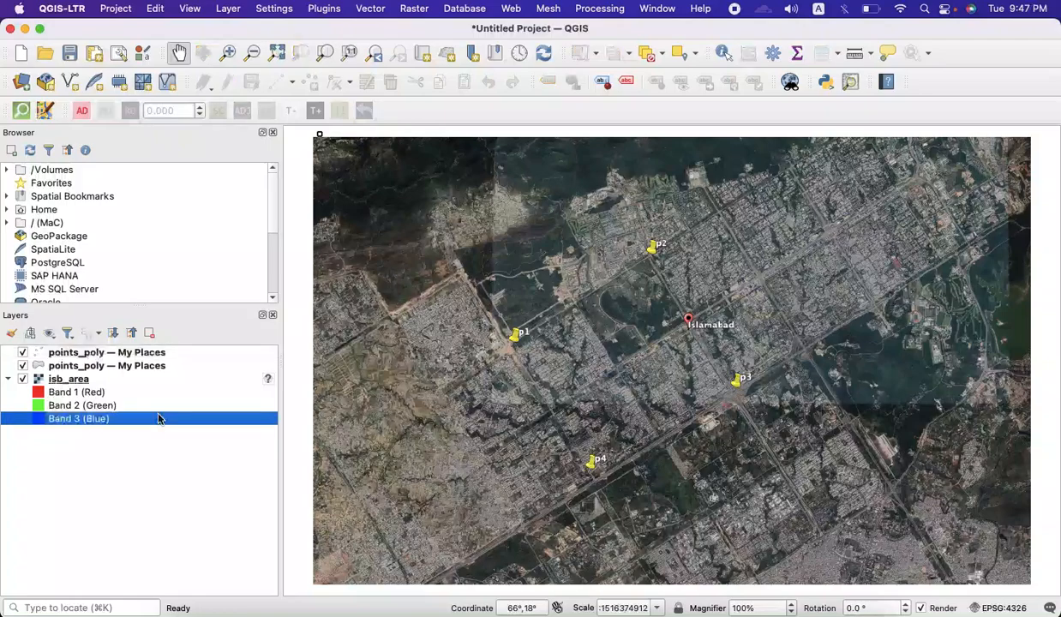
pyautogui.click(125, 352)
pyautogui.rightClick(128, 352)
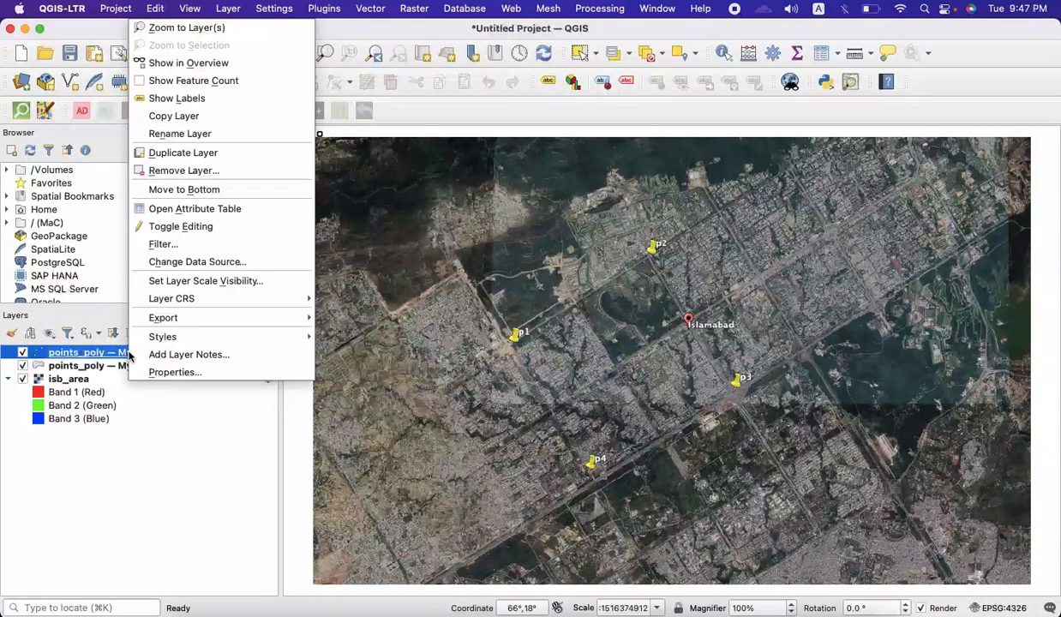
pyautogui.click(178, 355)
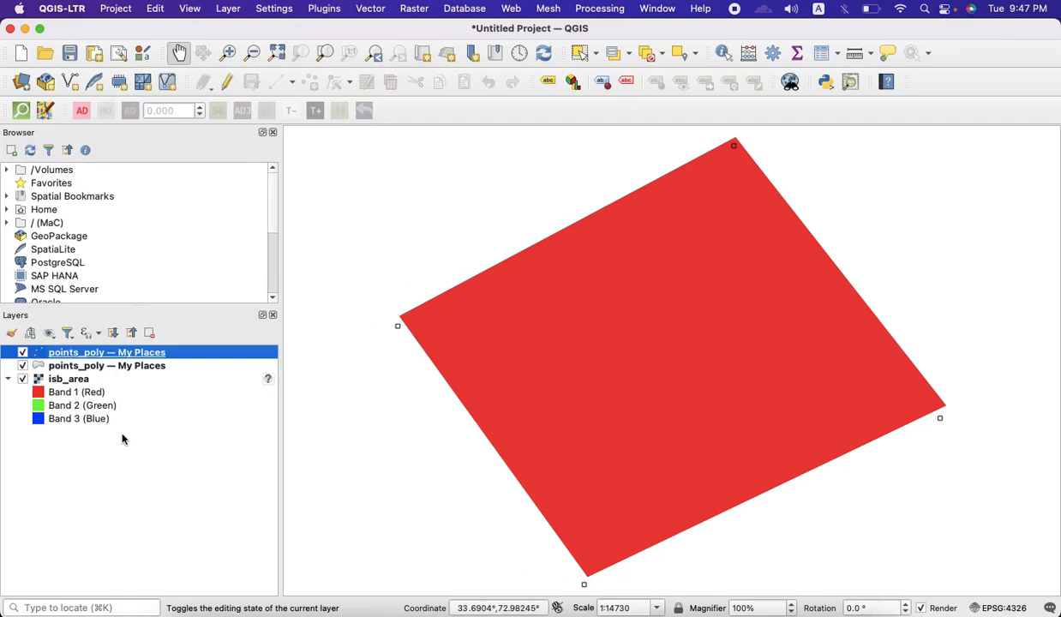
pyautogui.click(70, 384)
pyautogui.click(192, 510)
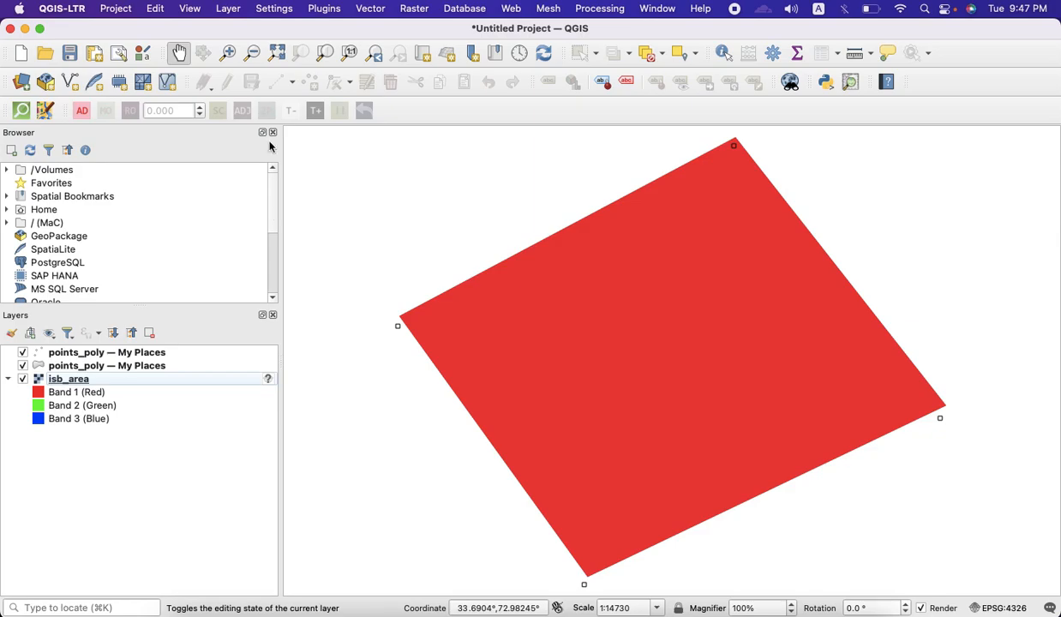
# - Open the Georeferencer and load isb_area.jpg from Downloads as the raster to georeference
pyautogui.click(230, 12)
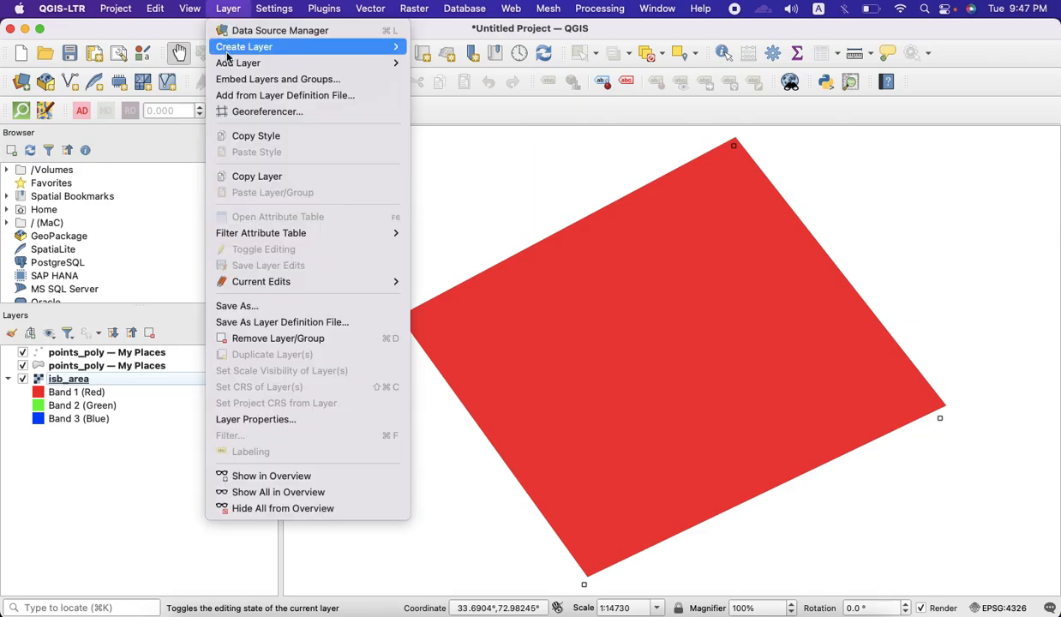
pyautogui.click(251, 114)
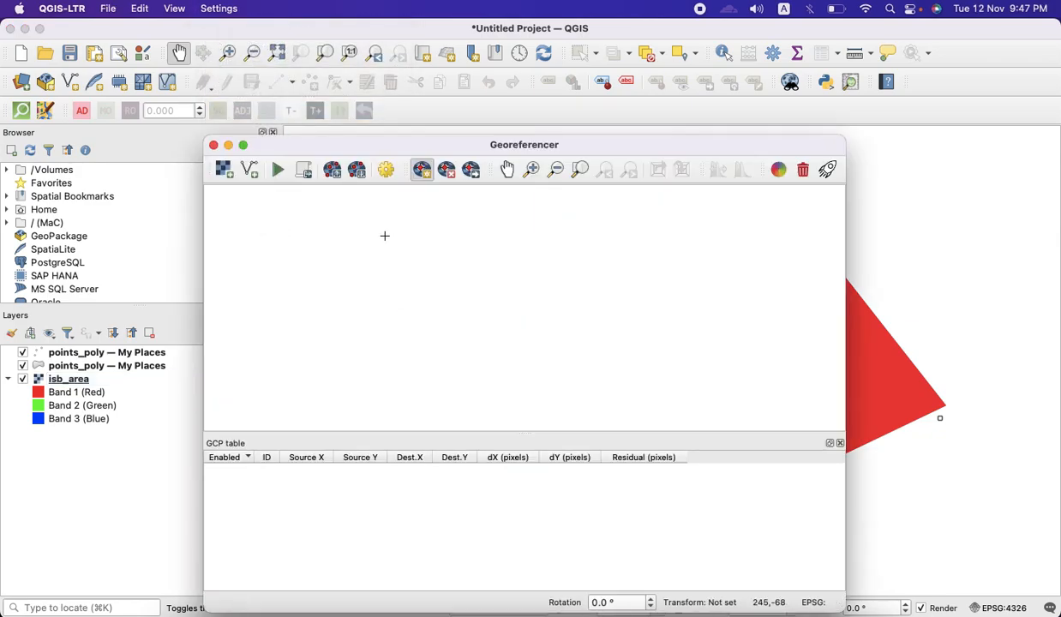
pyautogui.click(223, 171)
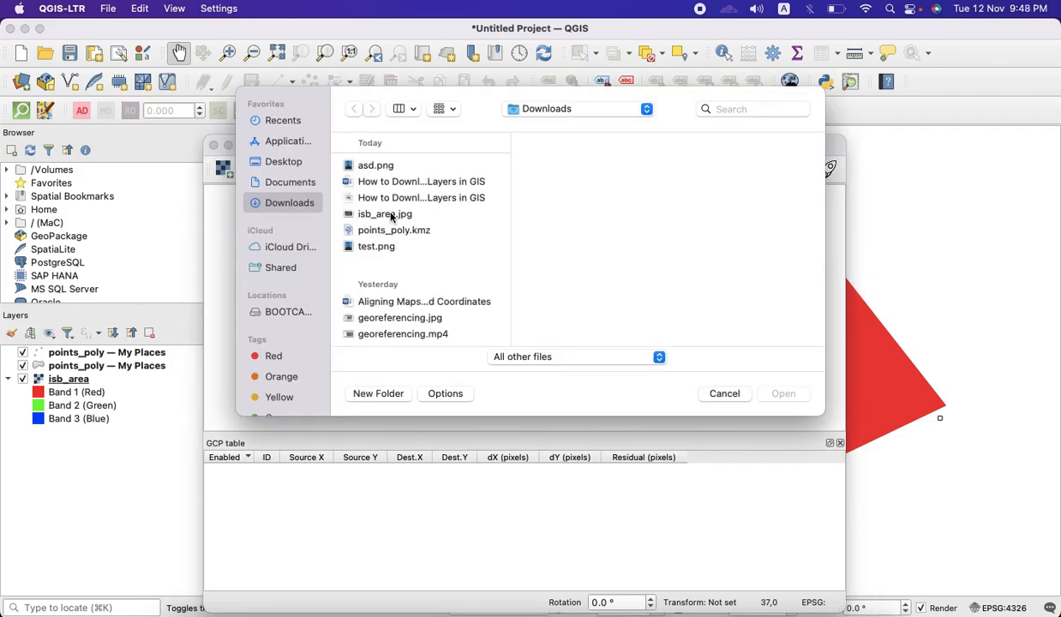
pyautogui.click(391, 215)
pyautogui.click(783, 394)
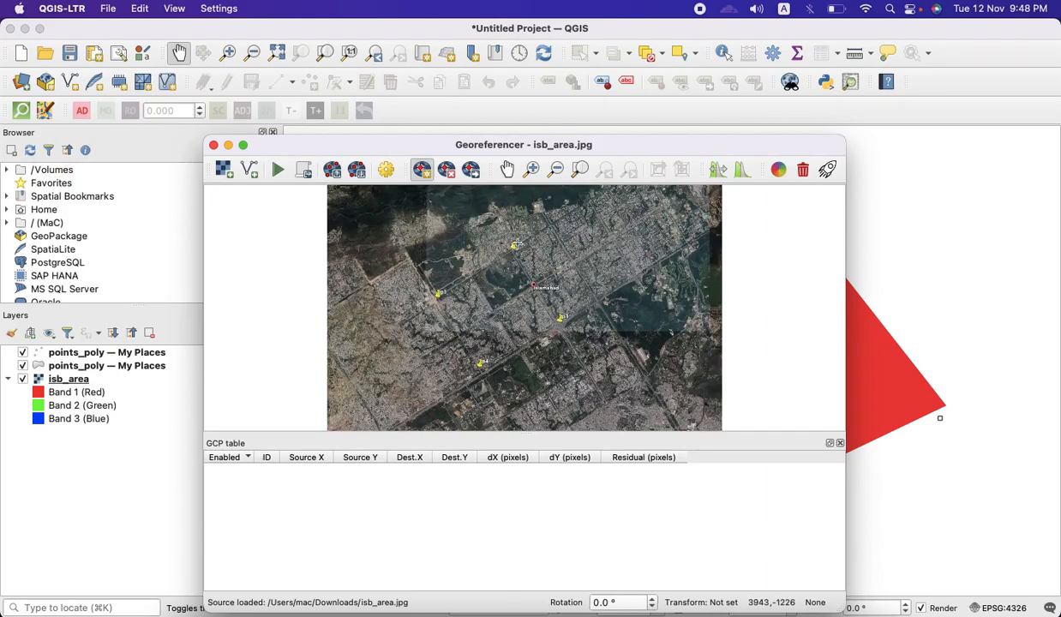
# - Add a control point at the tip of pin p1, matched to the westernmost point on the map canvas (about 72.992, 33.694)
pyautogui.click(530, 169)
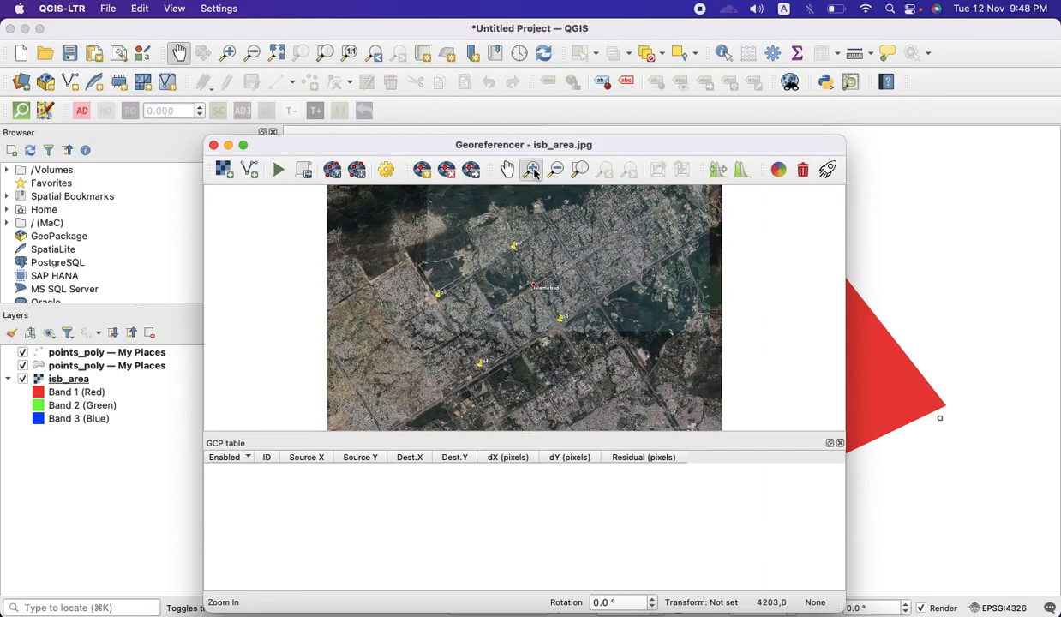
pyautogui.click(438, 293)
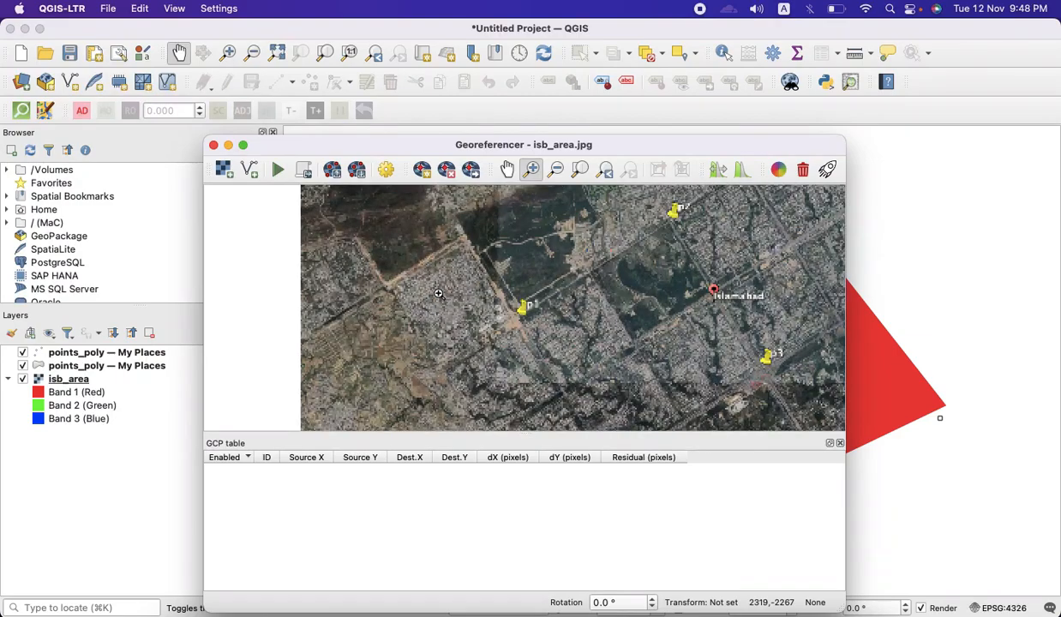
pyautogui.click(522, 315)
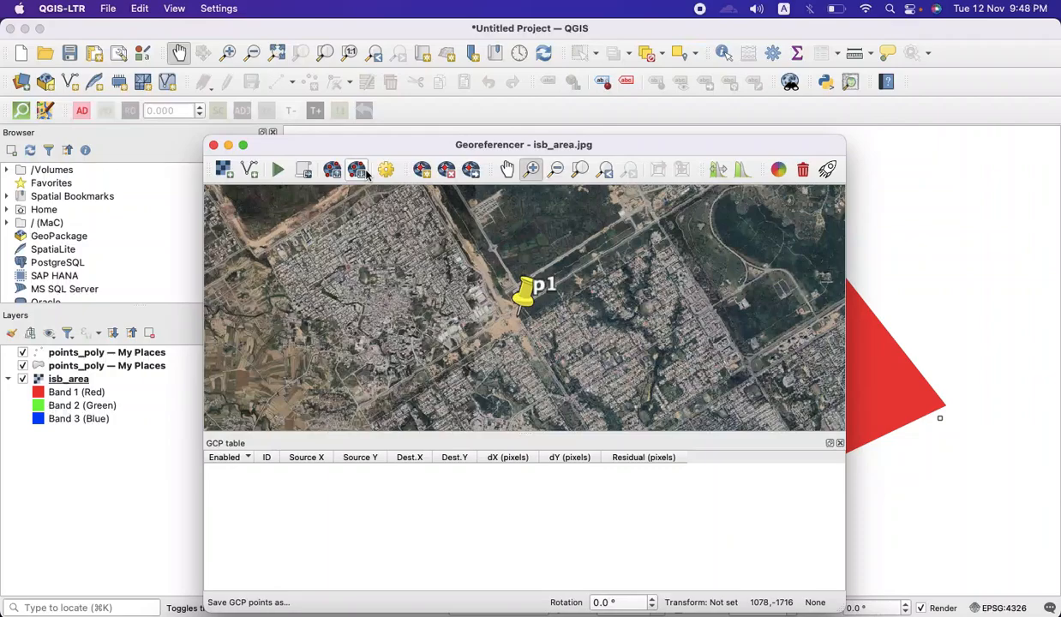
pyautogui.click(421, 171)
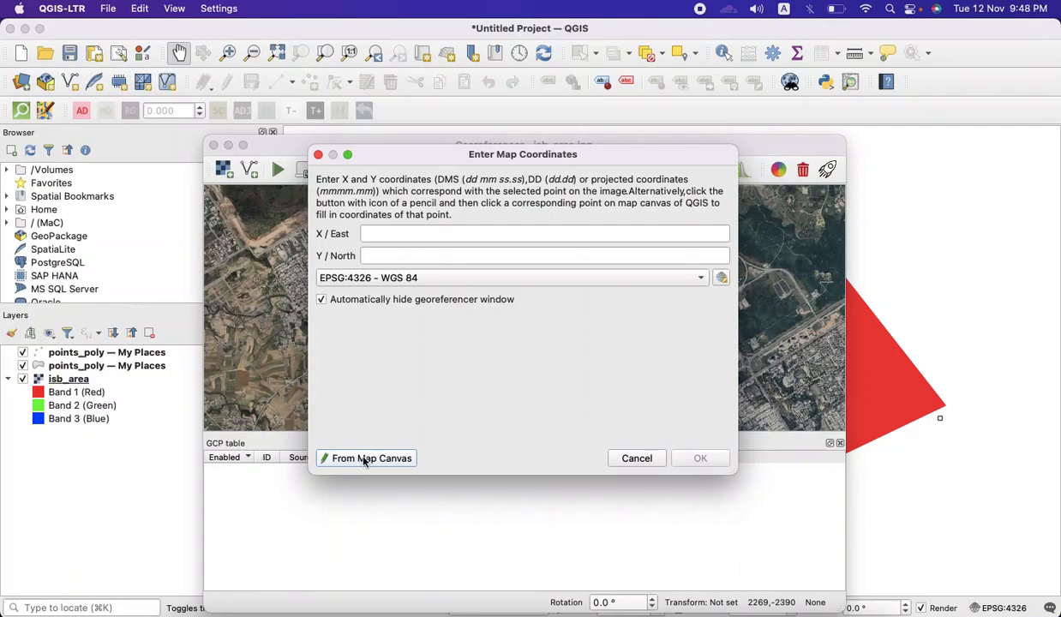
pyautogui.click(364, 460)
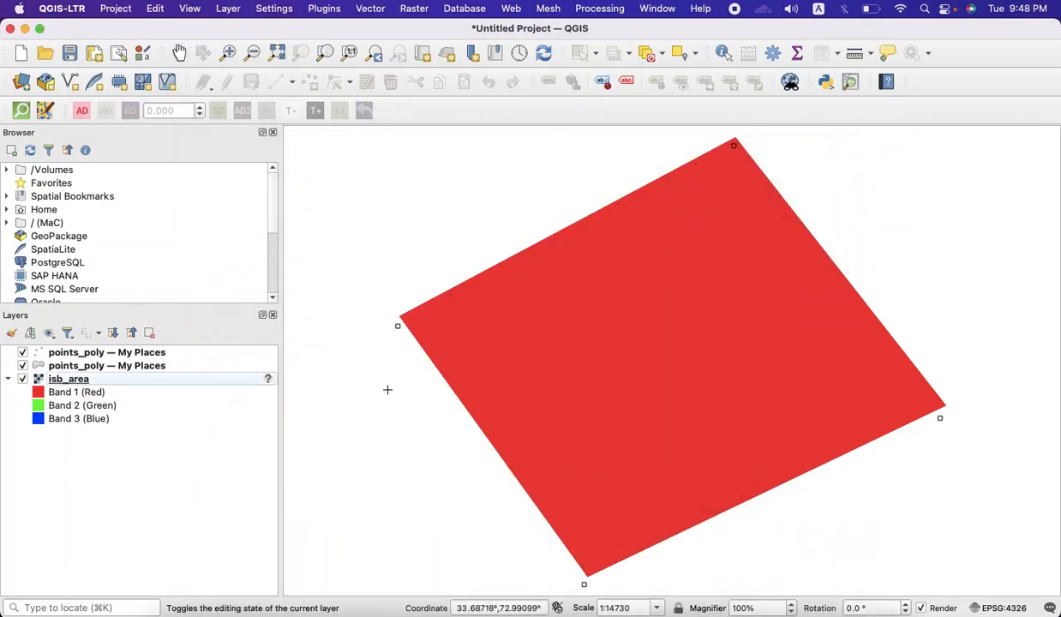
pyautogui.click(397, 326)
pyautogui.click(699, 458)
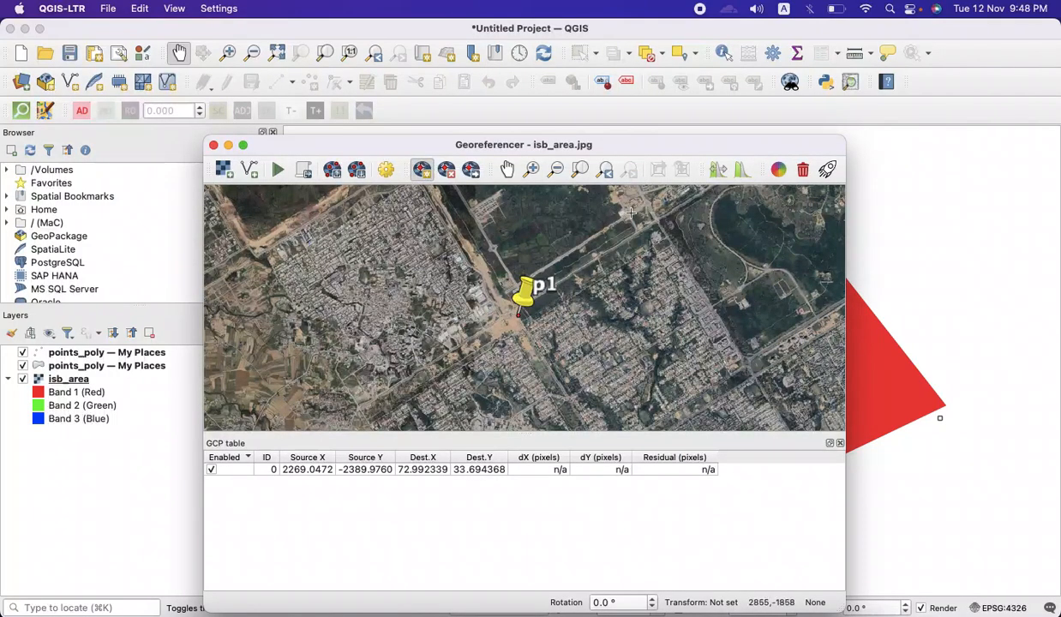
# - Add a control point at the tip of pin p2, matched to the northernmost point on the map canvas (about 73.027, 33.713)
pyautogui.click(555, 169)
pyautogui.click(664, 310)
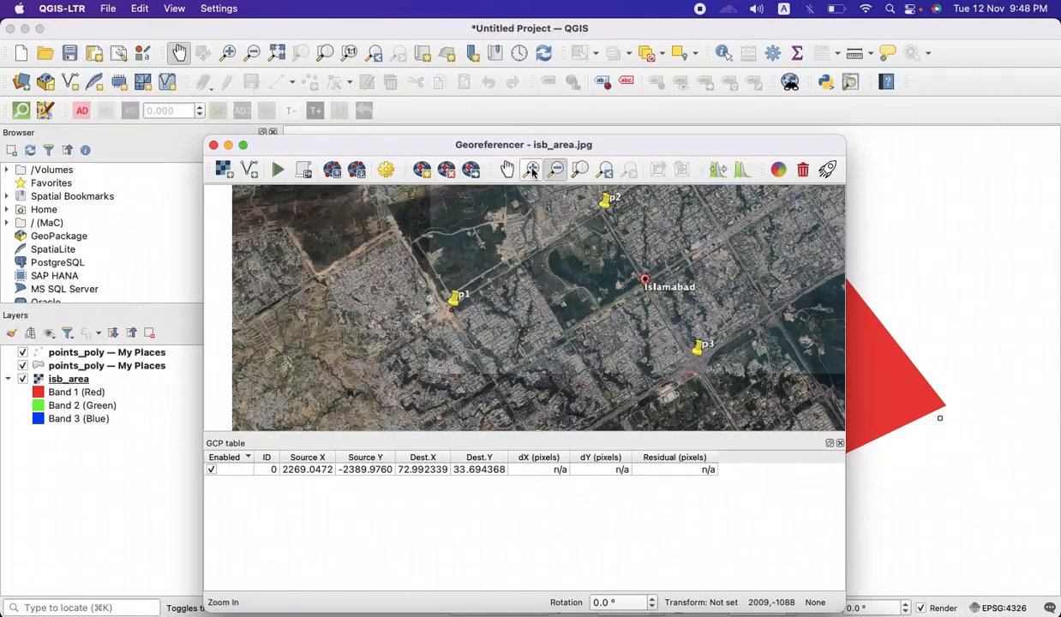
pyautogui.click(531, 169)
pyautogui.click(593, 197)
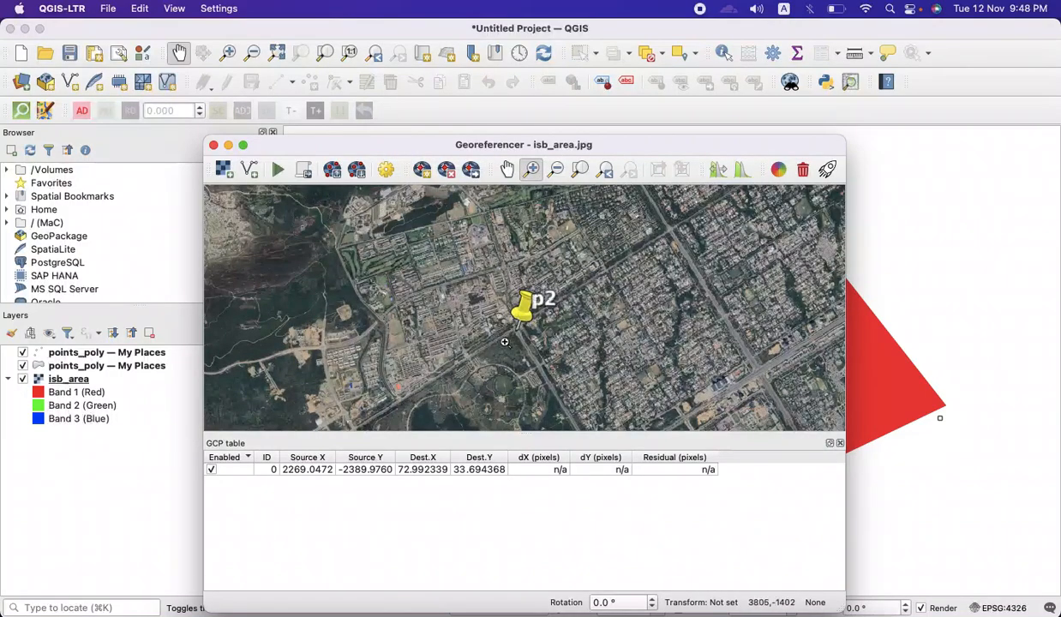
pyautogui.click(516, 331)
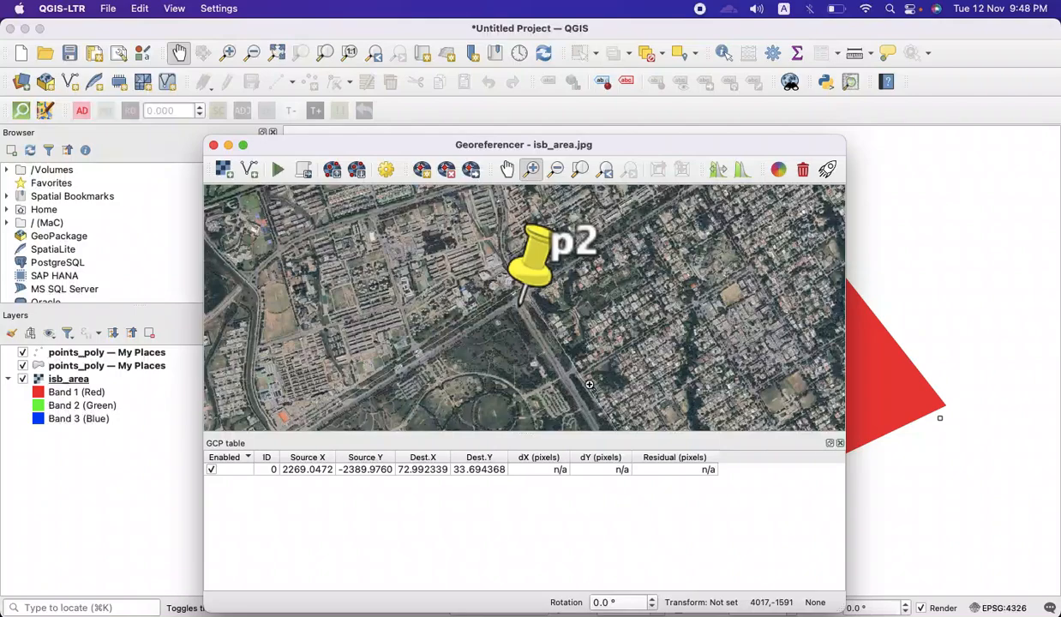
pyautogui.click(423, 170)
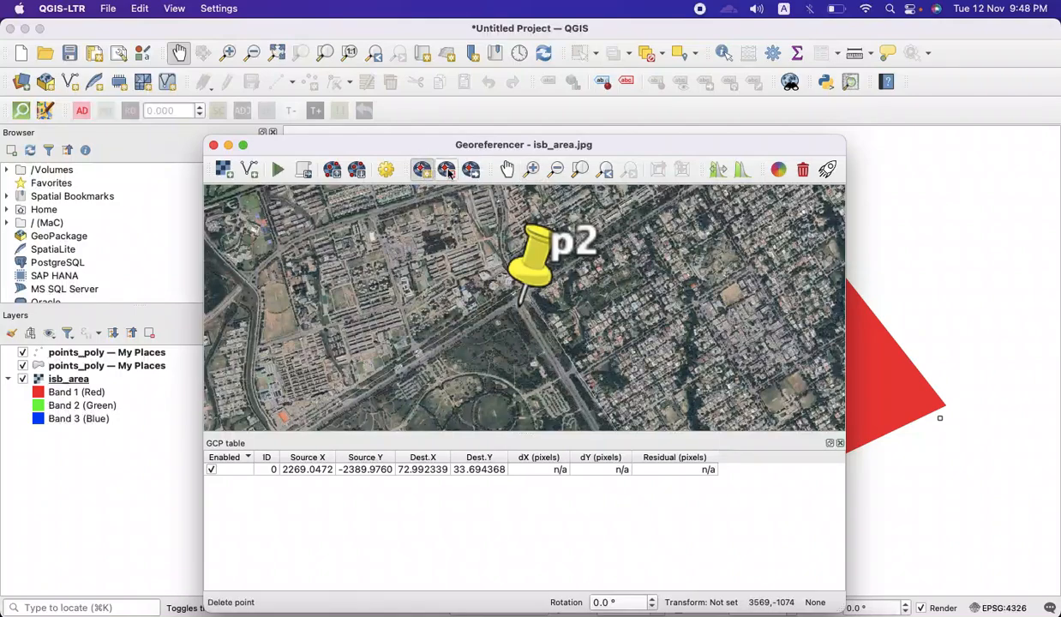
pyautogui.click(519, 306)
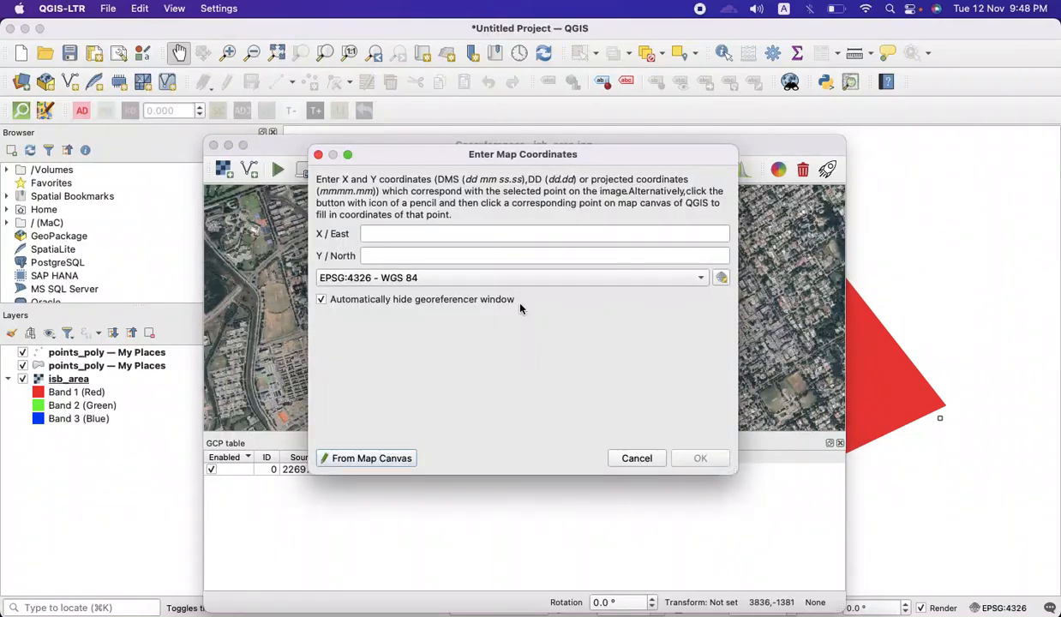
pyautogui.click(358, 458)
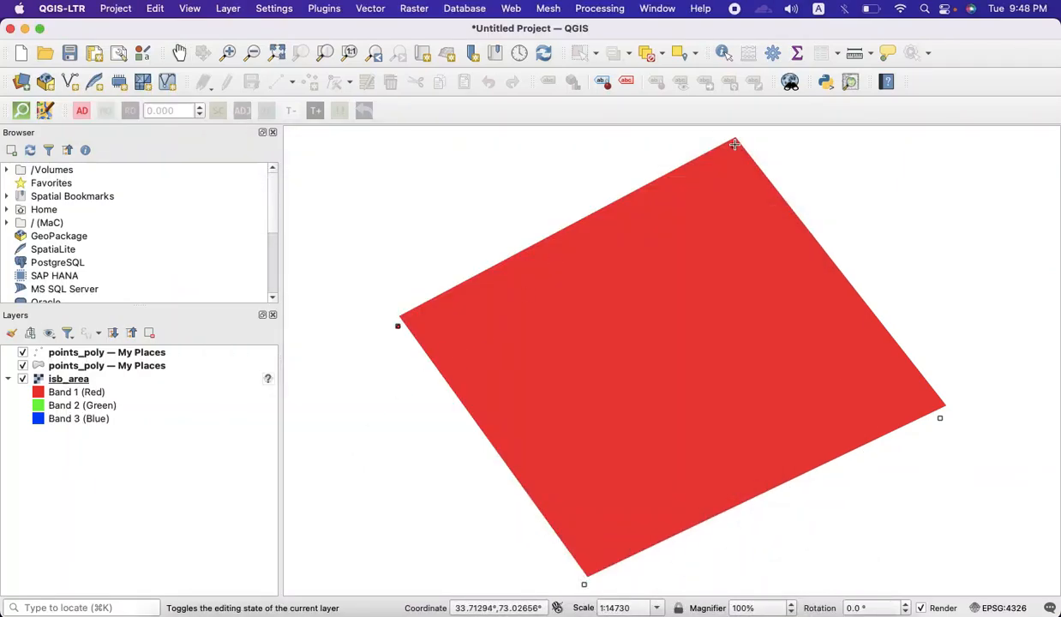
pyautogui.click(734, 145)
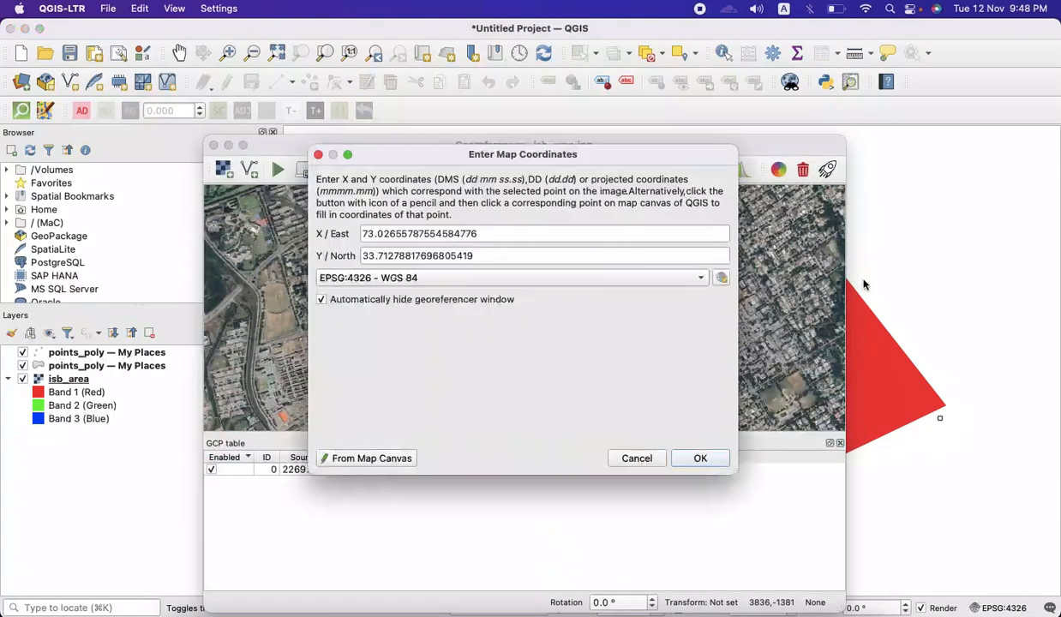
pyautogui.click(701, 460)
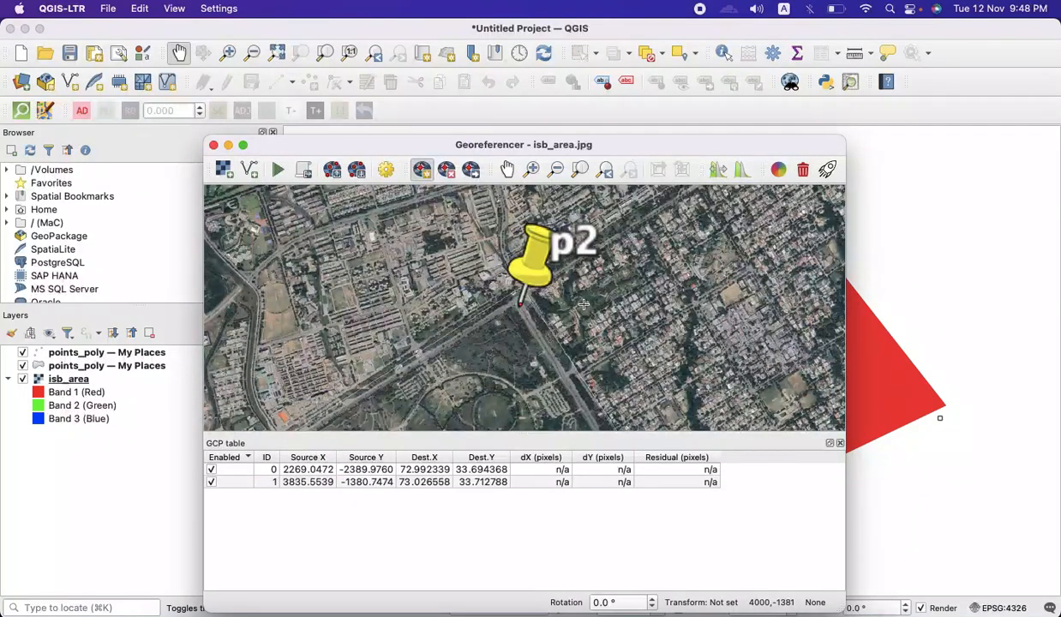
# - Add a control point at the tip of pin p3, matched to the easternmost point on the map canvas (about 73.047, 33.685)
pyautogui.click(555, 169)
pyautogui.click(561, 378)
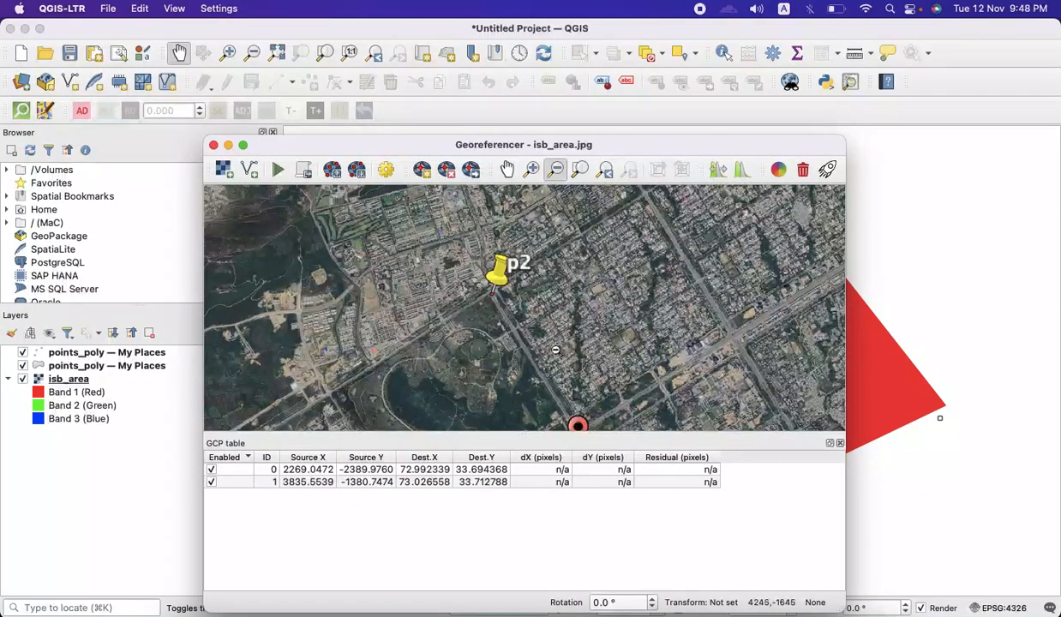
pyautogui.click(541, 347)
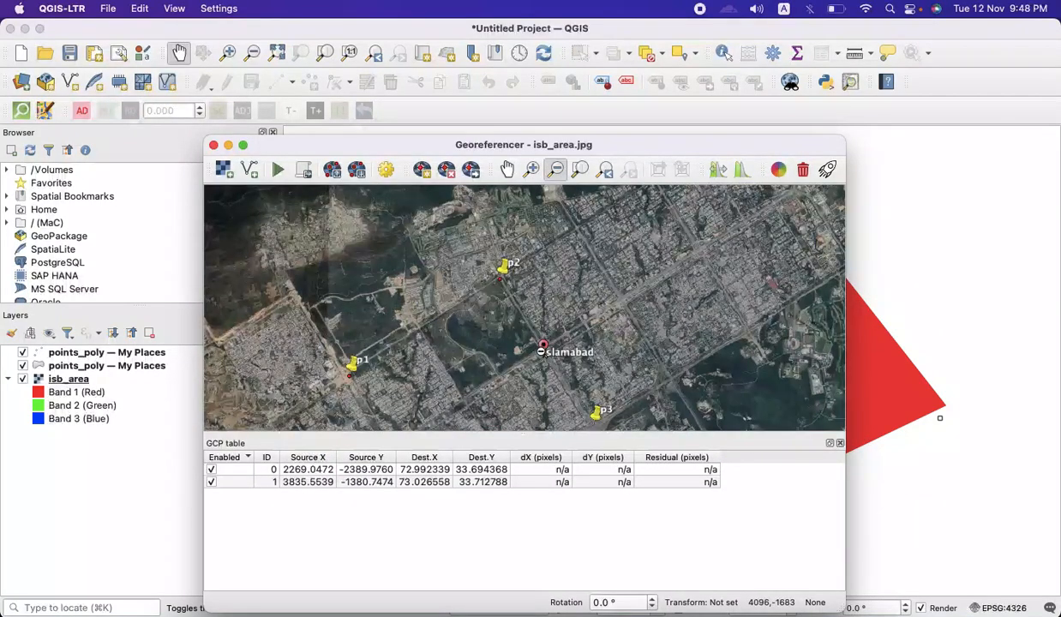
pyautogui.click(506, 169)
pyautogui.moveTo(506, 343); pyautogui.dragTo(505, 259)
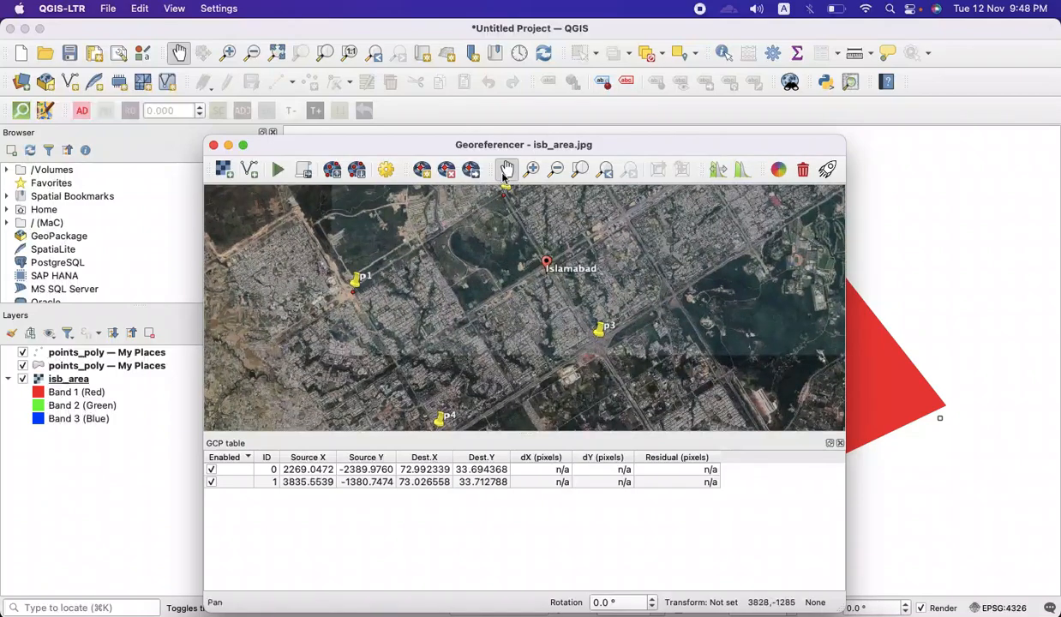
pyautogui.click(531, 168)
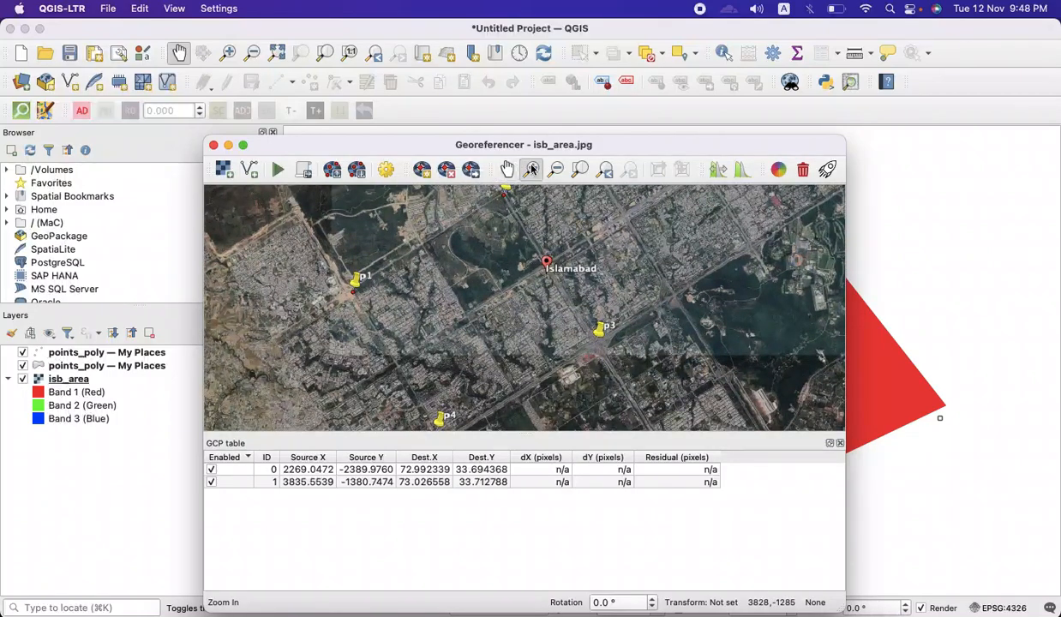
pyautogui.click(600, 334)
pyautogui.click(511, 316)
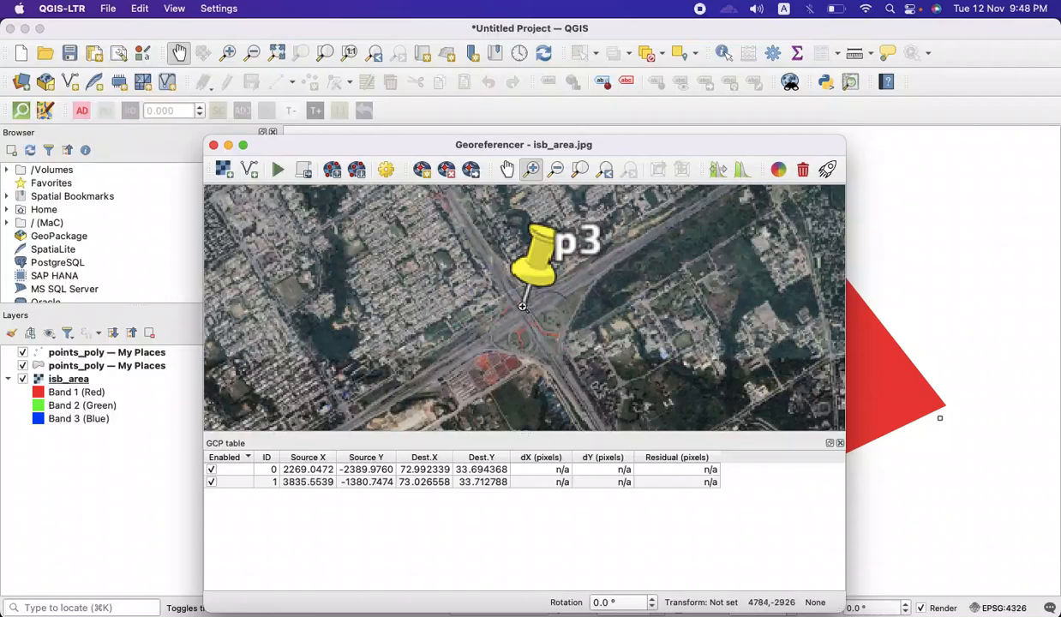
pyautogui.click(526, 303)
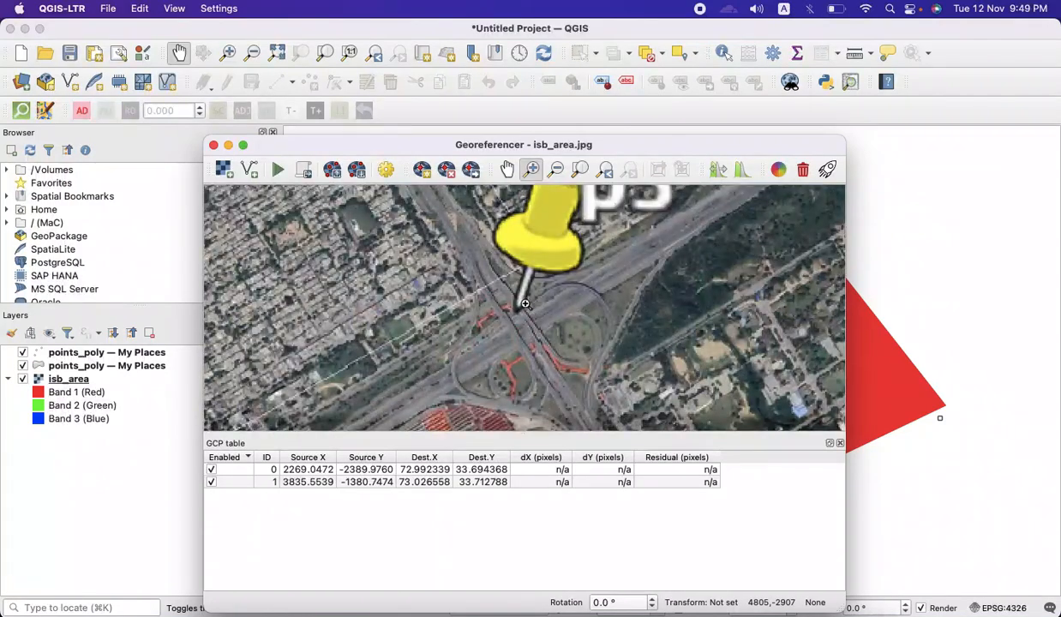
pyautogui.click(424, 169)
pyautogui.click(518, 312)
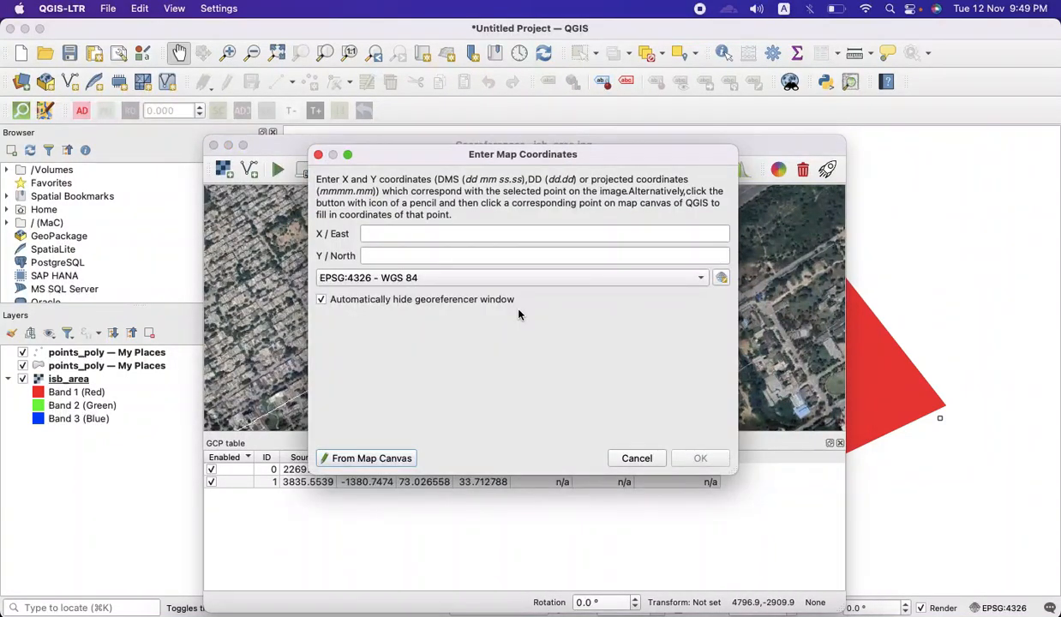
pyautogui.click(372, 458)
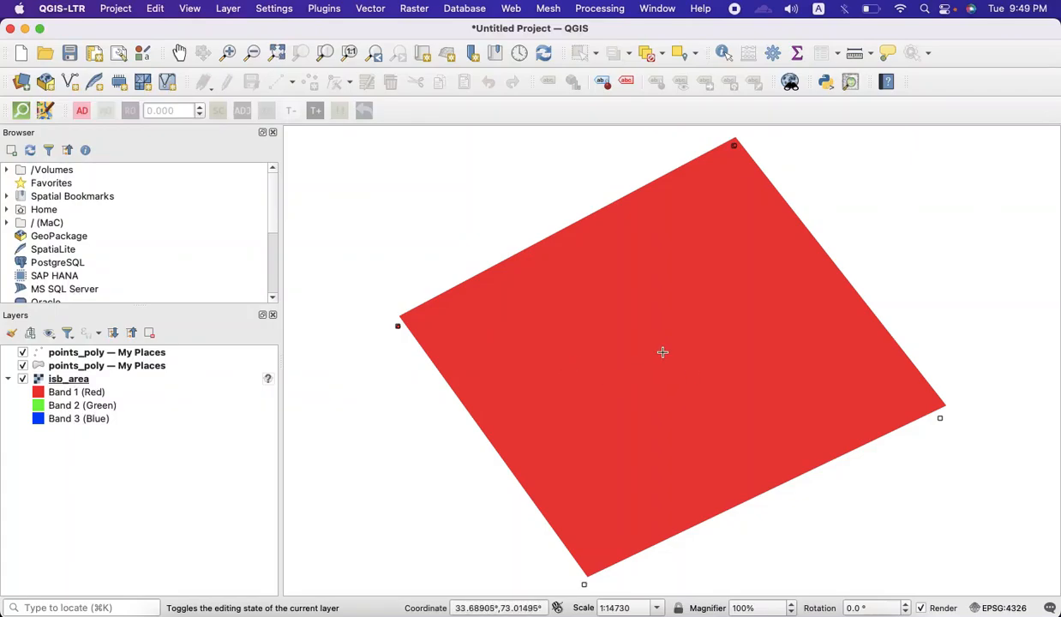
pyautogui.click(941, 418)
pyautogui.click(700, 458)
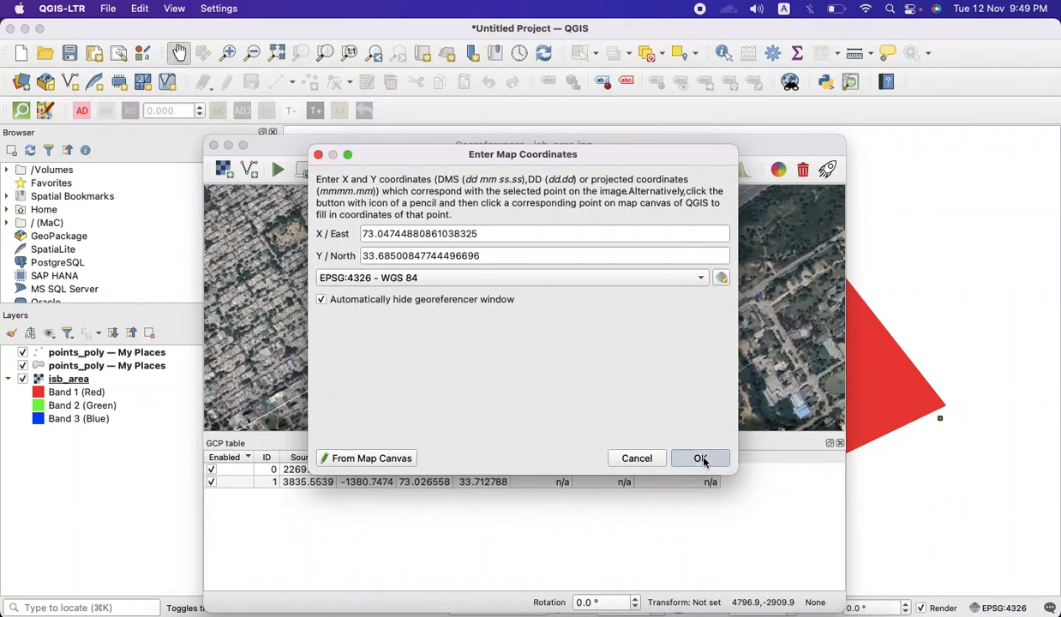
# - Add a control point at the tip of pin p4, matched to the southernmost point on the map canvas (about 73.011, 33.668)
pyautogui.click(553, 172)
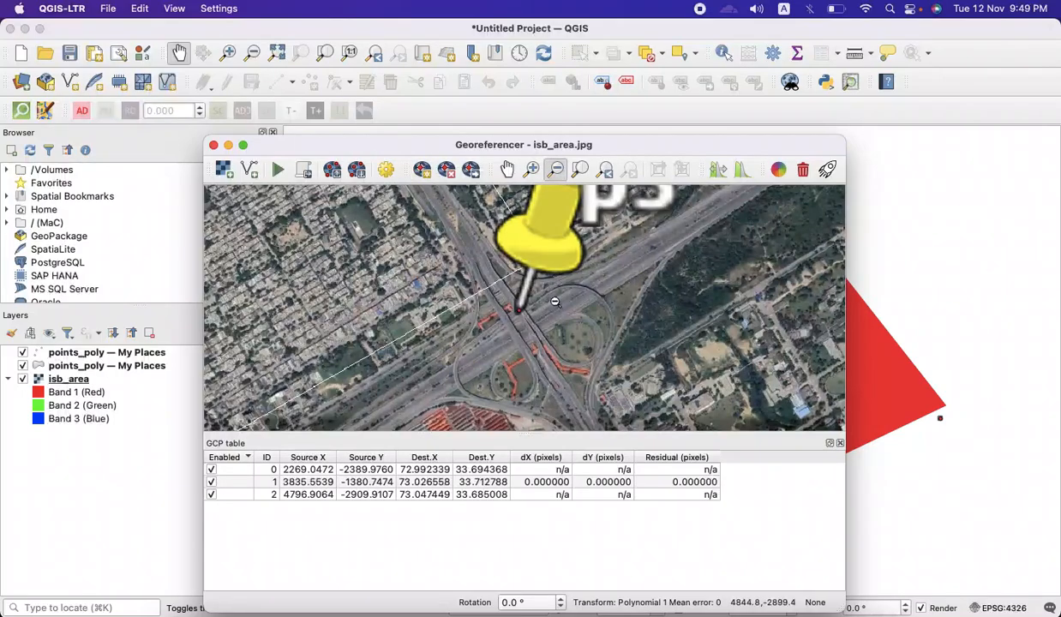
pyautogui.click(555, 305)
pyautogui.click(476, 384)
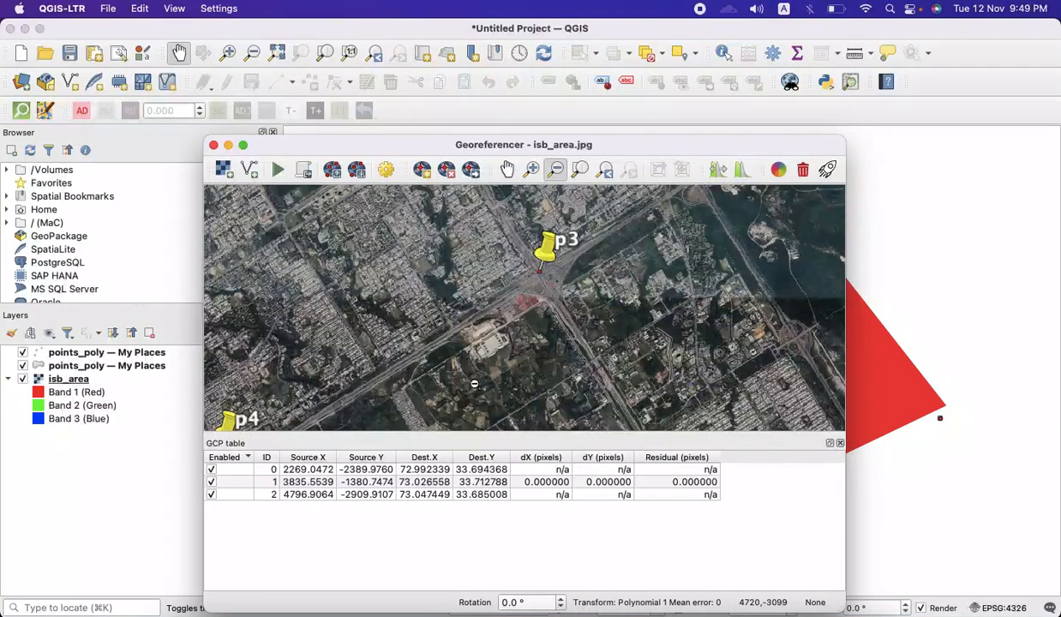
pyautogui.click(384, 377)
pyautogui.click(531, 171)
pyautogui.click(441, 332)
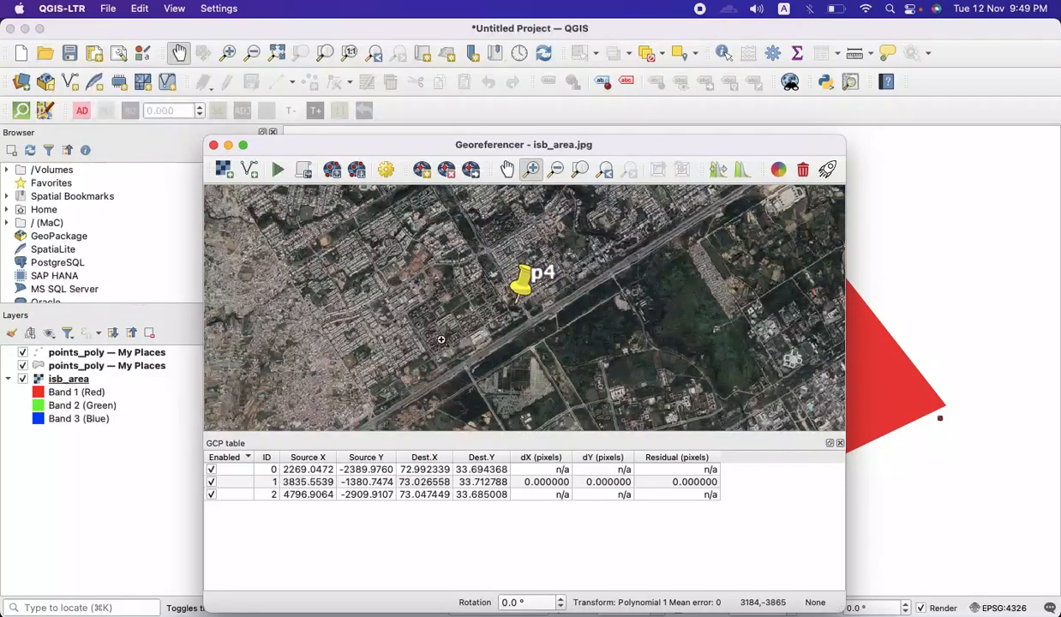
pyautogui.click(522, 305)
pyautogui.click(509, 302)
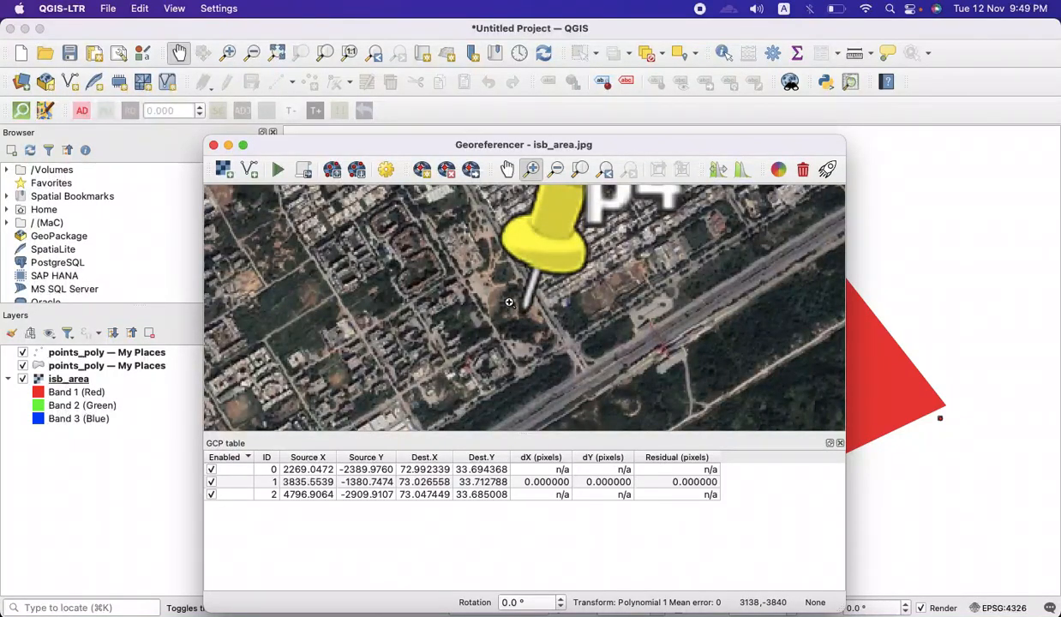
pyautogui.click(422, 169)
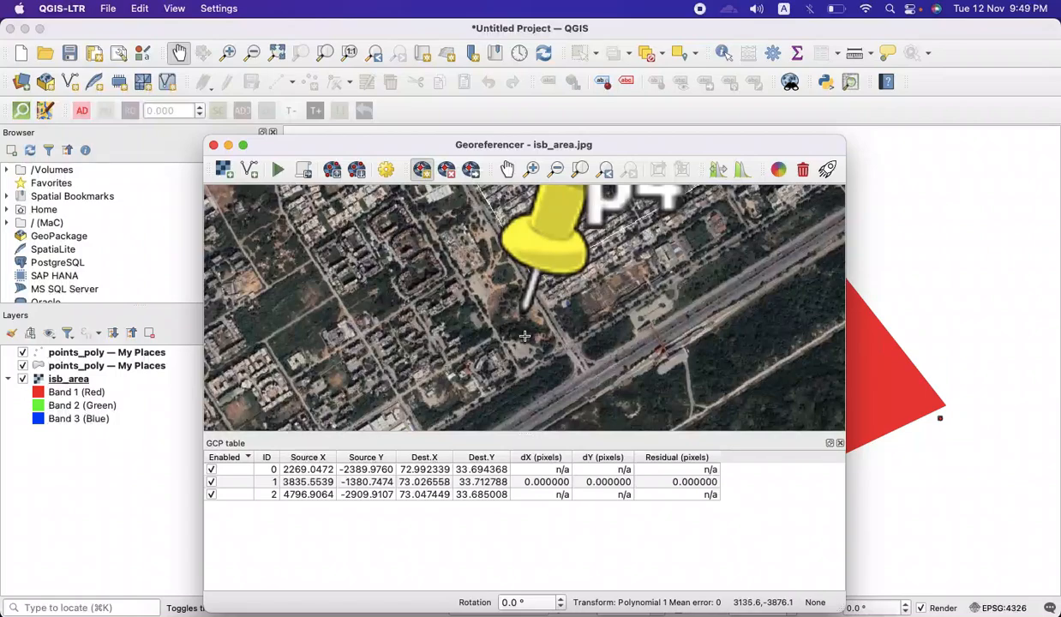
pyautogui.click(511, 302)
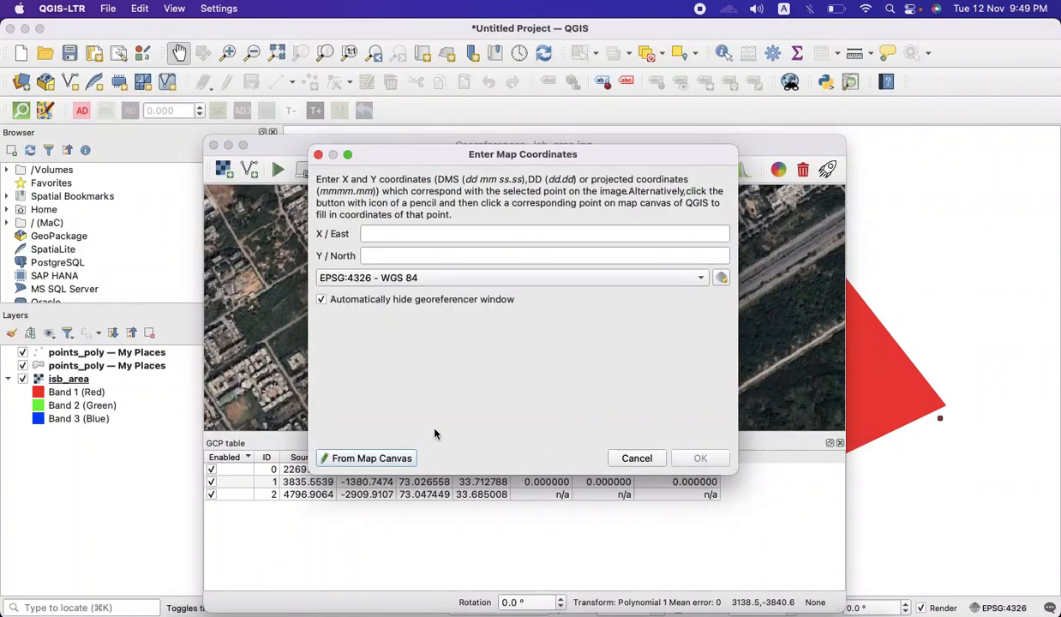
pyautogui.click(390, 458)
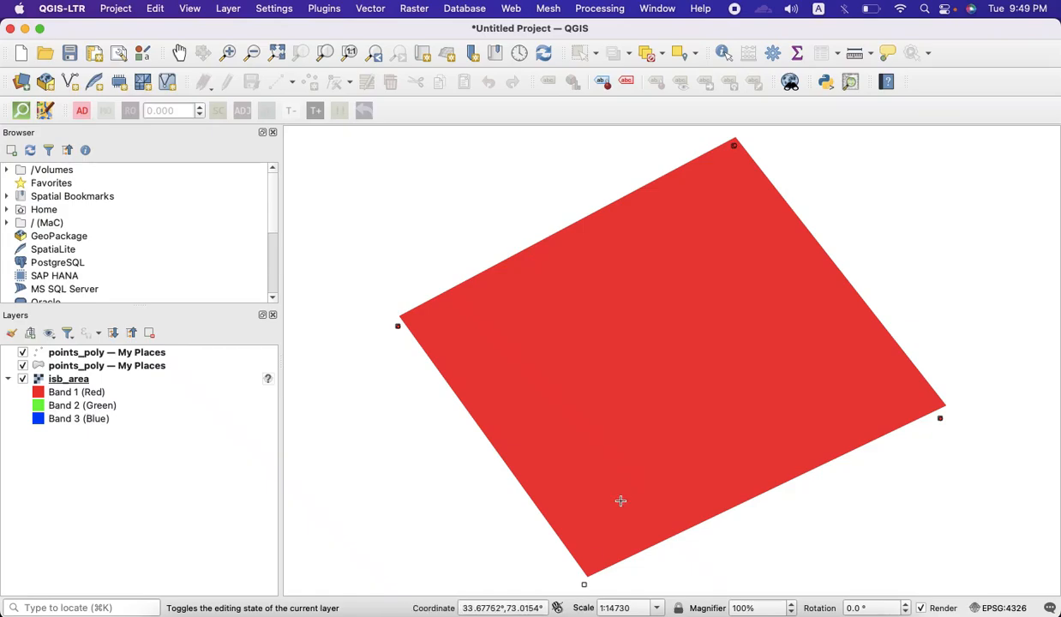
pyautogui.click(584, 585)
pyautogui.click(683, 461)
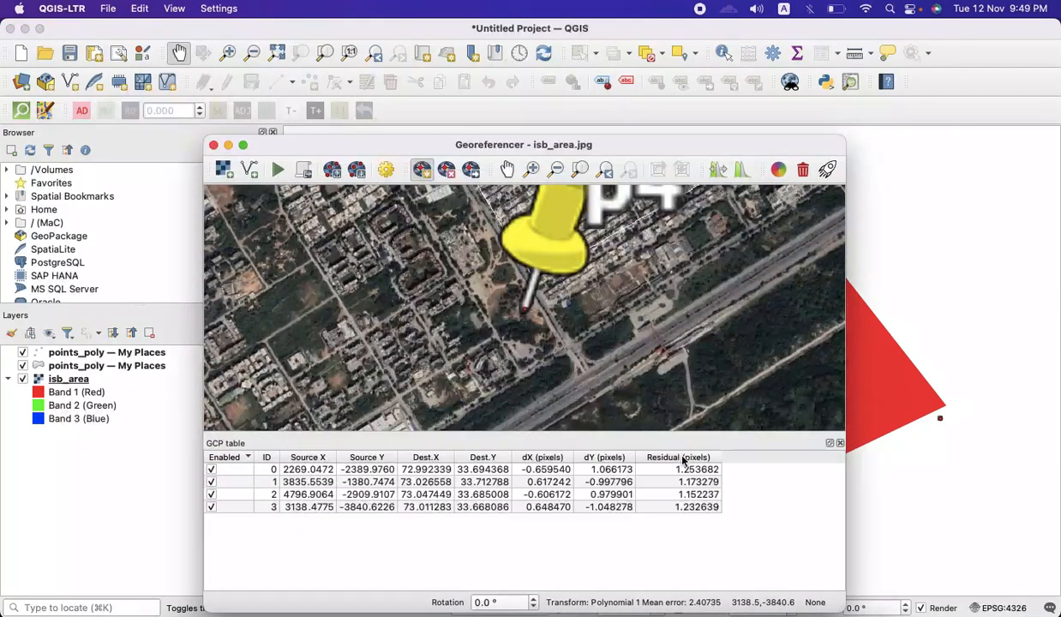
# - Set up a Polynomial 1 transformation to EPSG:4326 with output file isb_area_modified2.tif in Downloads, loaded into the project when done
pyautogui.click(279, 172)
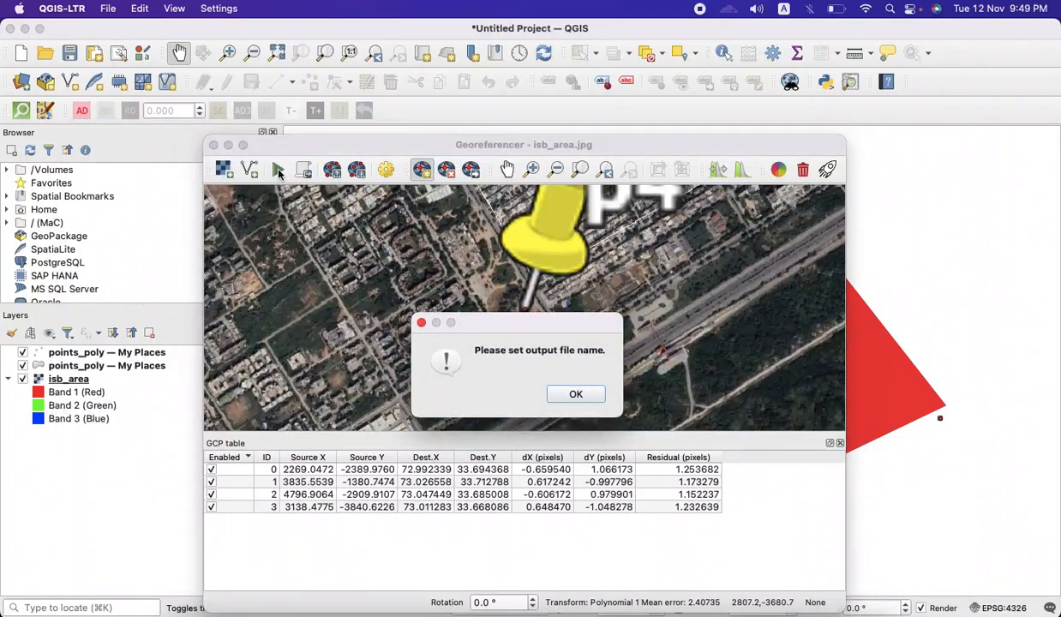
pyautogui.click(574, 395)
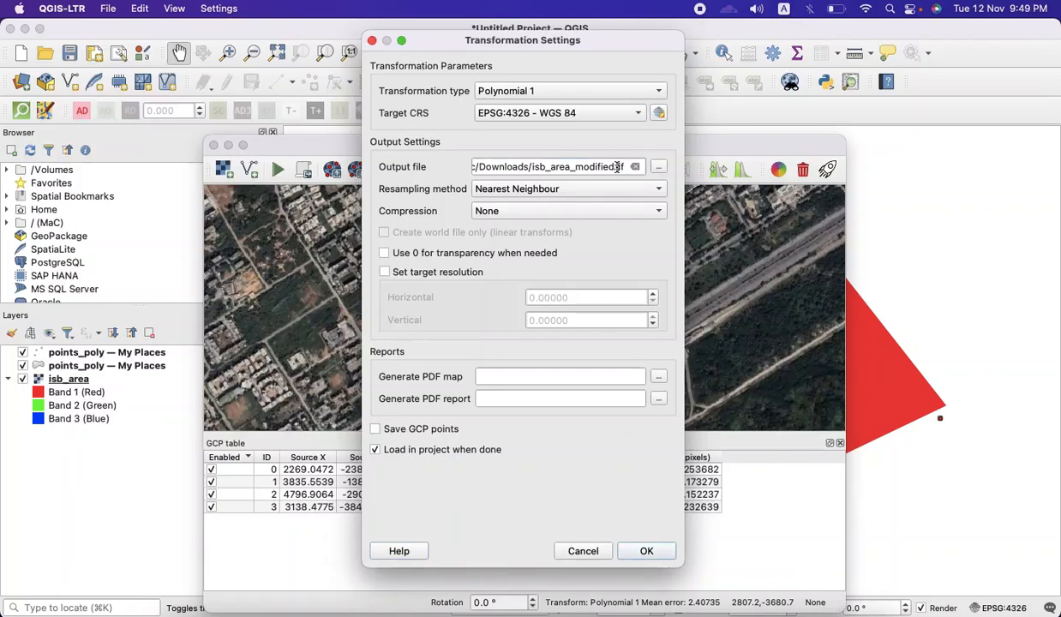
pyautogui.press('Left')
pyautogui.click(646, 551)
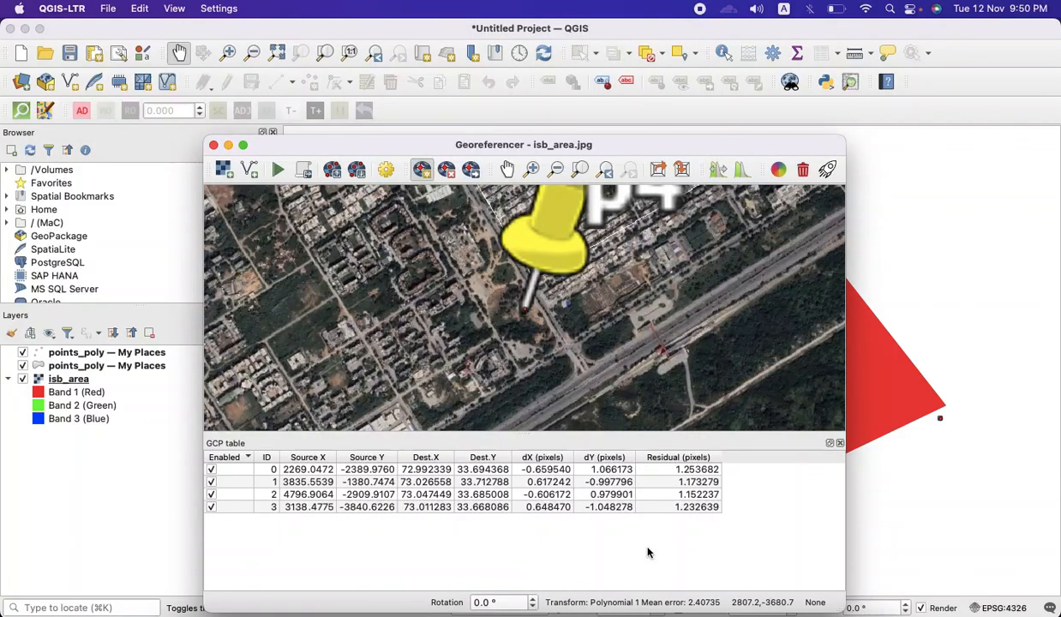
# - Return to the Georeferencer window and run the georeferencing of isb_area.jpg with the four control points
pyautogui.hotkey('ctrl', 'Up')
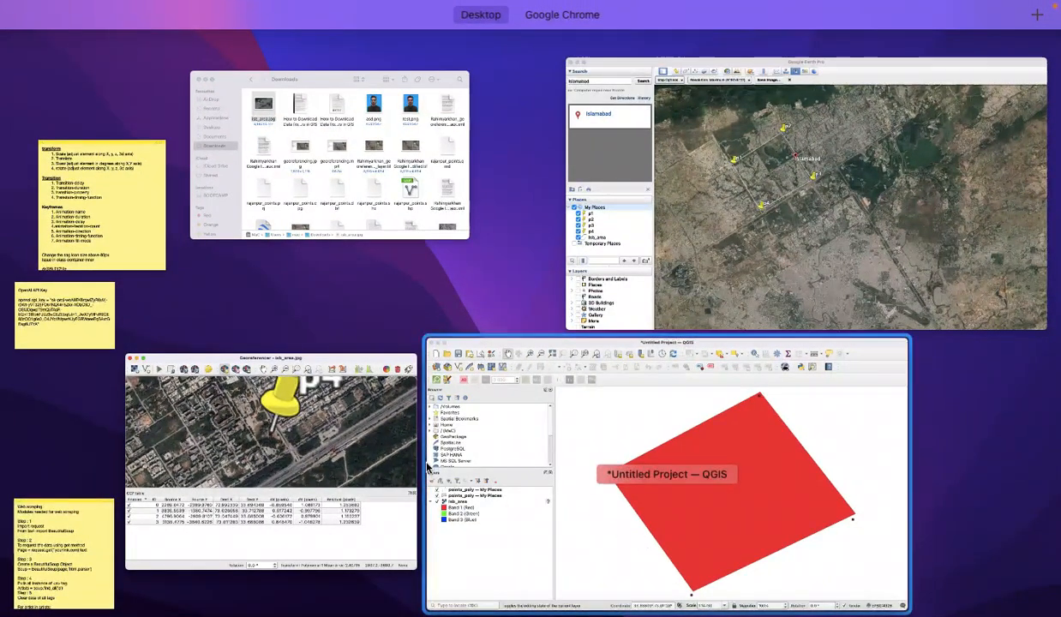
pyautogui.click(283, 428)
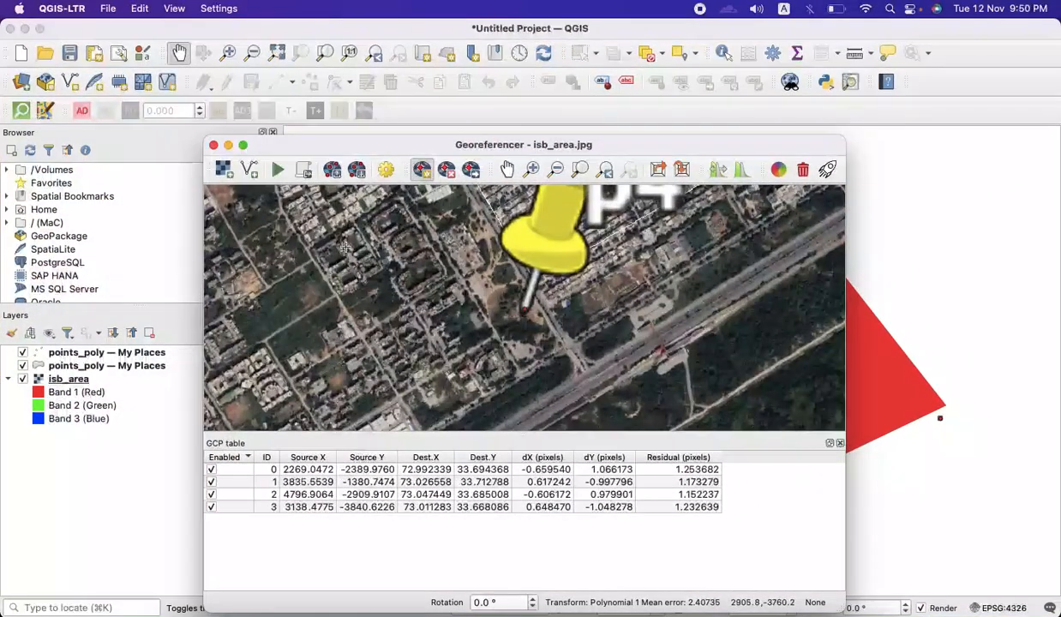
pyautogui.click(278, 170)
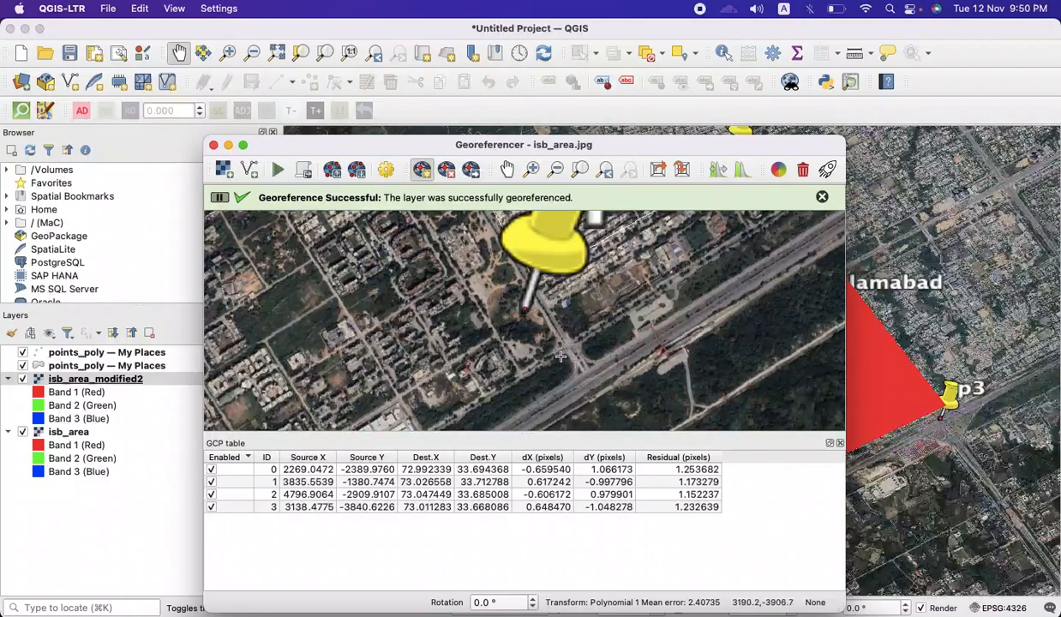
# - Close the Georeferencer without saving the GCP points and hide the points_poly polygon layer
pyautogui.click(214, 146)
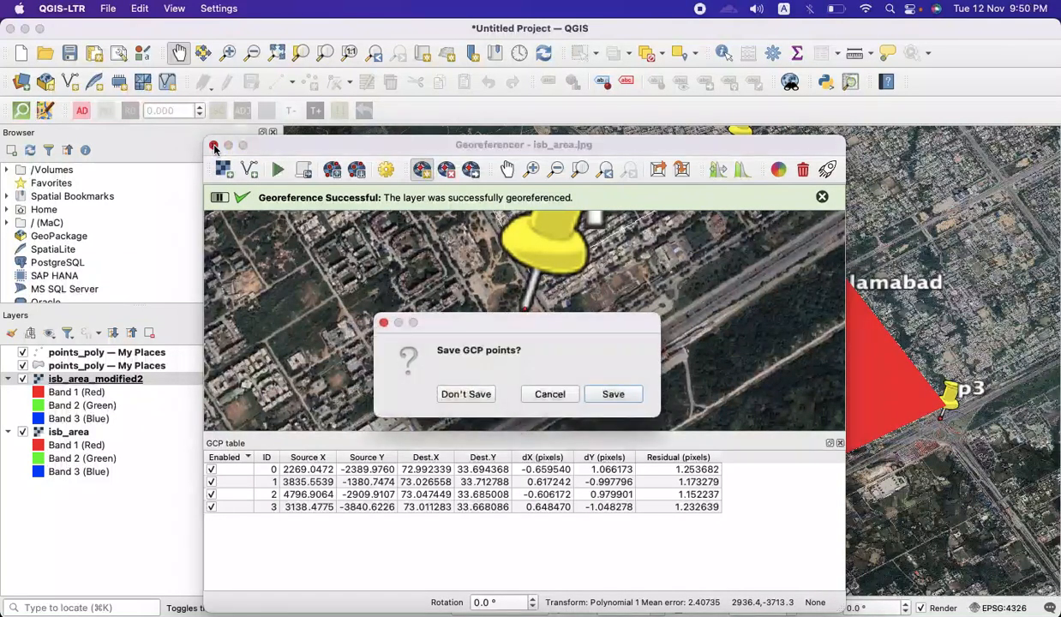
pyautogui.click(466, 395)
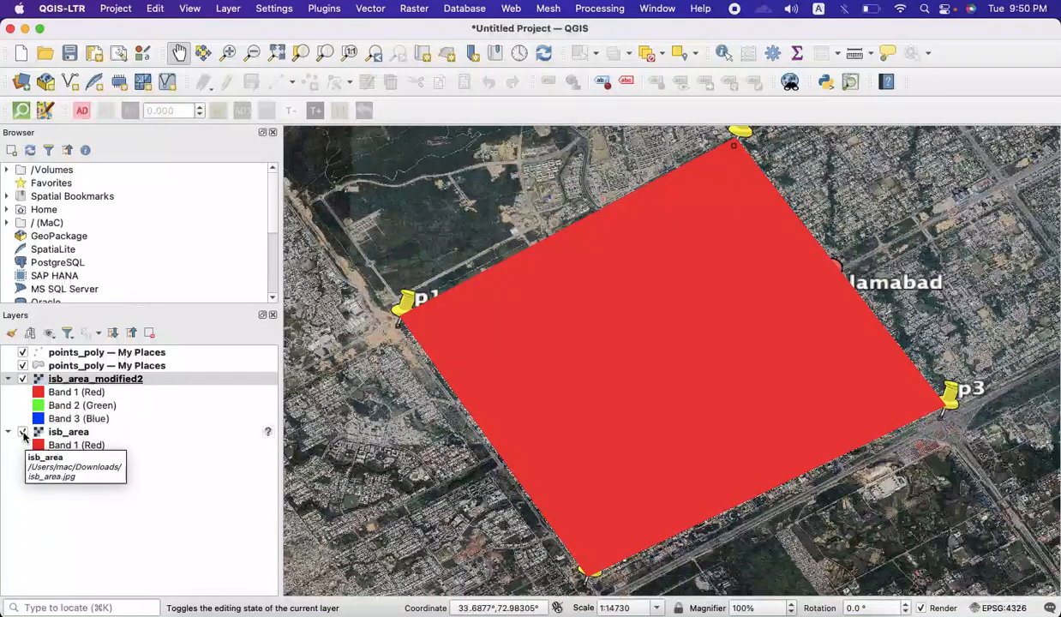
pyautogui.click(23, 365)
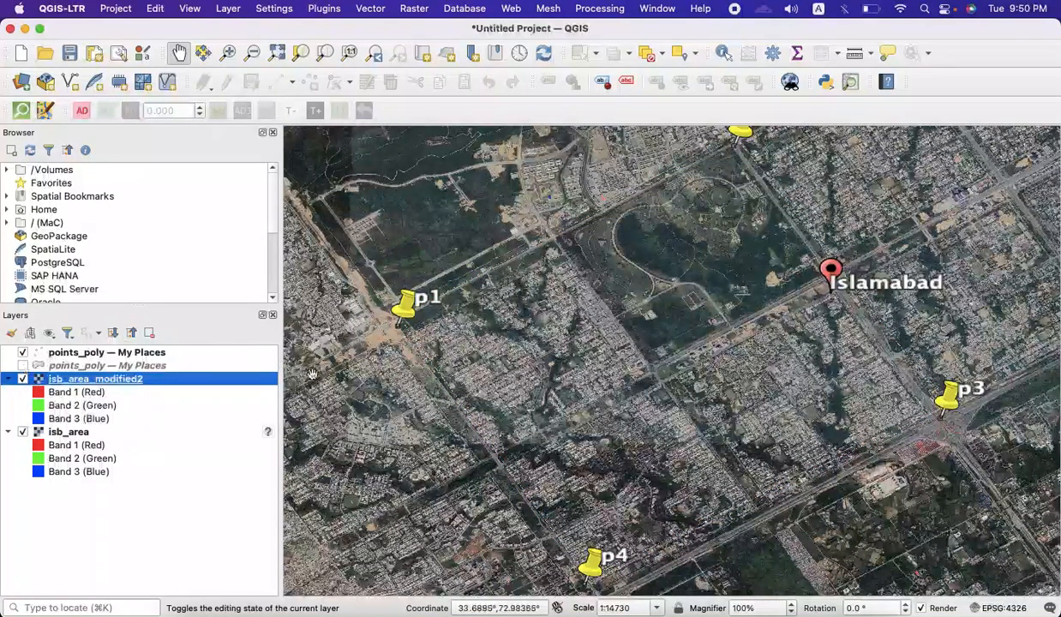